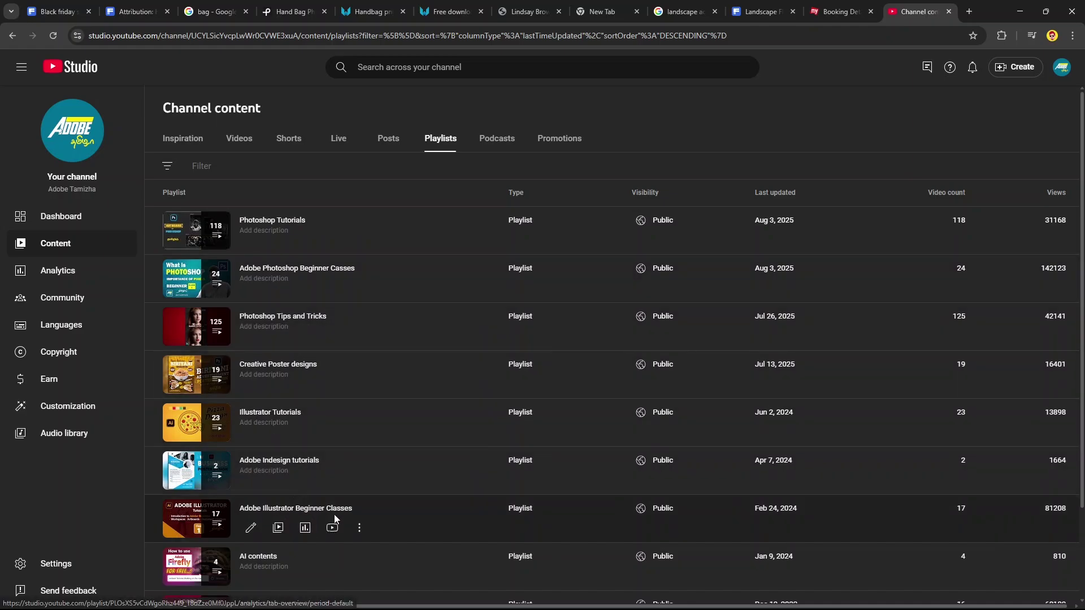
# - Scroll down the YouTube Studio playlist table to see the channel's playlists
pyautogui.scroll(-2, 285, 519)
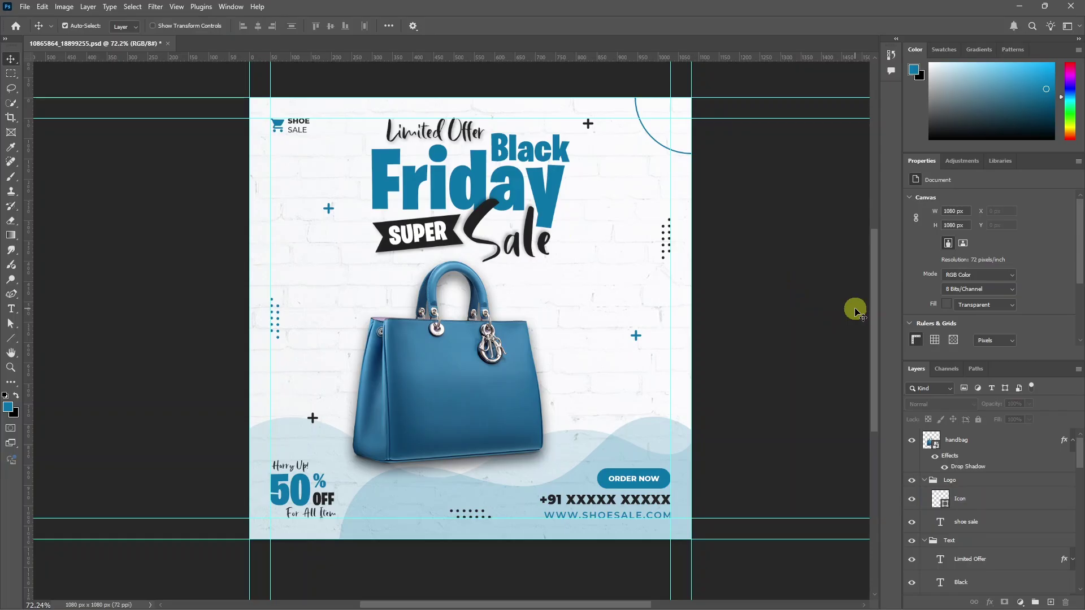
pyautogui.hotkey('ctrl', 'alt', 'i')
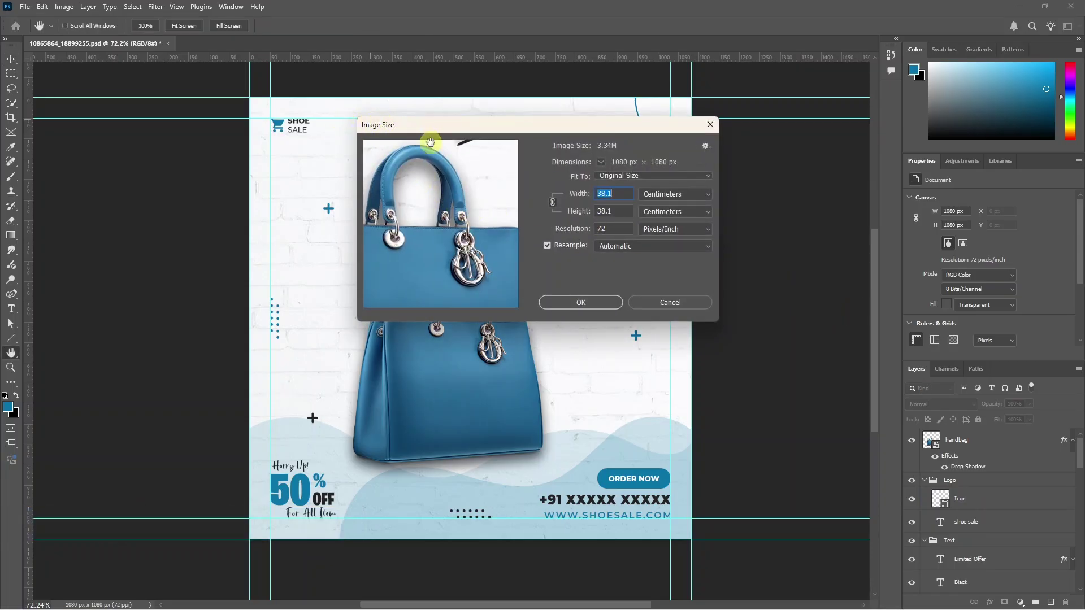
pyautogui.click(666, 194)
pyautogui.click(658, 222)
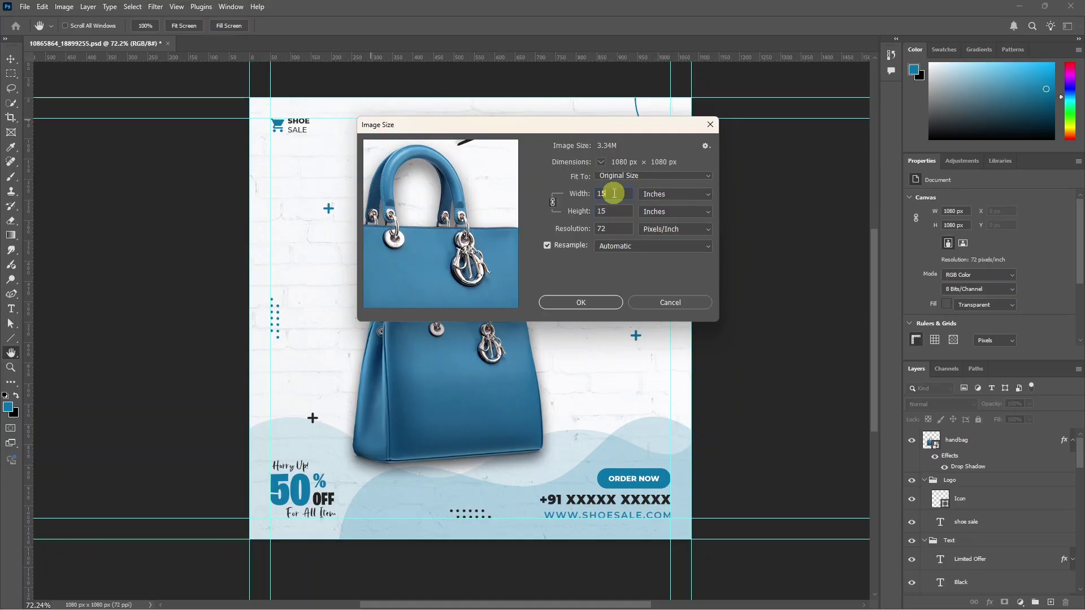
pyautogui.click(670, 302)
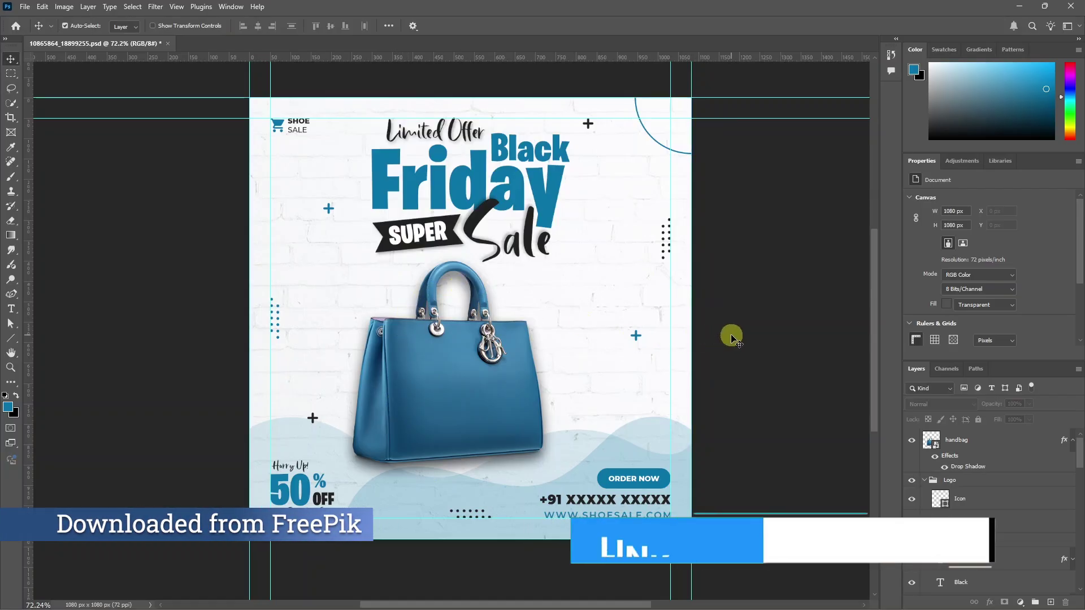
pyautogui.click(440, 358)
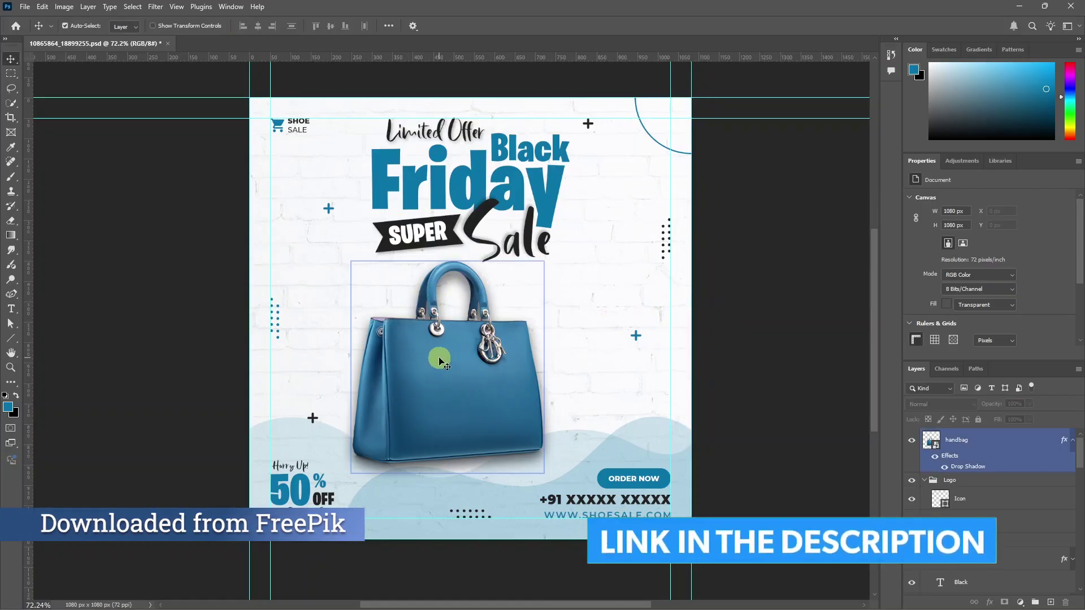
pyautogui.click(373, 444)
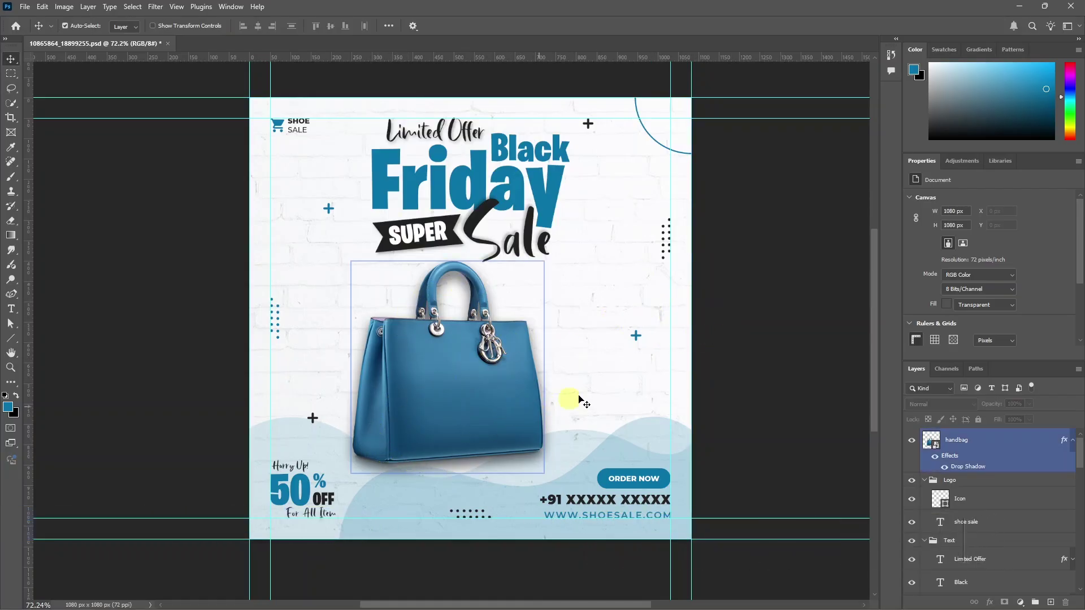
pyautogui.click(609, 429)
pyautogui.click(278, 126)
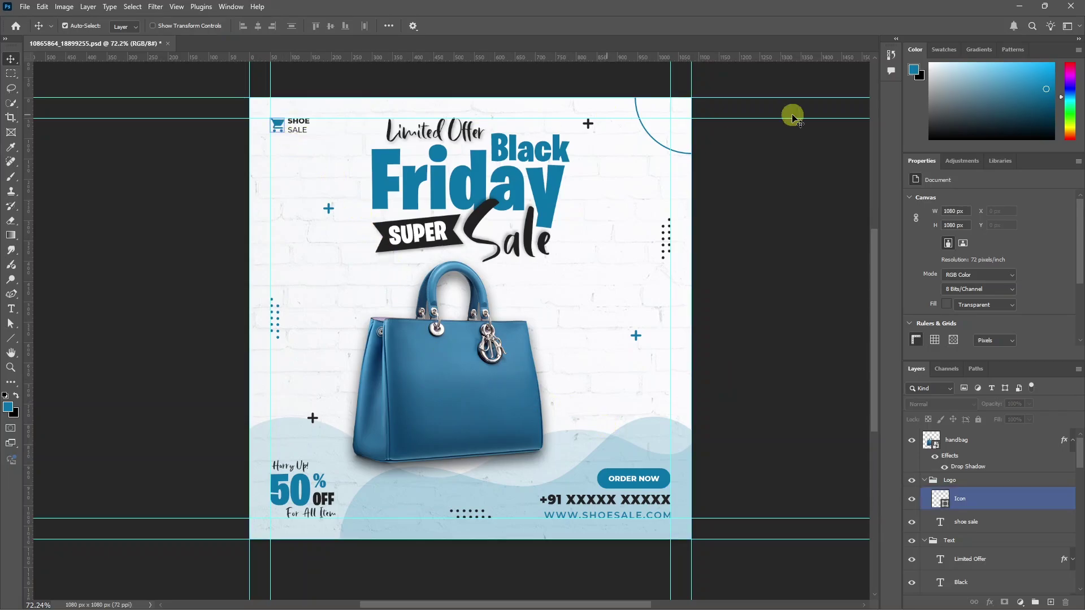
pyautogui.click(792, 114)
pyautogui.click(417, 136)
pyautogui.click(401, 339)
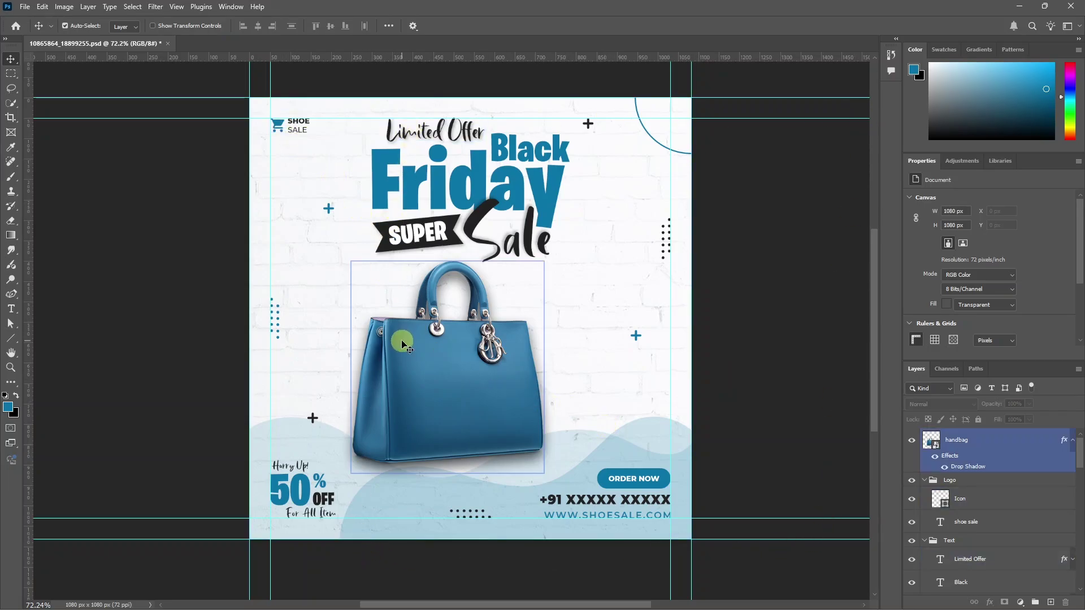
pyautogui.click(563, 385)
pyautogui.click(529, 148)
pyautogui.click(755, 171)
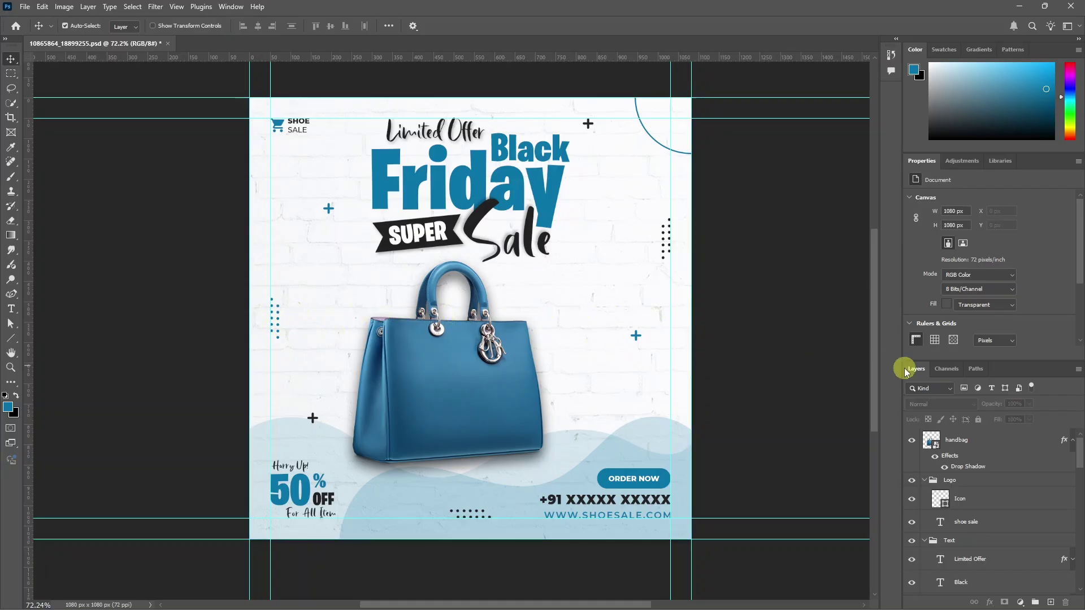
pyautogui.click(467, 382)
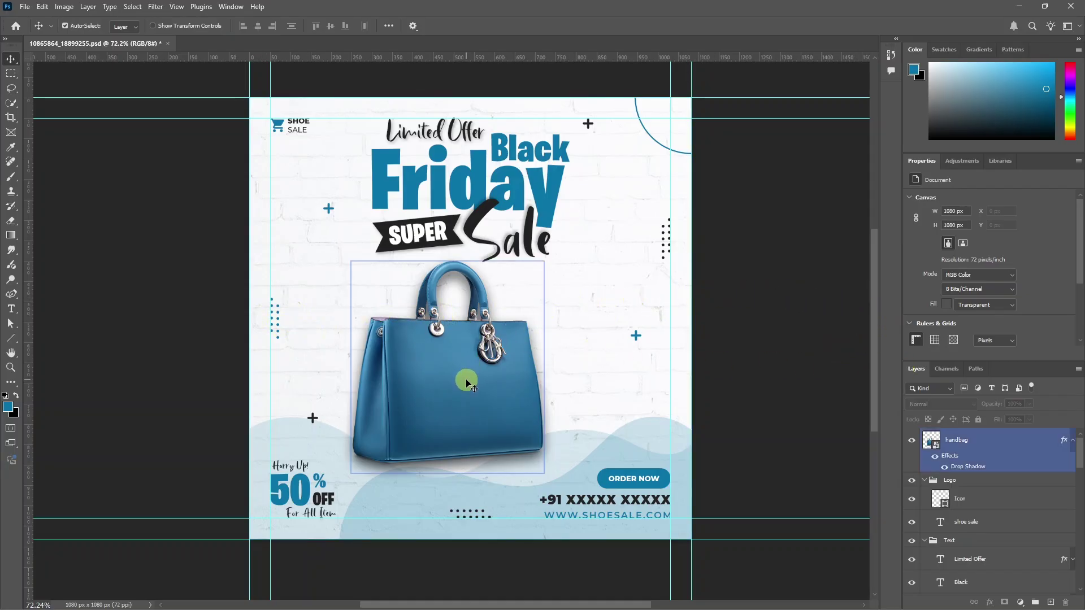
pyautogui.click(293, 305)
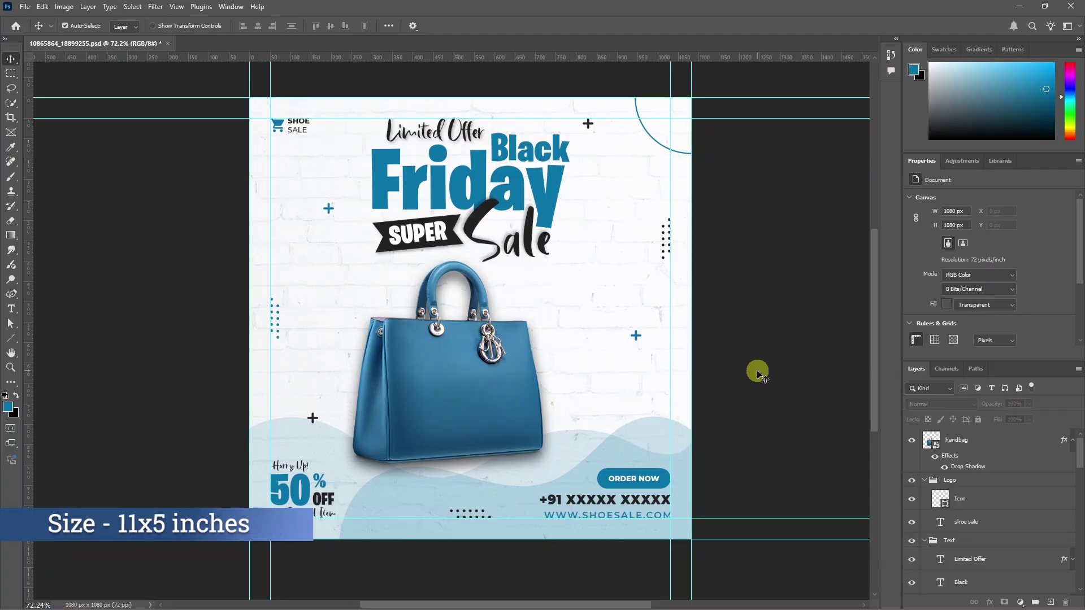
# - Create a new document in inches, 11 wide by 5 high, at 300 ppi resolution
pyautogui.hotkey('ctrl', 'n')
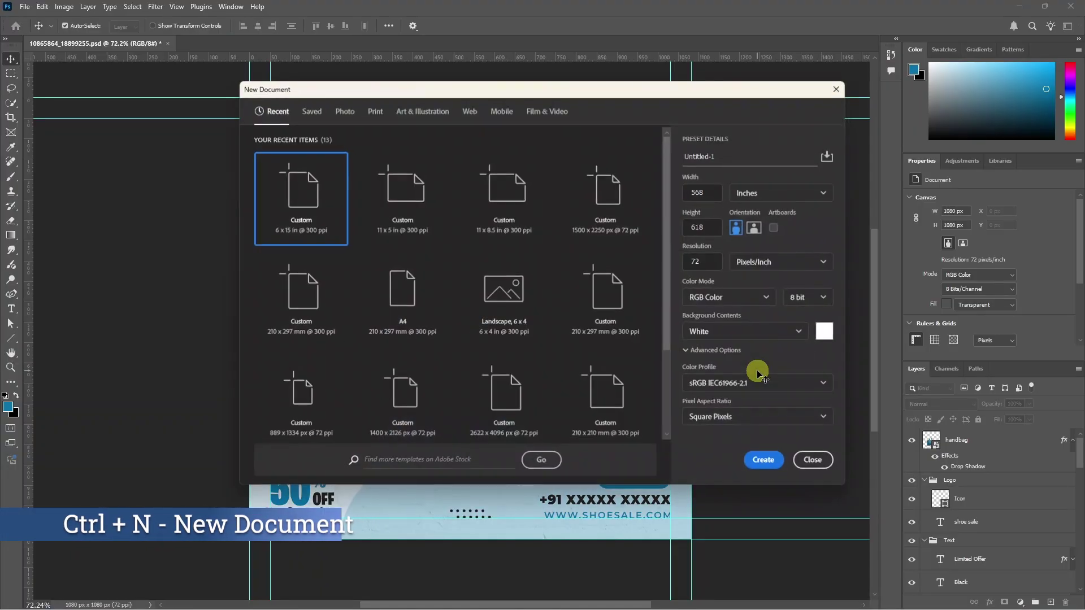
pyautogui.click(759, 198)
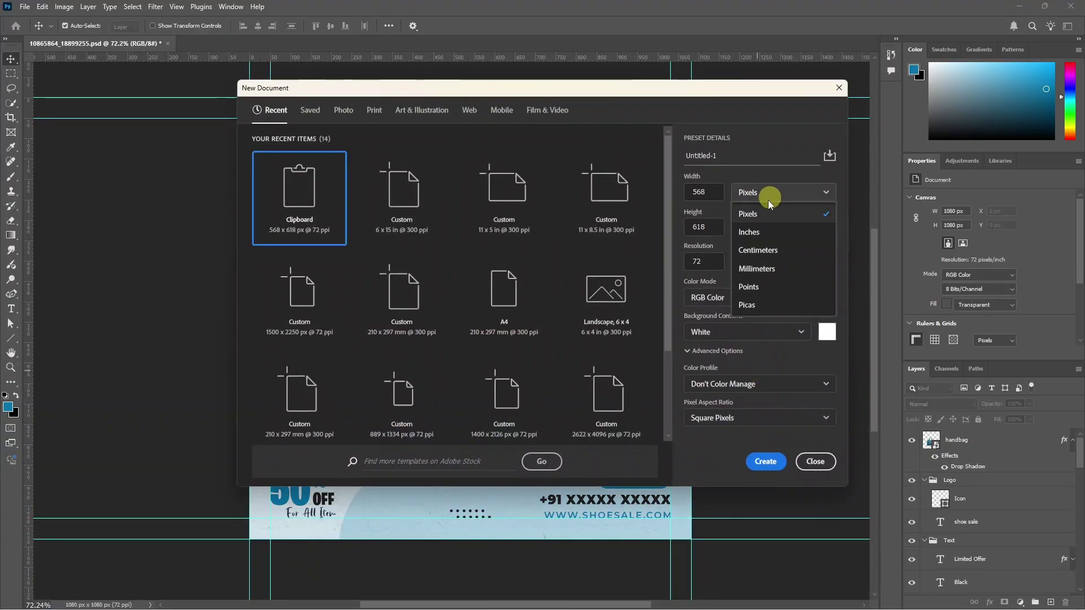
pyautogui.click(751, 232)
pyautogui.click(685, 193)
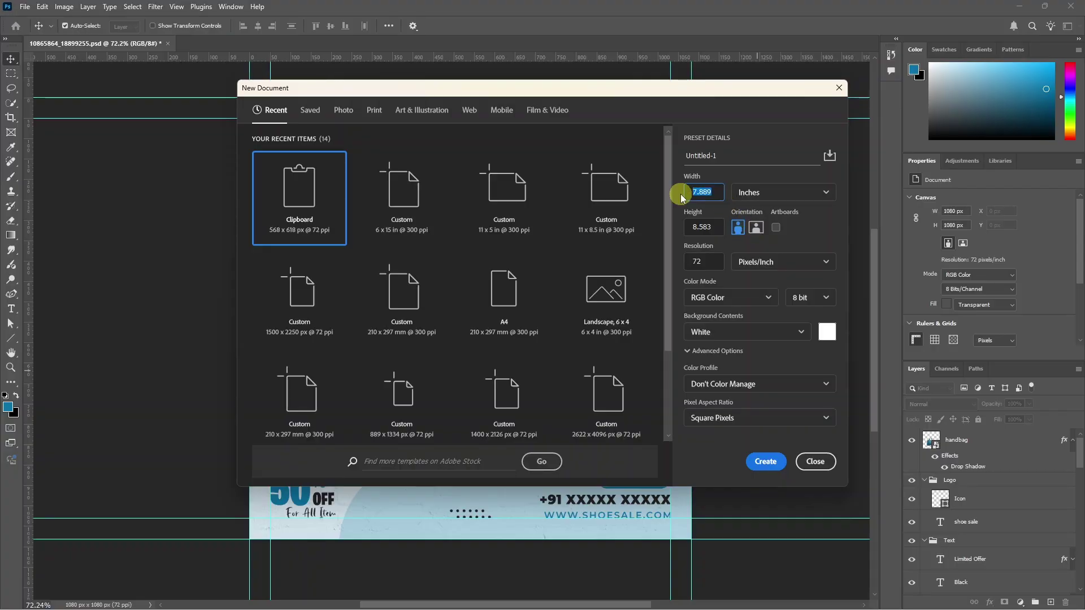
pyautogui.press('Tab')
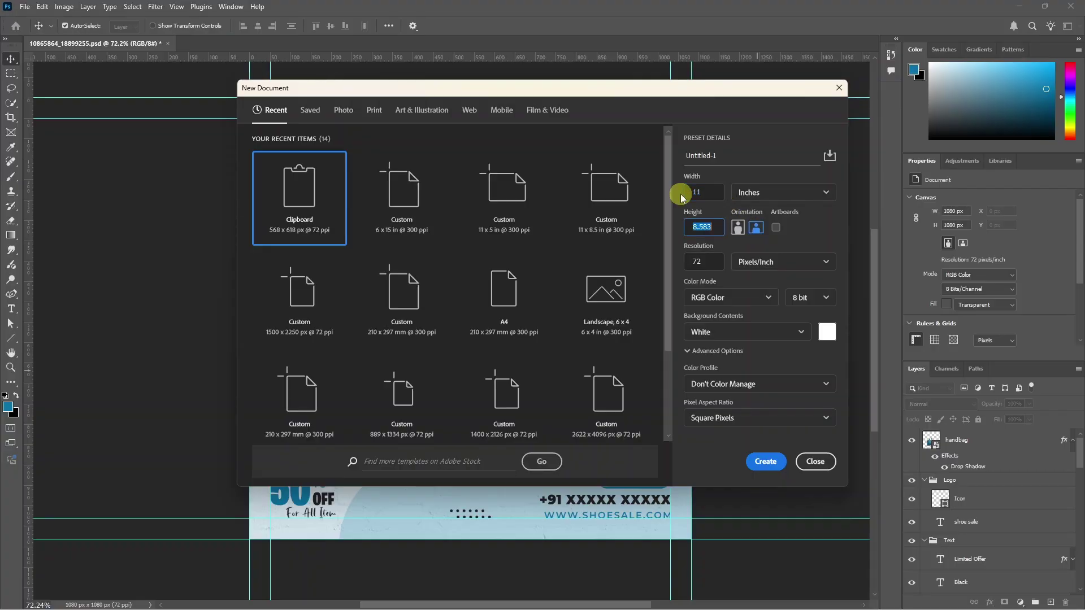
pyautogui.press('Tab')
pyautogui.write('300')
pyautogui.click(765, 461)
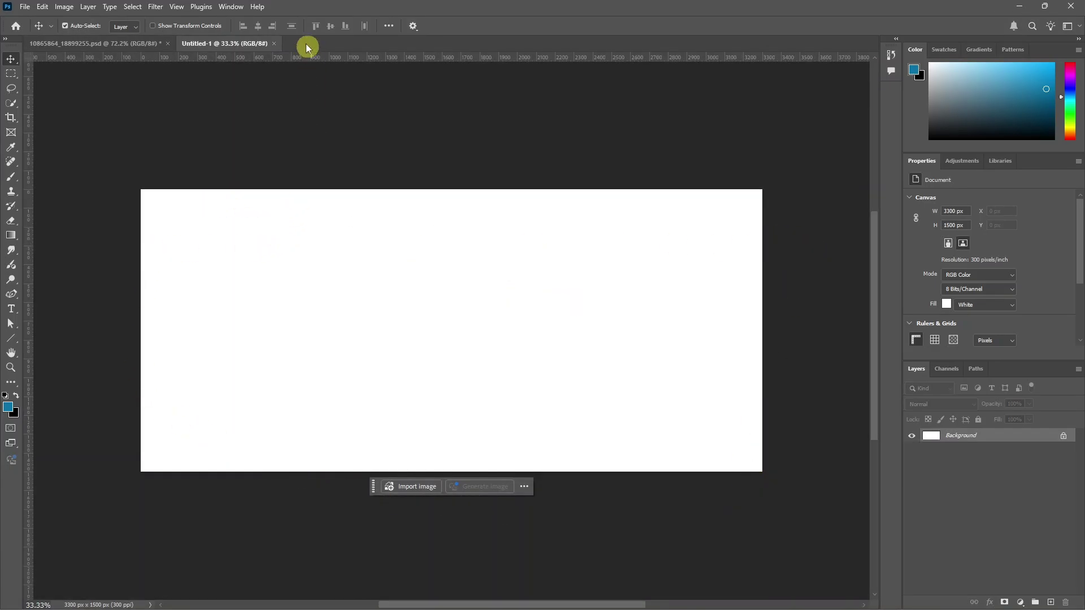
# - Add a new guide layout with 100 px margins on all sides
pyautogui.click(177, 6)
pyautogui.moveTo(199, 308)
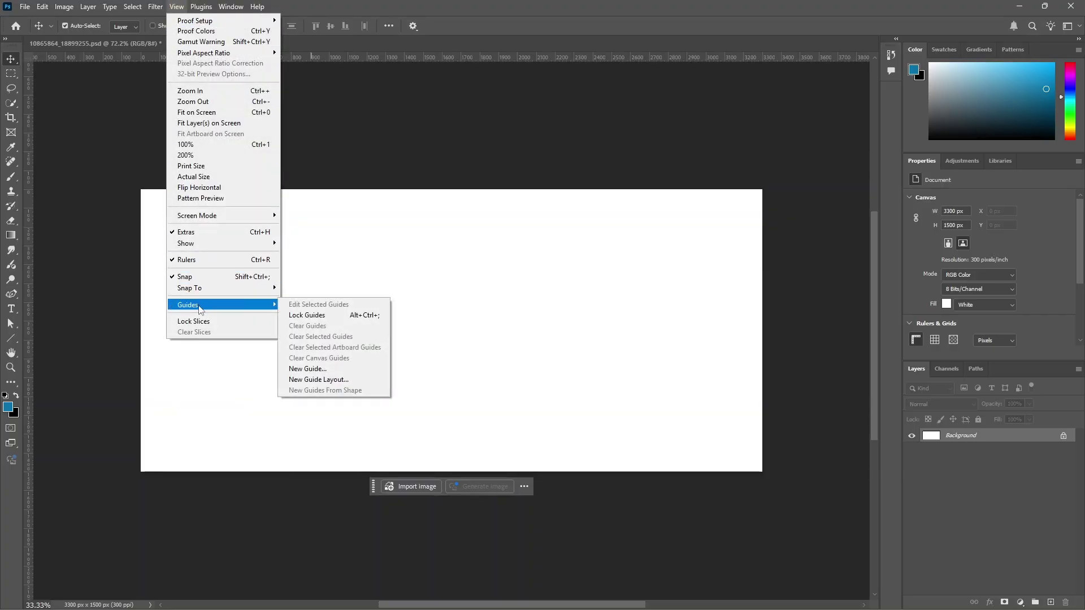
pyautogui.click(329, 382)
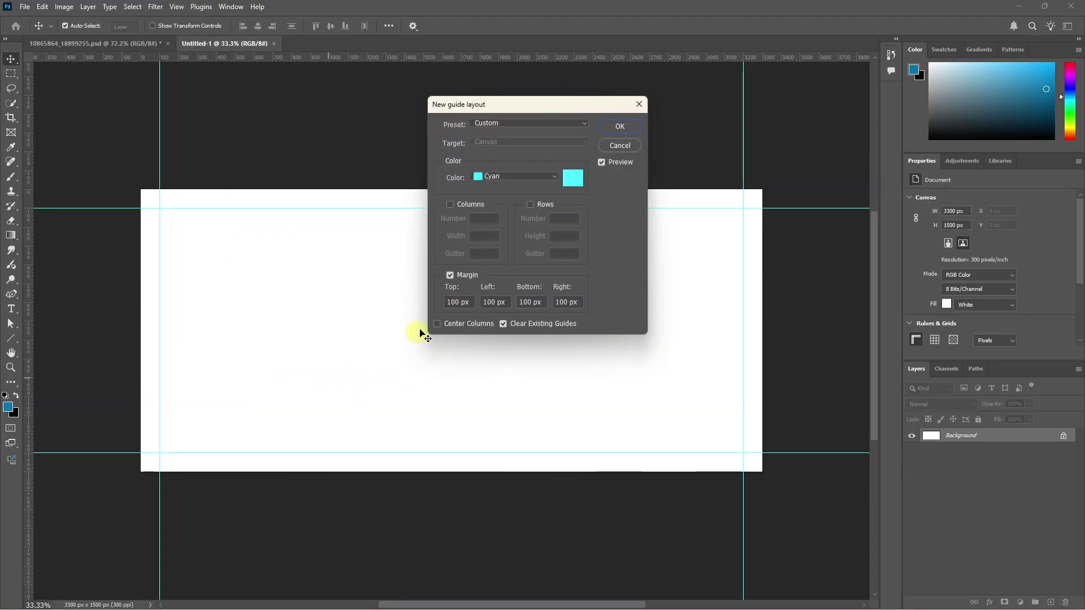
pyautogui.moveTo(465, 301); pyautogui.dragTo(450, 305)
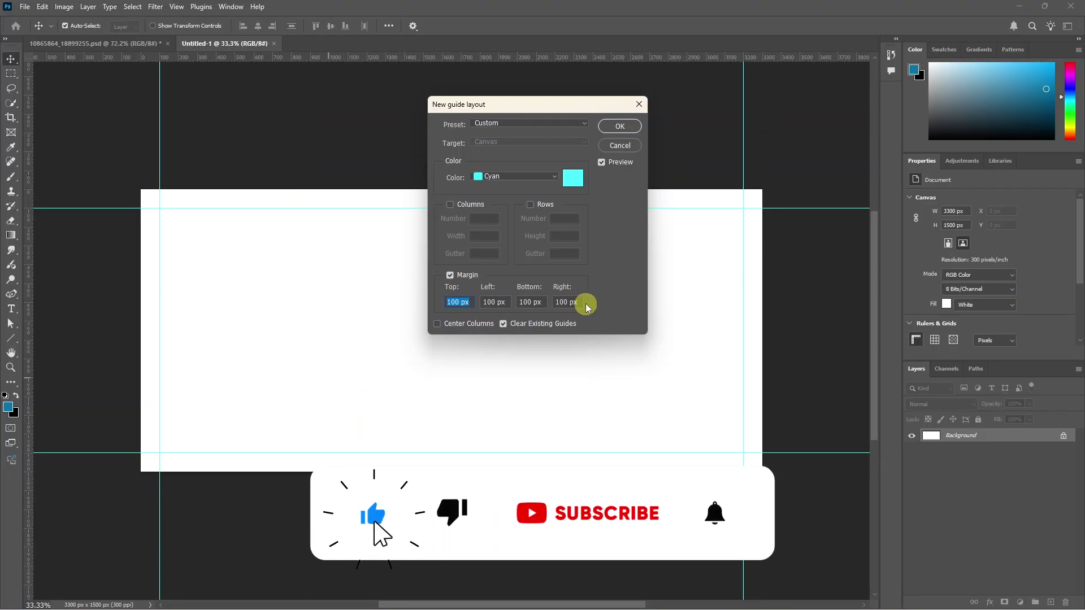
pyautogui.click(621, 128)
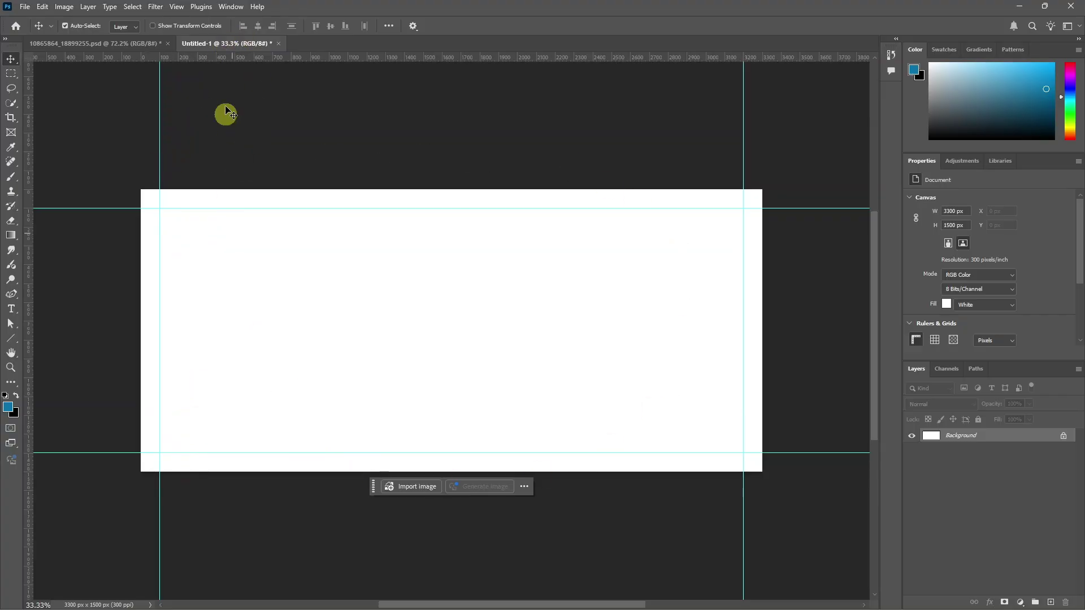
# - Lock the guides and return to the square handbag poster
pyautogui.click(180, 8)
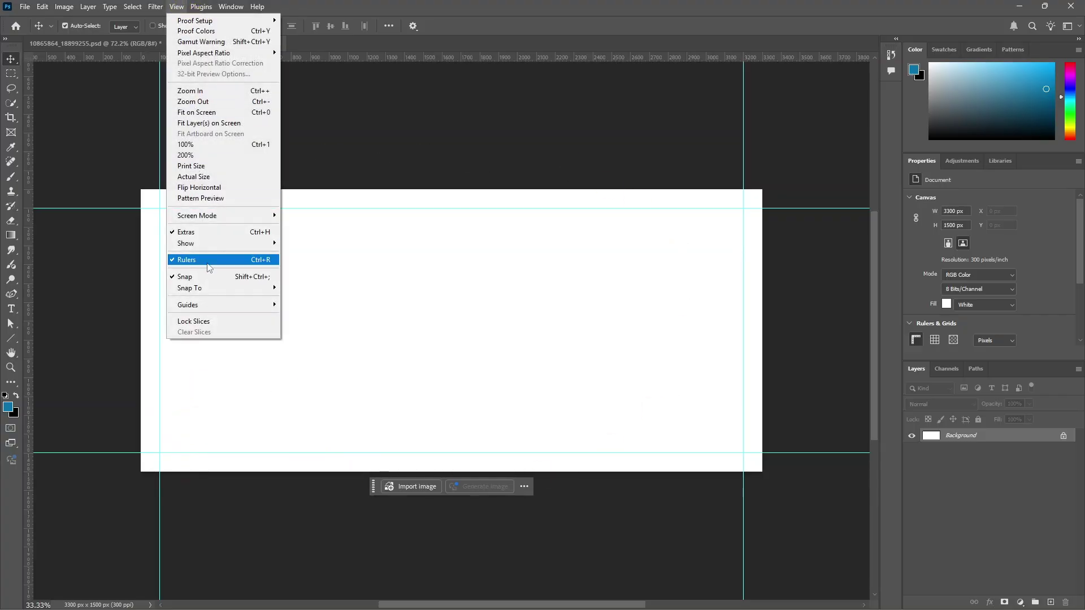
pyautogui.moveTo(213, 307)
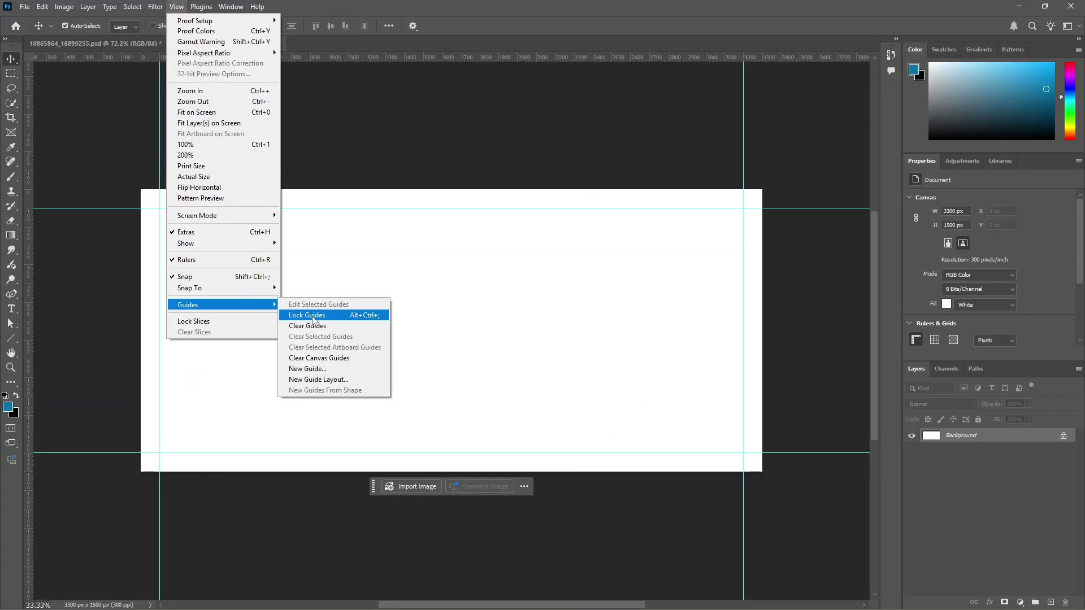
pyautogui.click(332, 320)
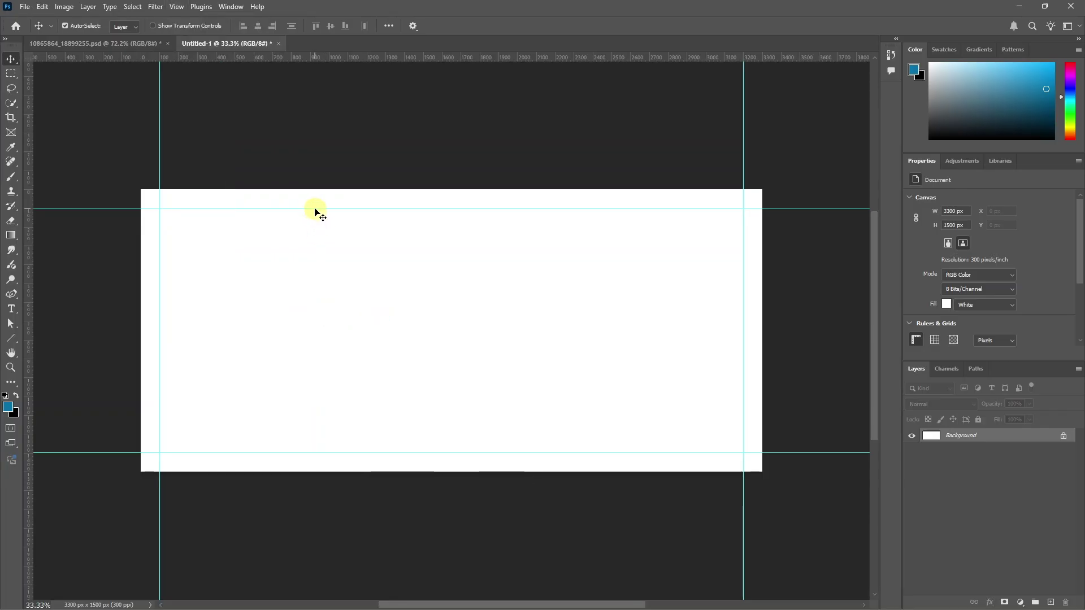
pyautogui.click(316, 216)
pyautogui.click(649, 252)
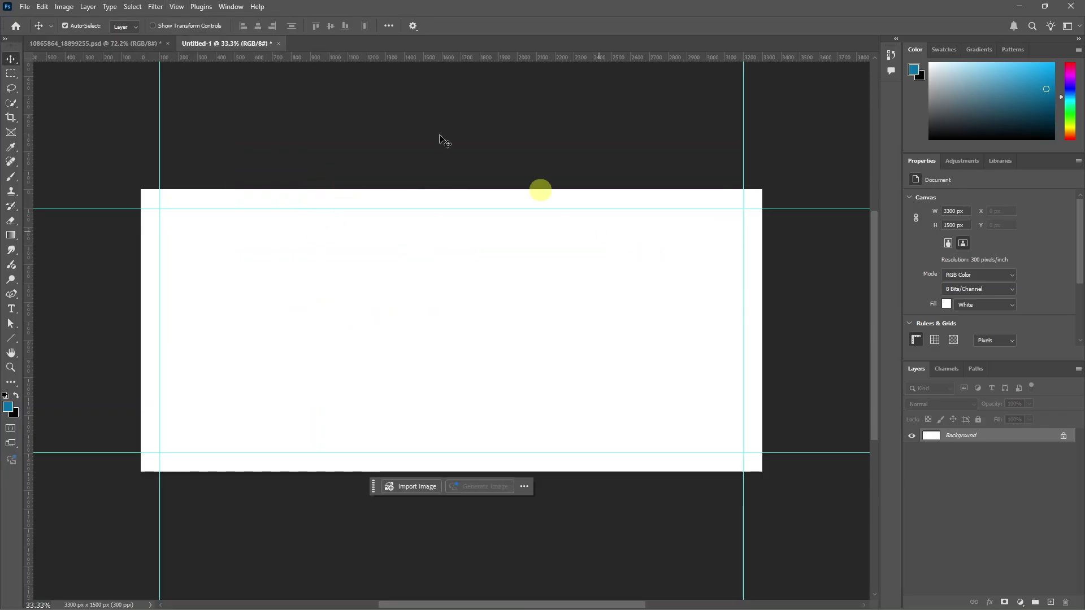
pyautogui.click(115, 49)
pyautogui.click(605, 146)
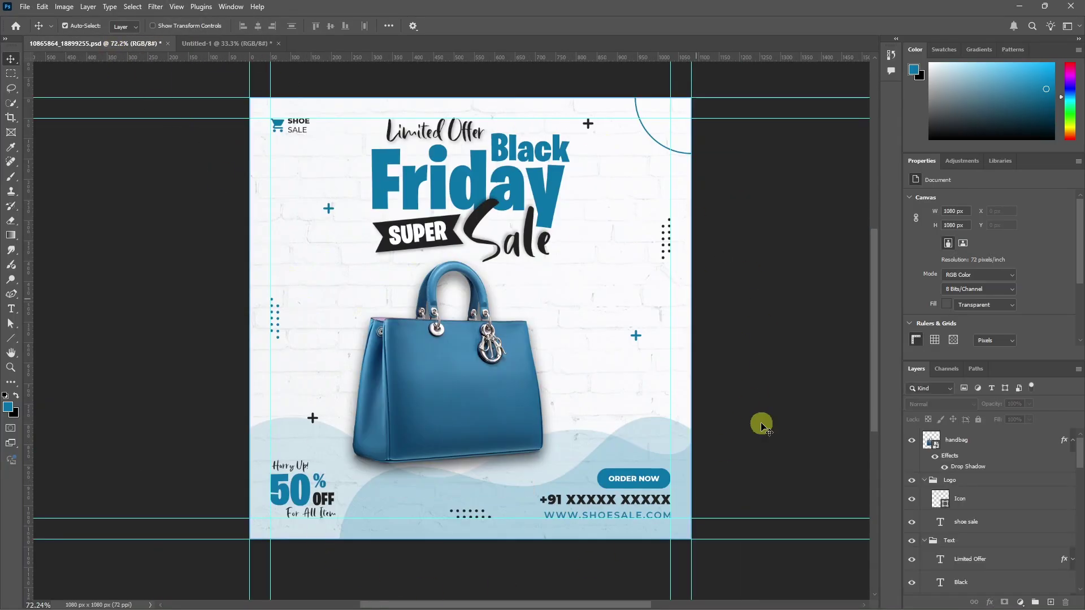
# - Paste the brick Texture layer into the banner, placed at its top-left corner
pyautogui.moveTo(326, 300)
pyautogui.mouseDown()
pyautogui.moveTo(397, 299)
pyautogui.moveTo(318, 291)
pyautogui.mouseUp()
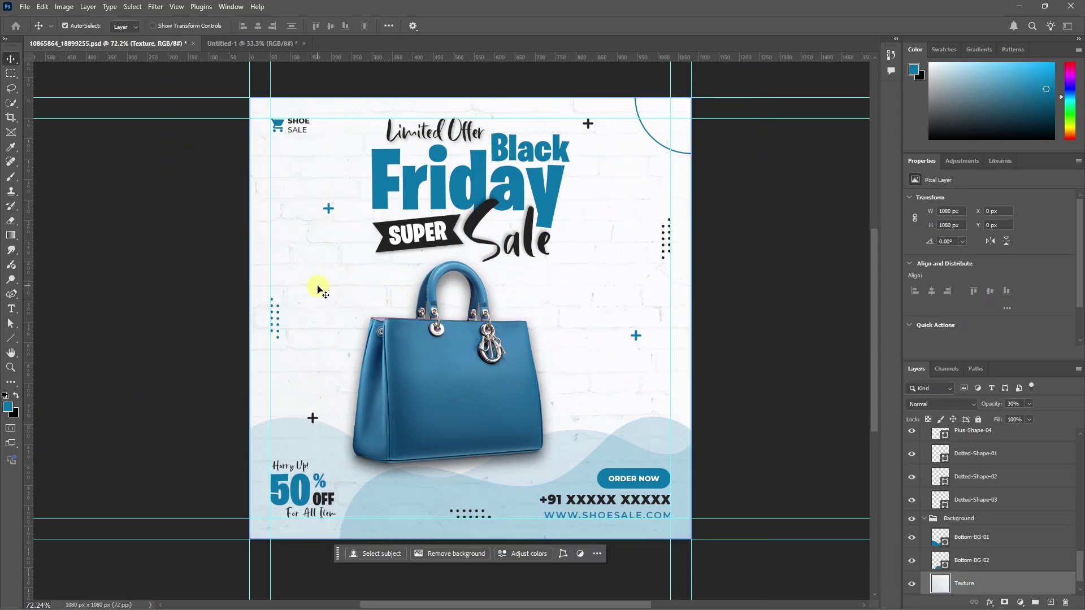
pyautogui.click(966, 581)
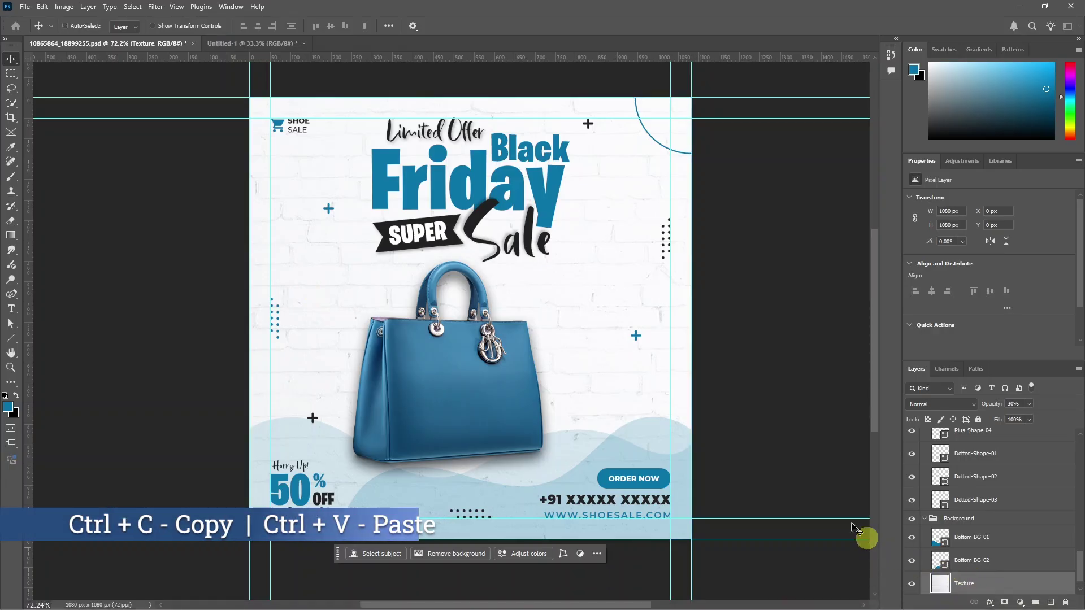
pyautogui.click(249, 45)
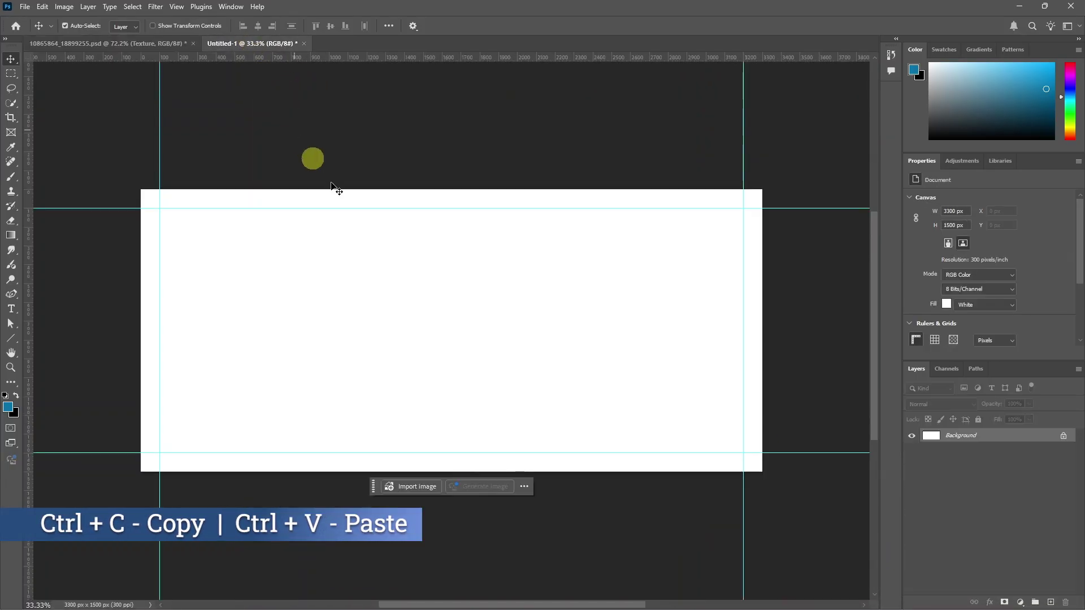
pyautogui.hotkey('ctrl', 'v')
pyautogui.moveTo(437, 352); pyautogui.dragTo(225, 311)
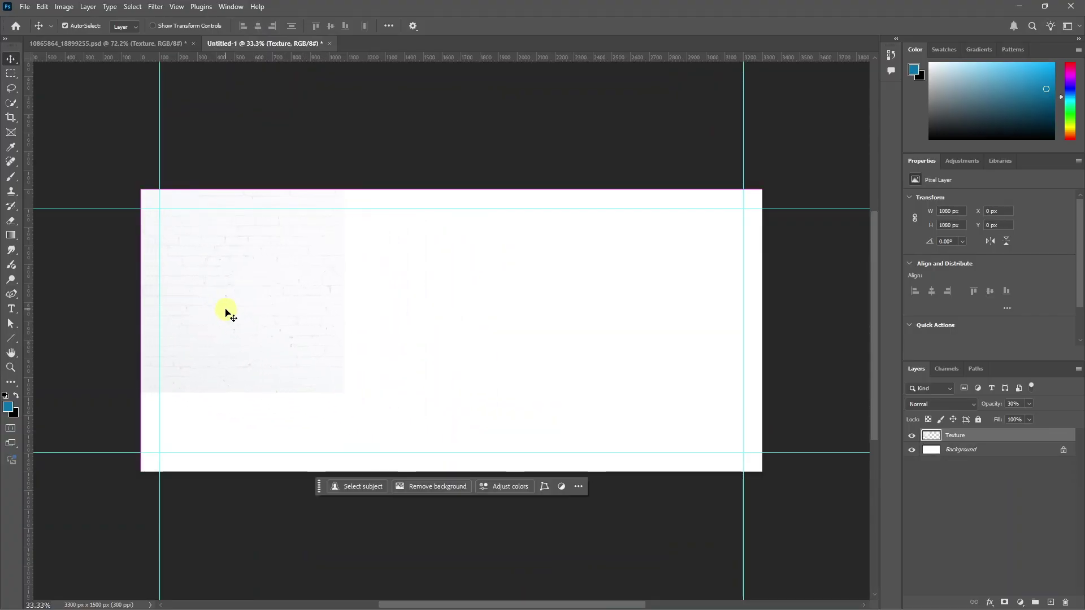
# - Scale the texture to fill the banner height, enlarge to about 120%, and duplicate it rightward
pyautogui.hotkey('ctrl', 't')
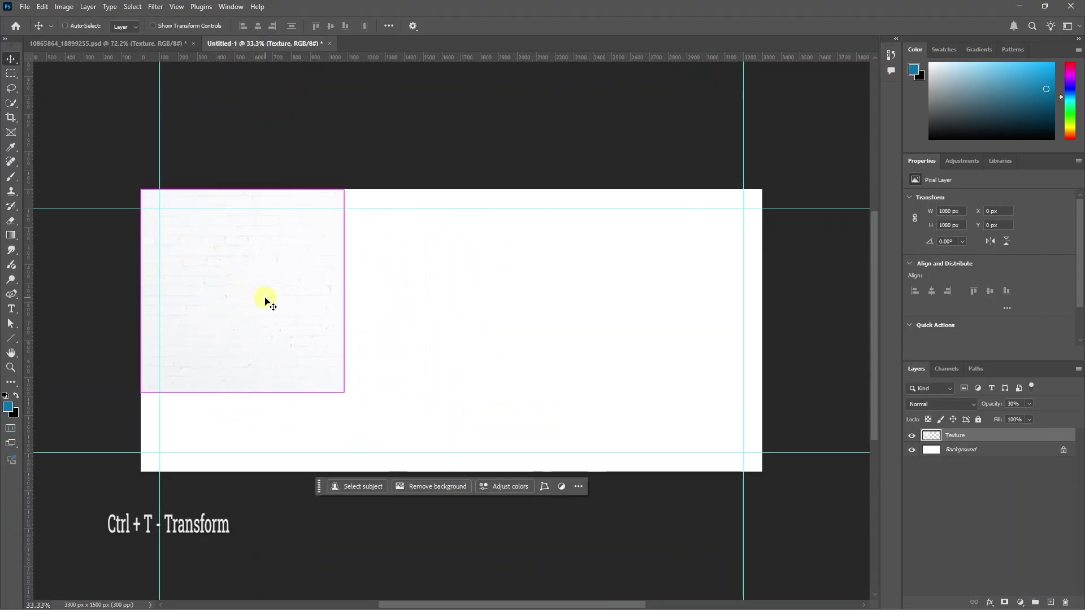
pyautogui.moveTo(343, 393); pyautogui.dragTo(429, 469)
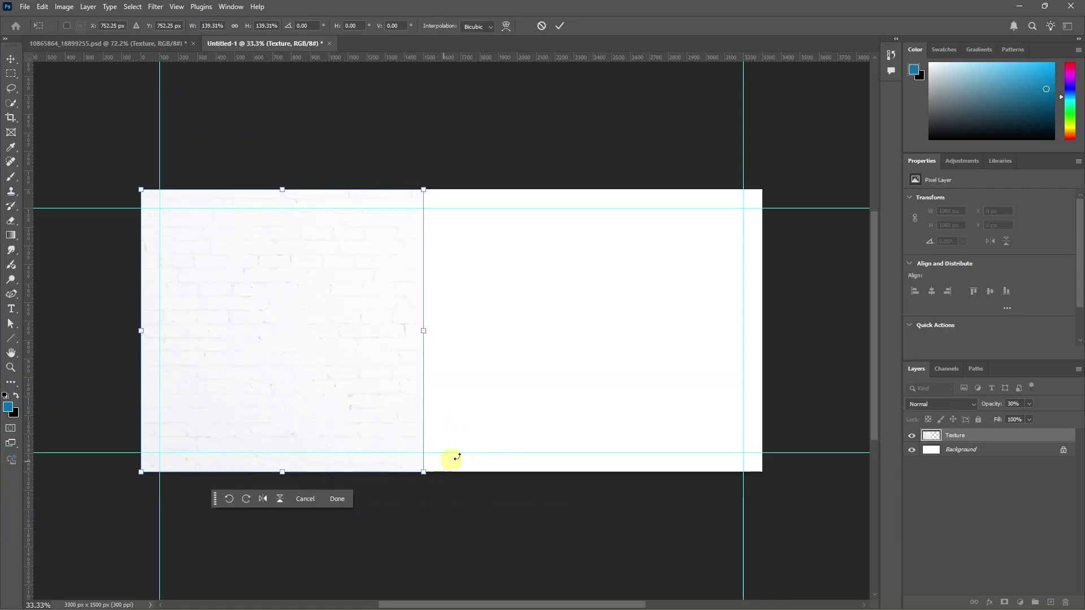
pyautogui.press('Return')
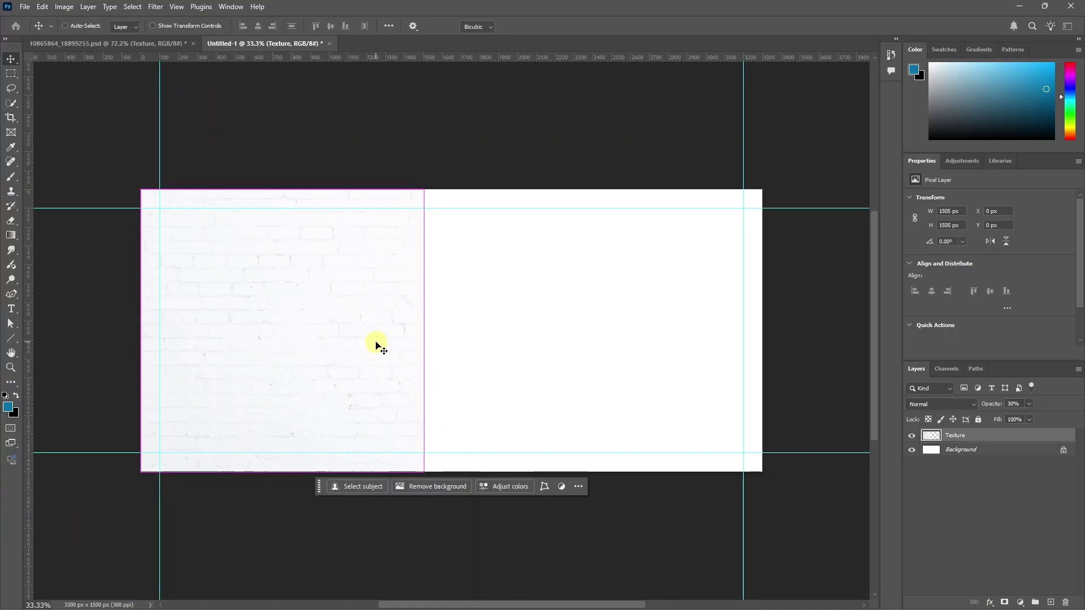
pyautogui.hotkey('ctrl', 't')
pyautogui.moveTo(425, 330); pyautogui.dragTo(488, 332)
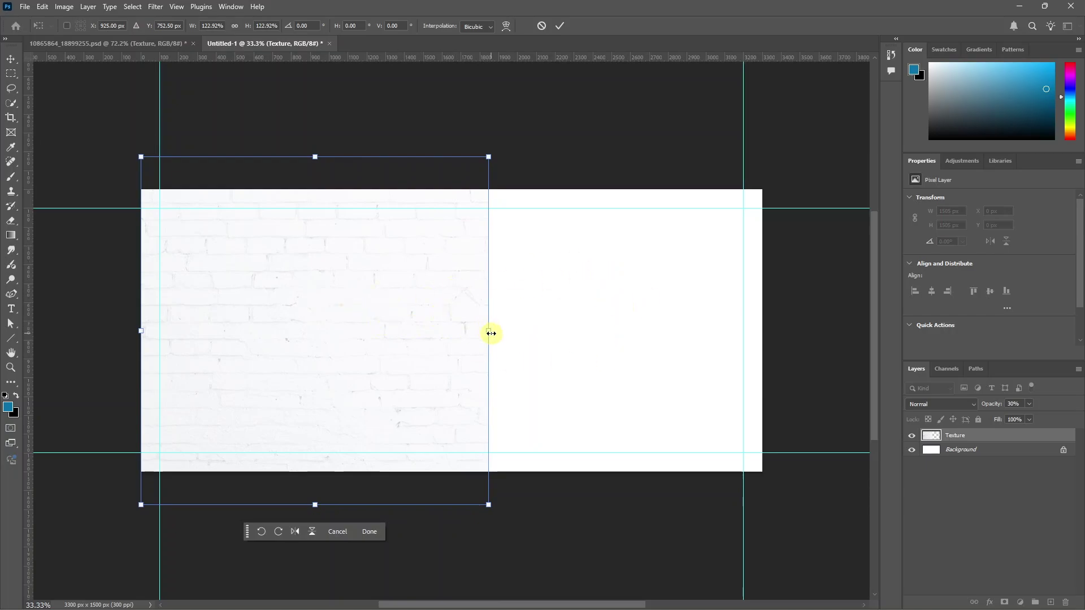
pyautogui.moveTo(489, 331); pyautogui.dragTo(480, 331)
pyautogui.press('Return')
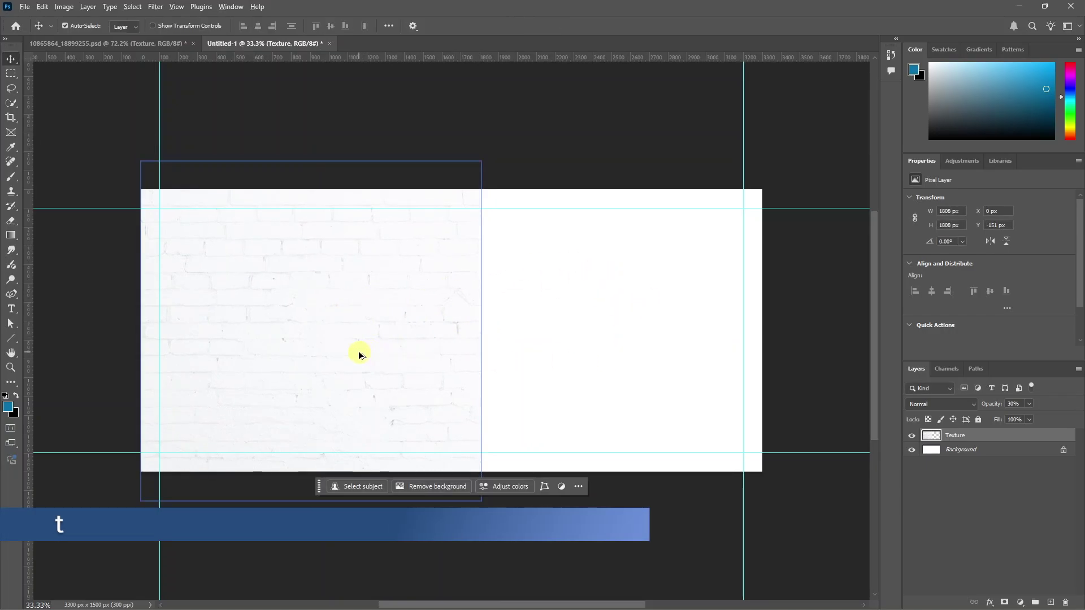
pyautogui.moveTo(335, 356); pyautogui.dragTo(614, 360)
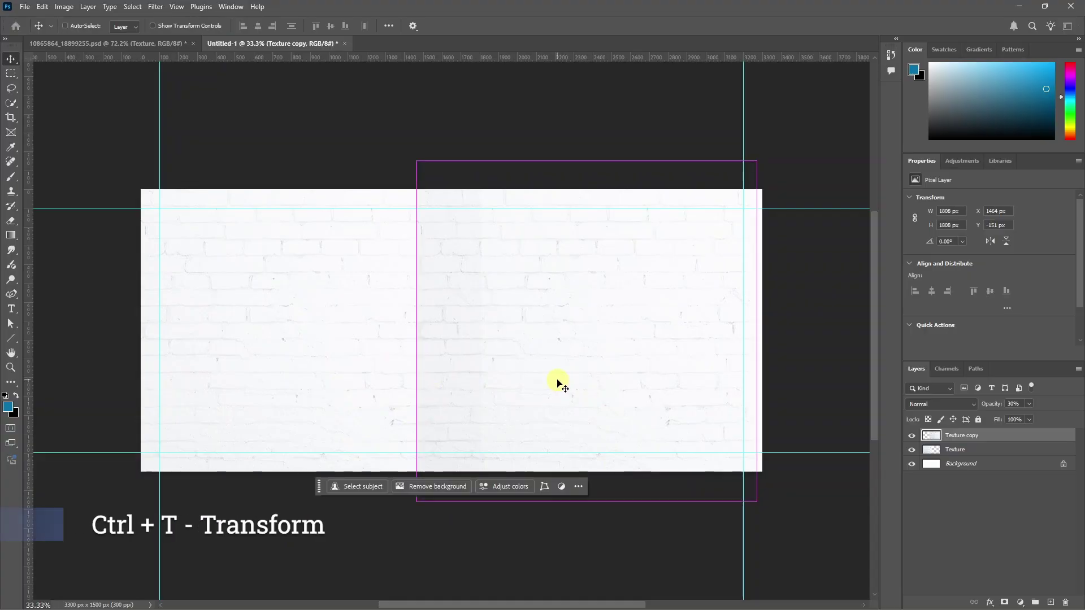
# - Flip the Texture copy layer horizontally with Free Transform and commit
pyautogui.hotkey('ctrl', 't')
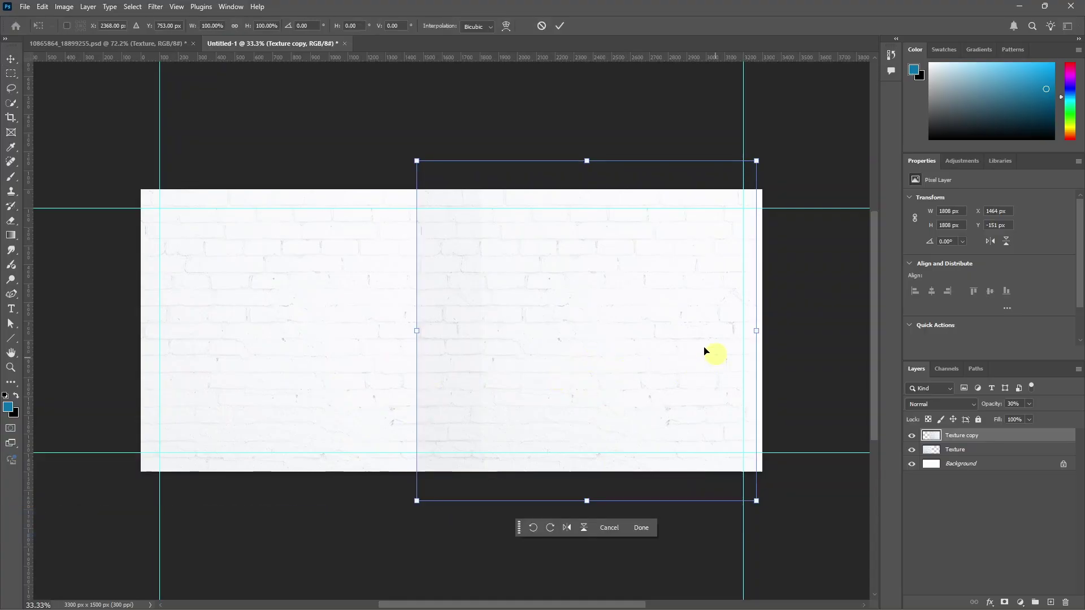
pyautogui.rightClick(554, 354)
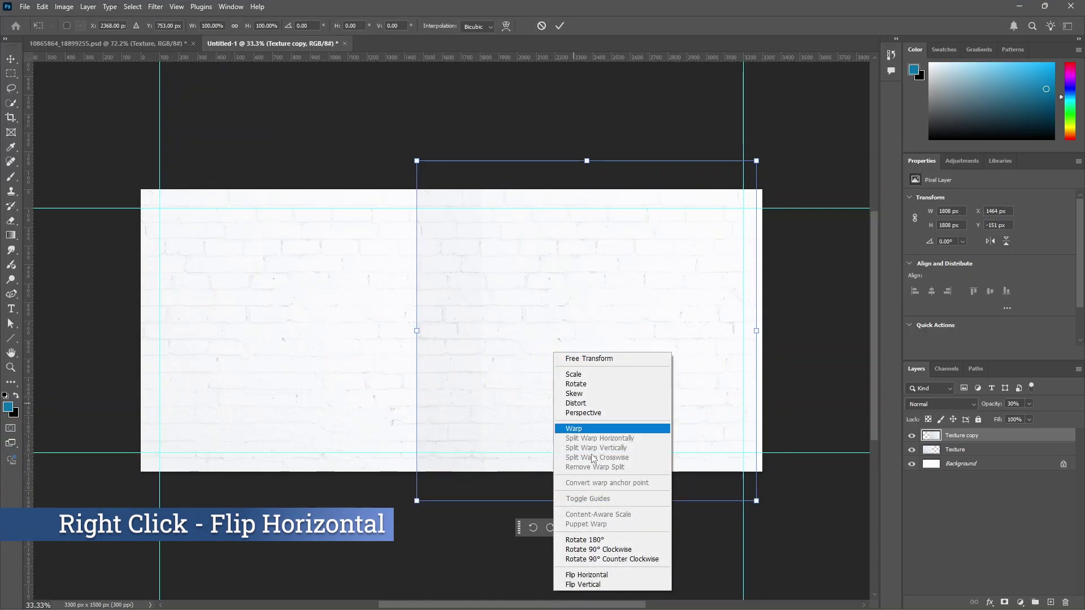
pyautogui.click(587, 575)
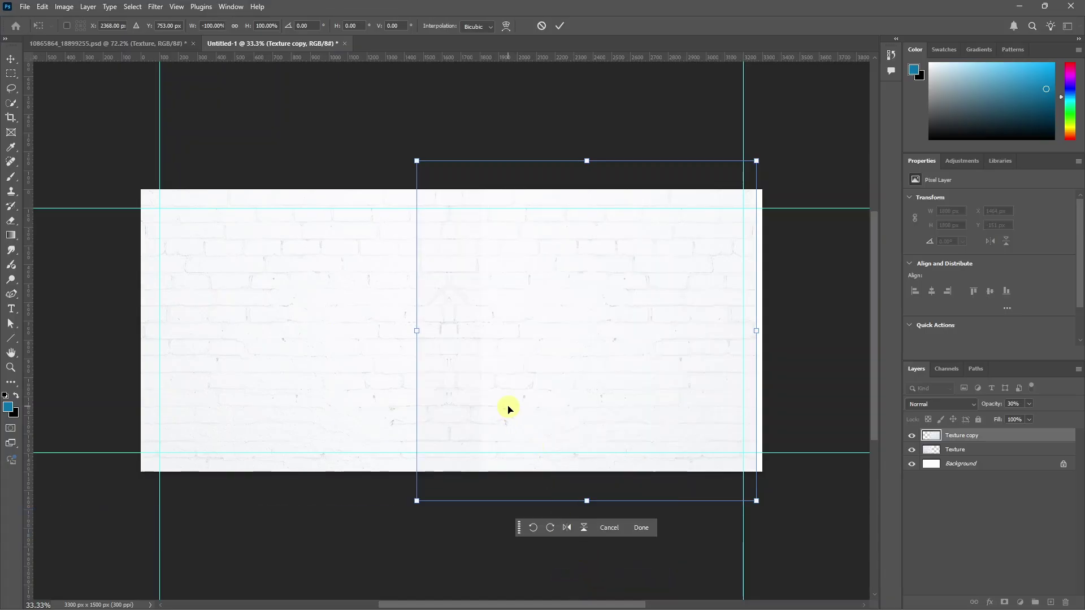
pyautogui.press('Return')
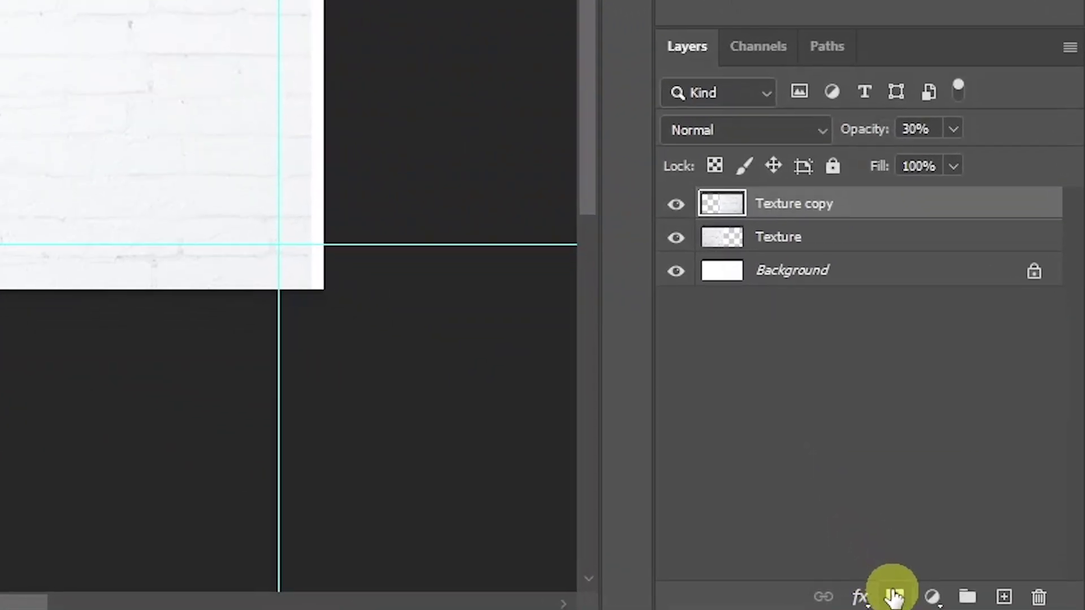
# - Mask Texture copy and paint a 400 px Soft Round black stroke down the seam
pyautogui.click(893, 597)
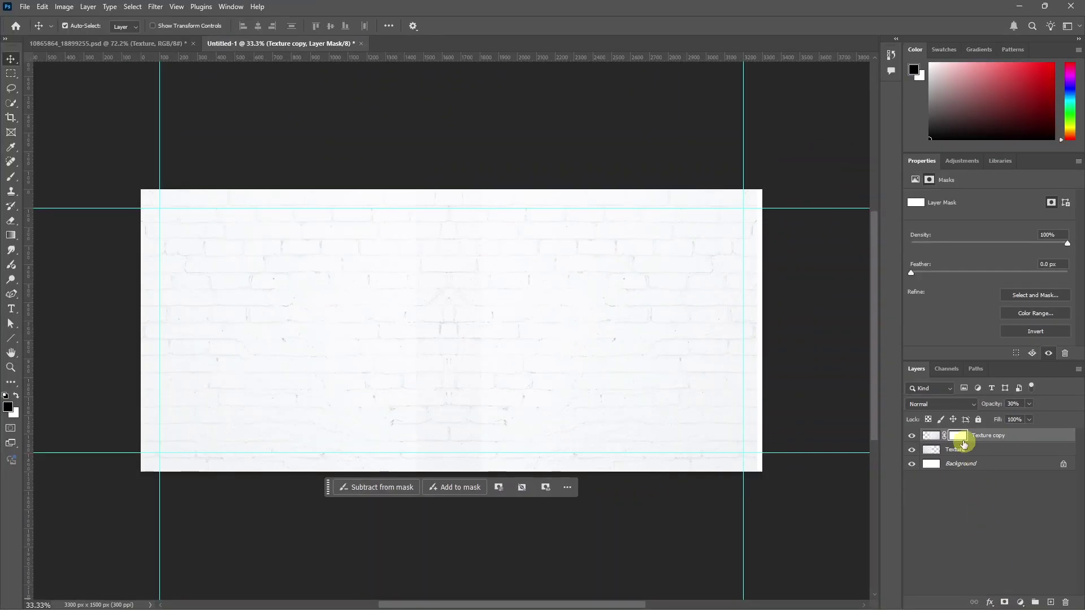
pyautogui.press('b')
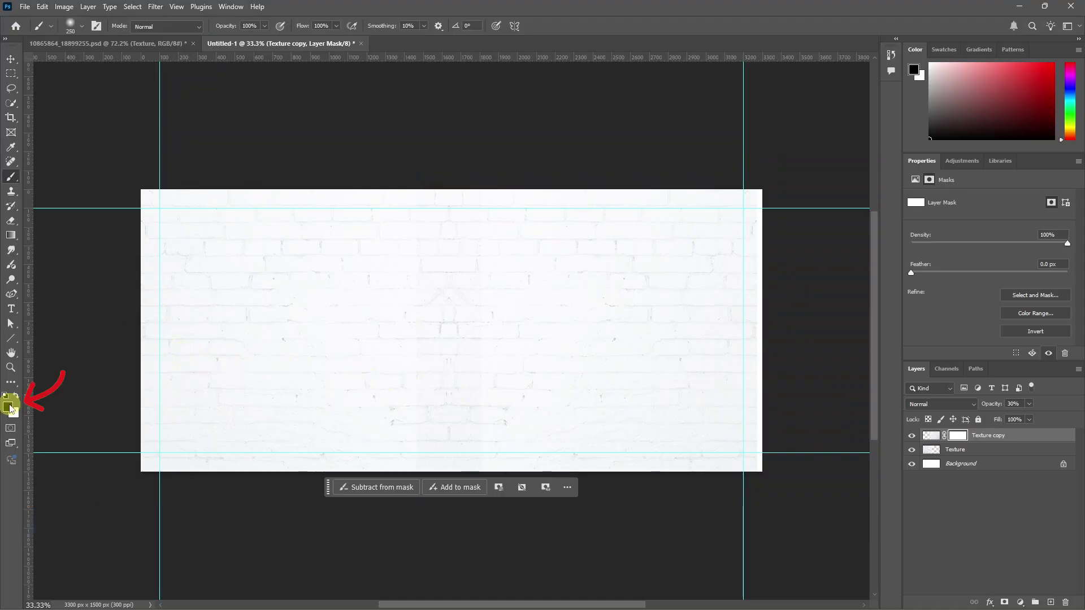
pyautogui.press(']')
pyautogui.press(']')
pyautogui.press(']')
pyautogui.press(']')
pyautogui.press(']')
pyautogui.press(']')
pyautogui.press(']')
pyautogui.press(']')
pyautogui.press('[')
pyautogui.press('[')
pyautogui.press('[')
pyautogui.press('[')
pyautogui.press('[')
pyautogui.press('[')
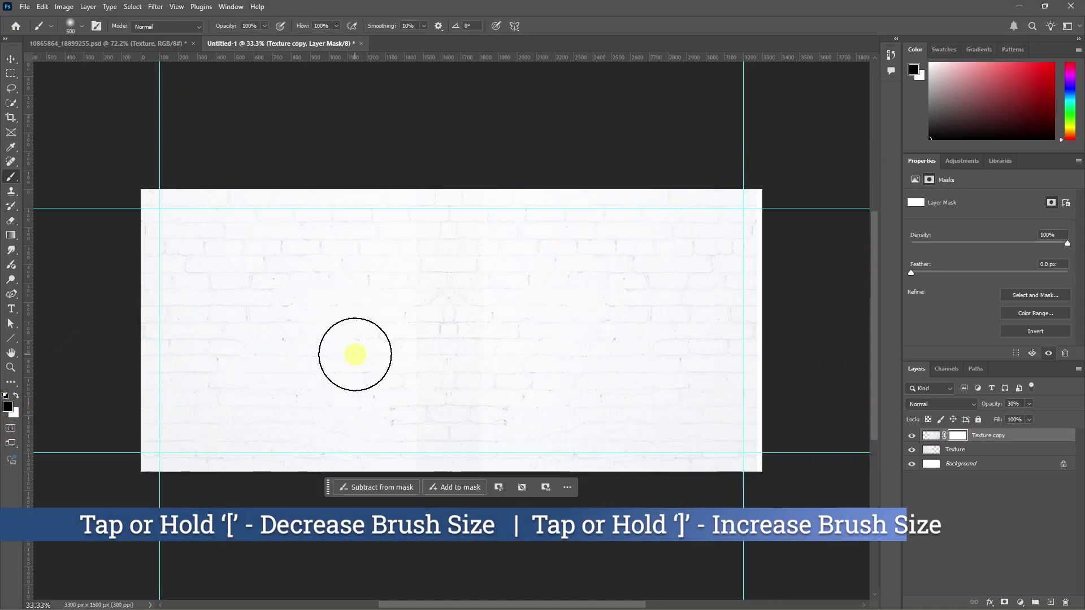
pyautogui.press(']')
pyautogui.press(']')
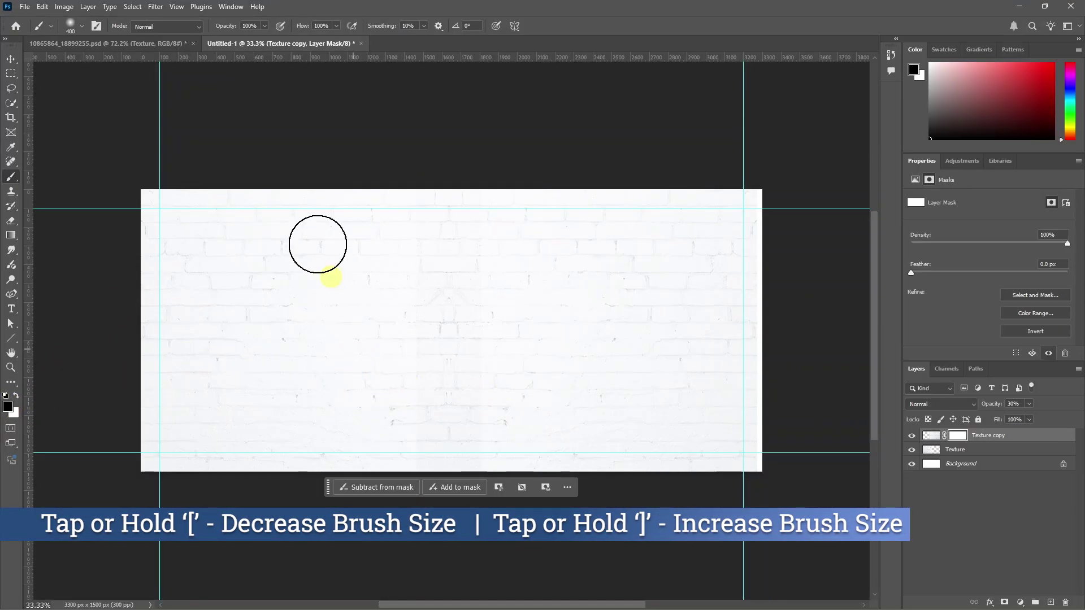
pyautogui.click(82, 26)
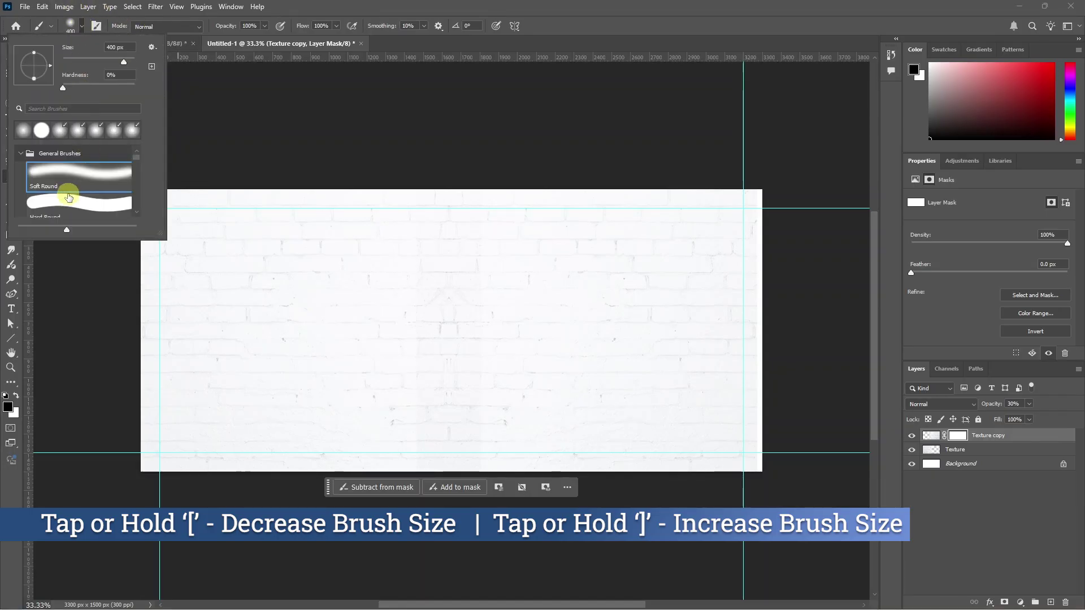
pyautogui.click(72, 26)
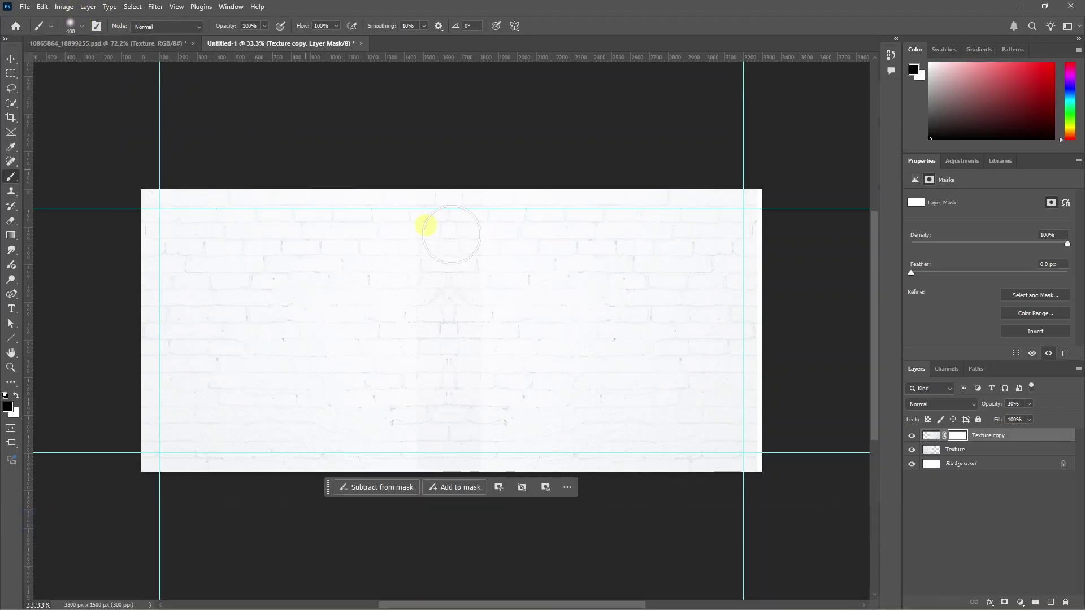
pyautogui.moveTo(419, 193)
pyautogui.mouseDown()
pyautogui.moveTo(415, 369)
pyautogui.moveTo(451, 464)
pyautogui.mouseUp()
pyautogui.scroll(3, 450, 464)
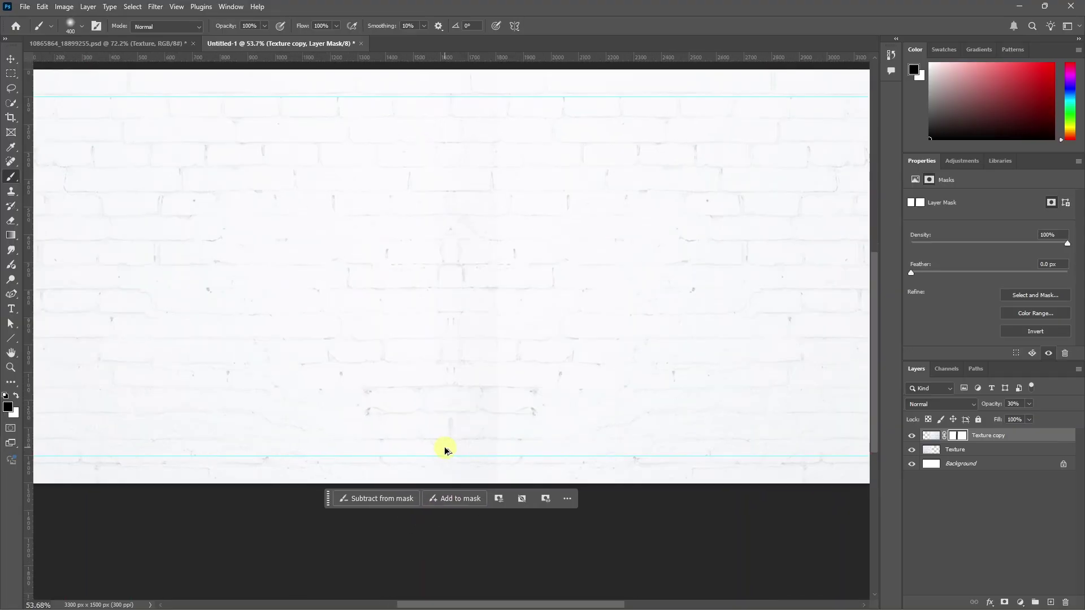
pyautogui.scroll(-2, 436, 312)
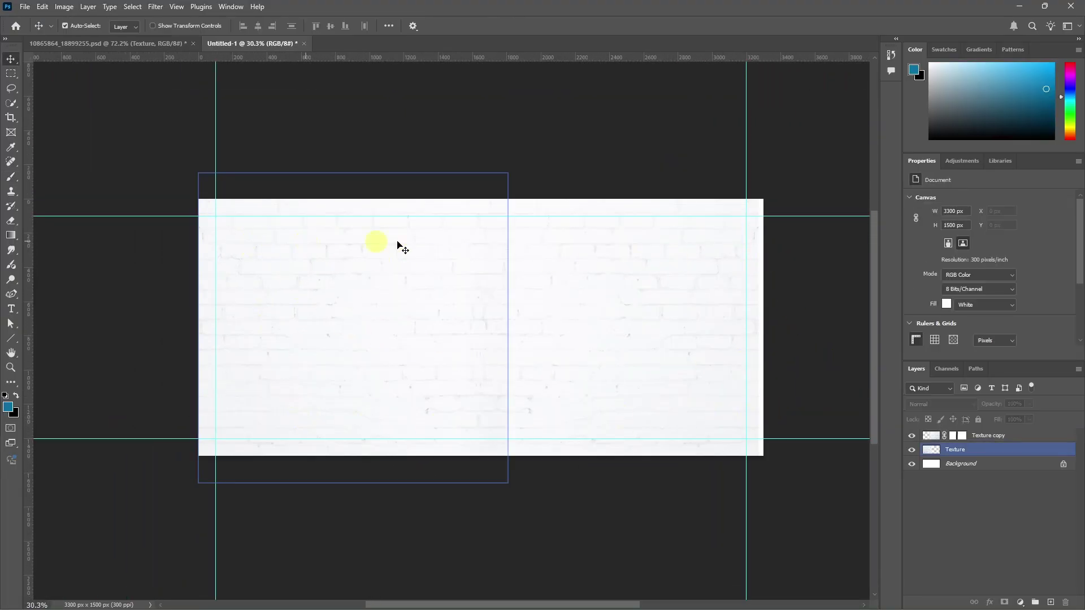
# - Drag Bottom-BG-01 and Bottom-BG-02 from the poster to the banner's bottom-left corner
pyautogui.click(104, 44)
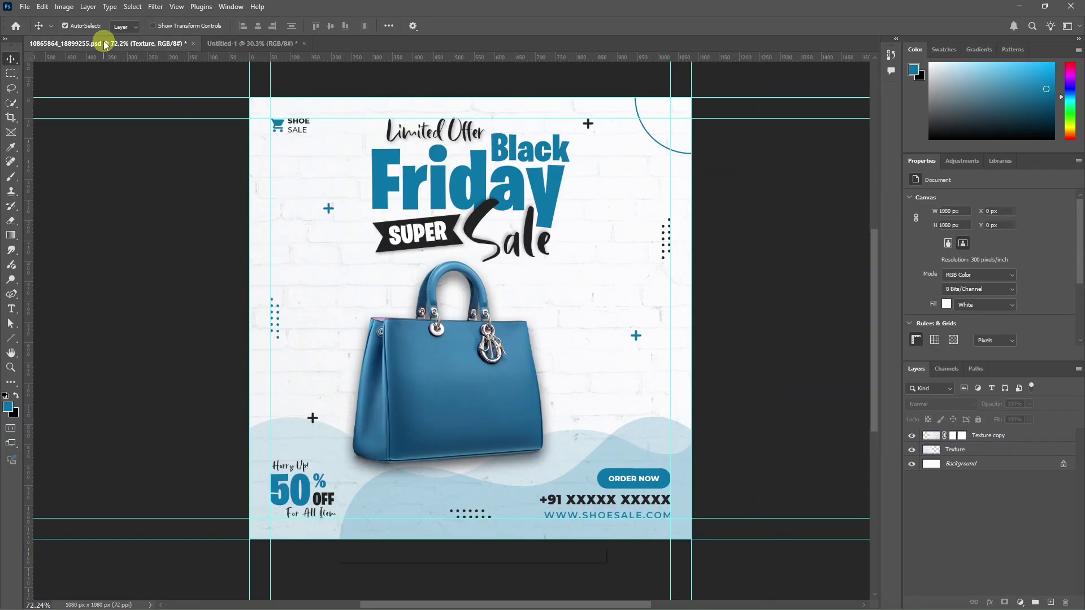
pyautogui.scroll(-2, 412, 431)
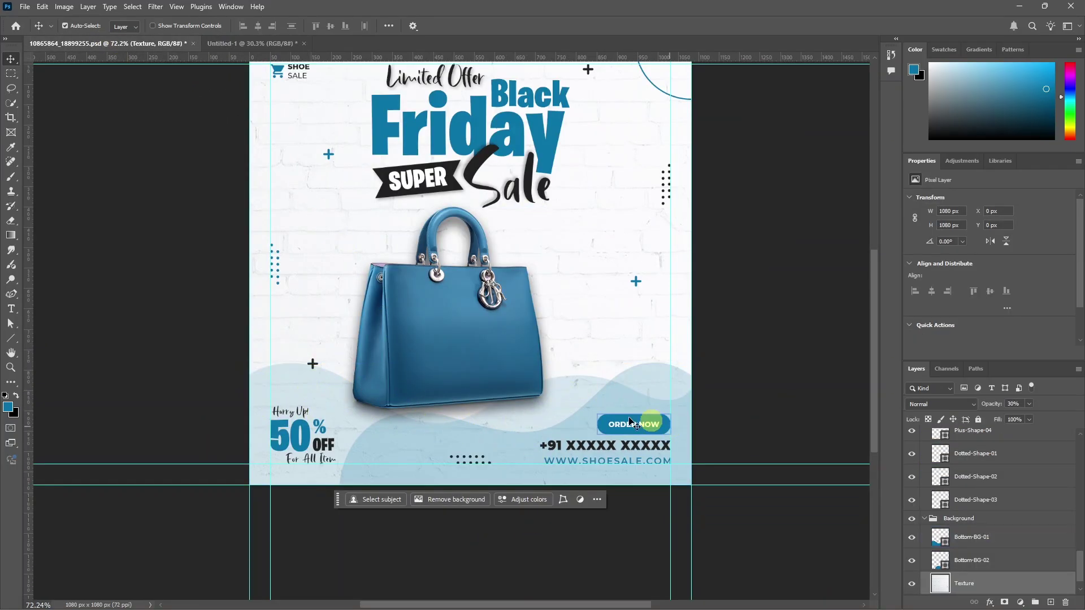
pyautogui.click(627, 473)
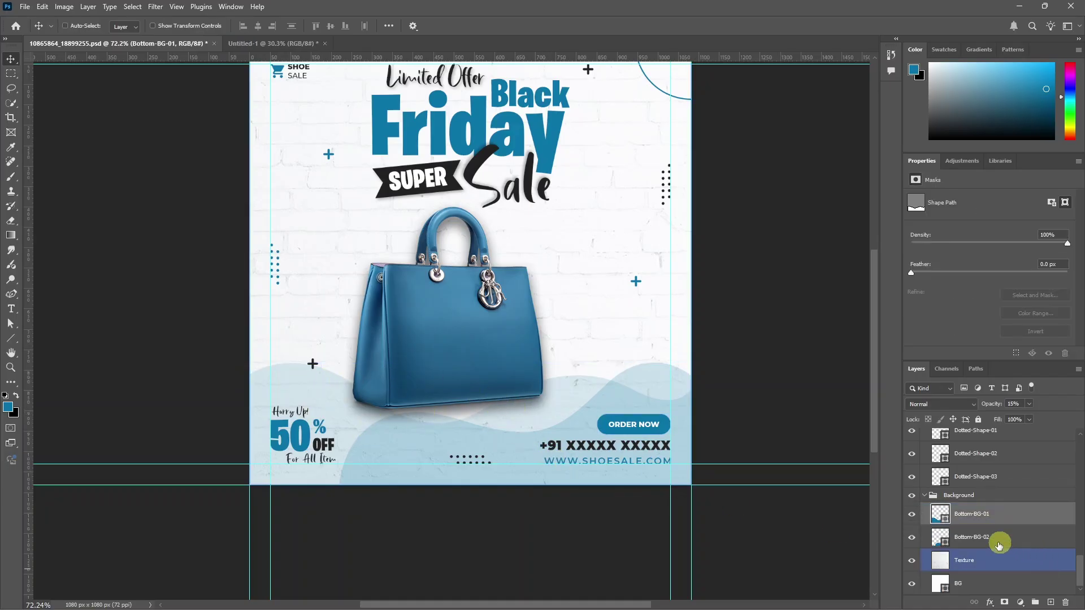
pyautogui.keyDown('shift'); pyautogui.click(979, 534); pyautogui.keyUp('shift')
pyautogui.press('ctrl')
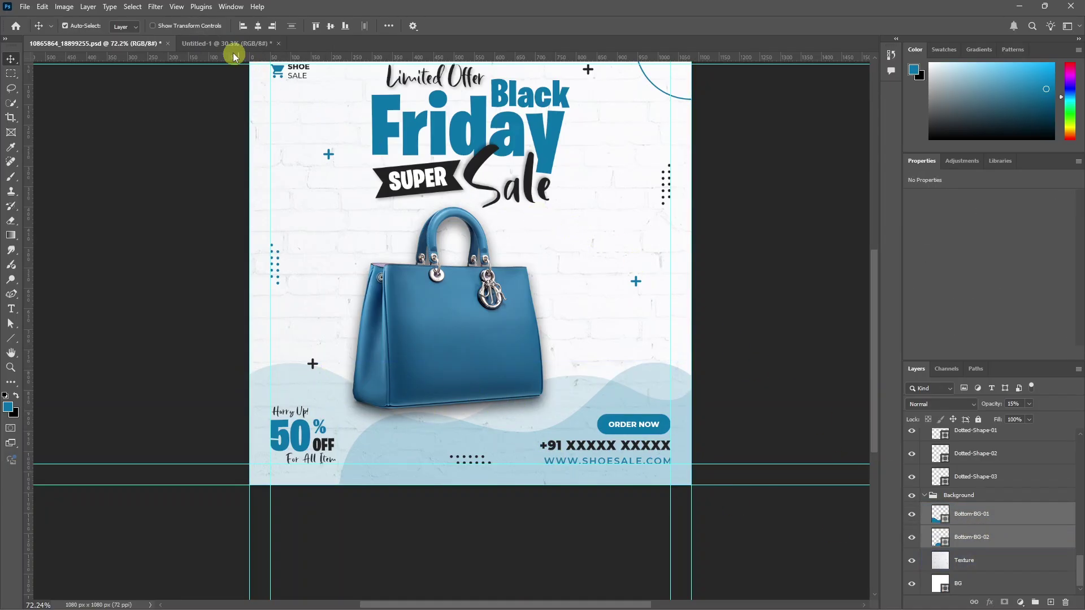
pyautogui.moveTo(224, 49); pyautogui.dragTo(259, 453)
pyautogui.scroll(3, 259, 453)
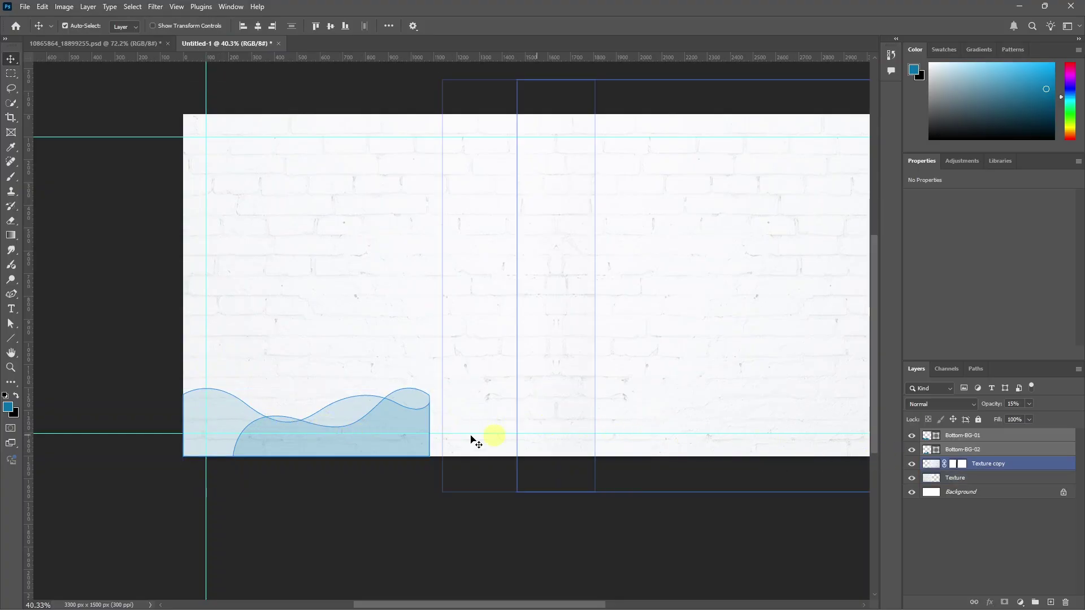
# - Stretch both wave layers with Free Transform to span the banner's full width
pyautogui.press('ctrl')
pyautogui.hotkey('ctrl', 't')
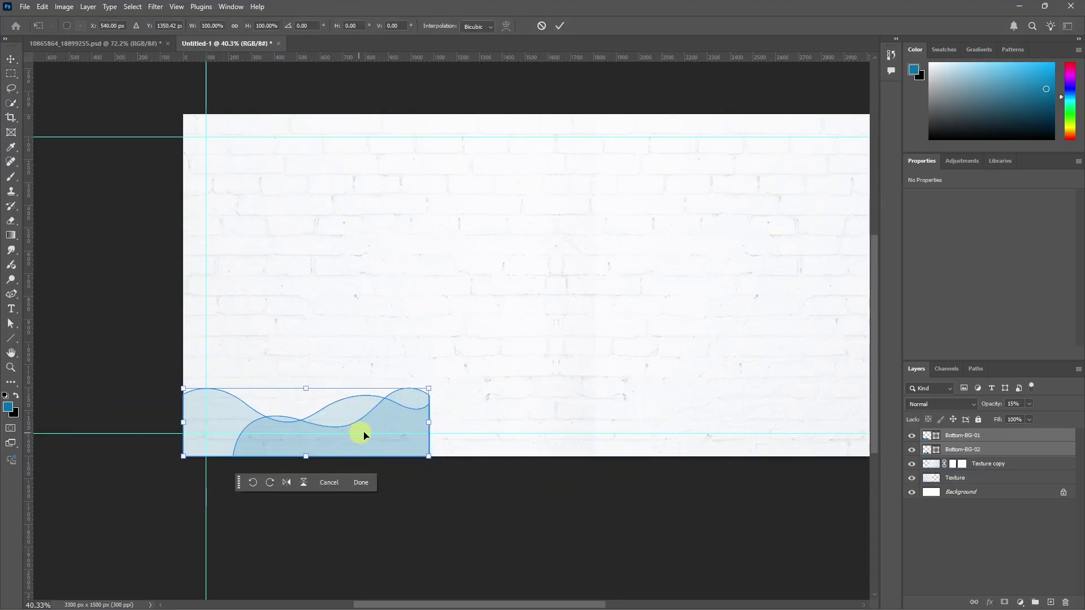
pyautogui.scroll(-2, 404, 430)
pyautogui.moveTo(424, 399); pyautogui.dragTo(816, 411)
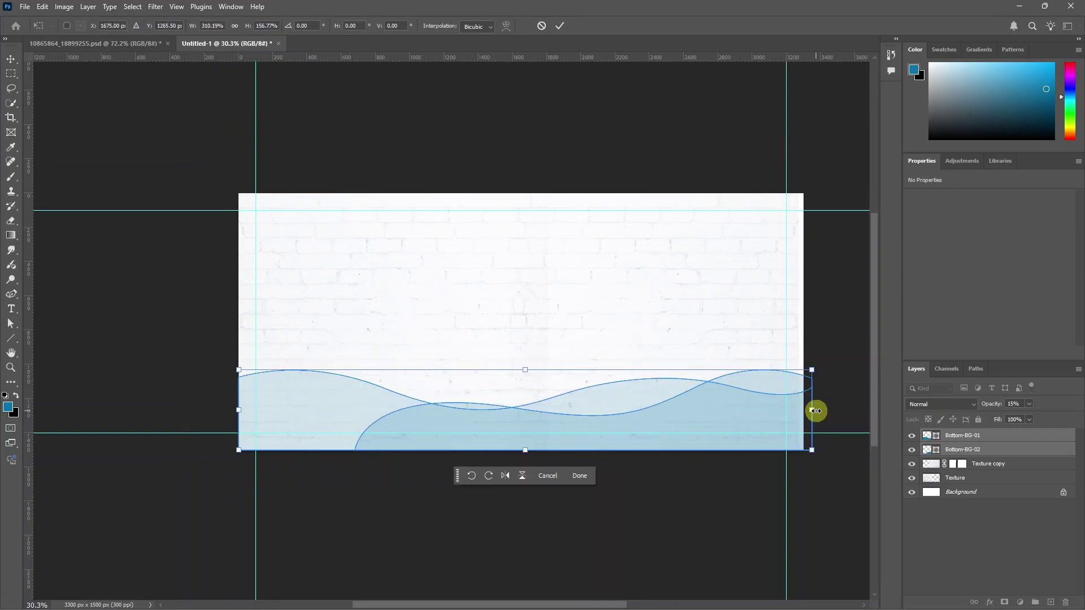
pyautogui.press('Return')
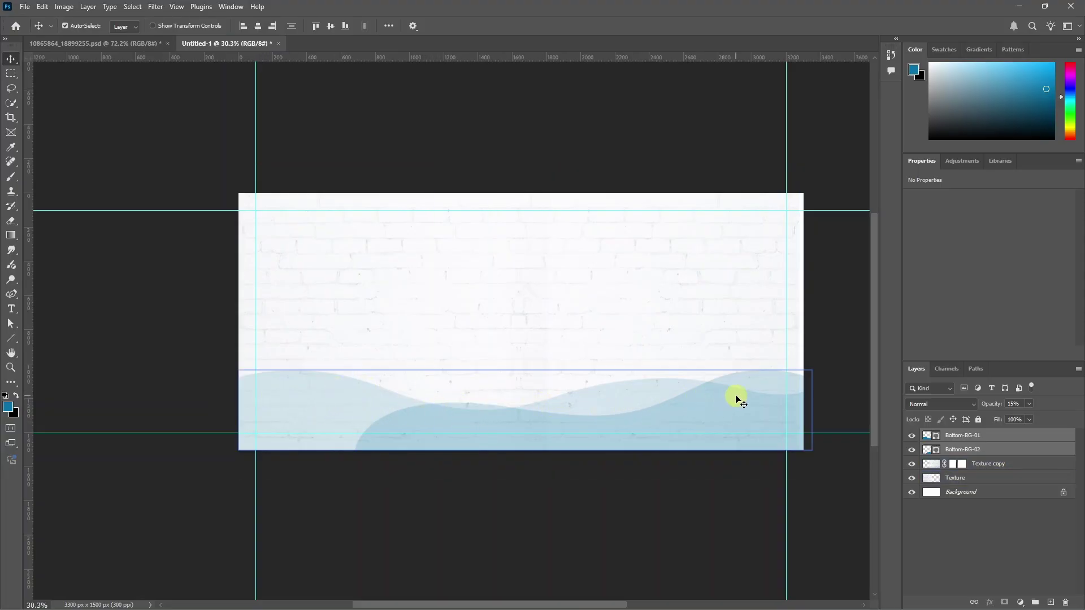
# - Convert Background into Layer 0, then group all five banner layers as Background
pyautogui.click(125, 43)
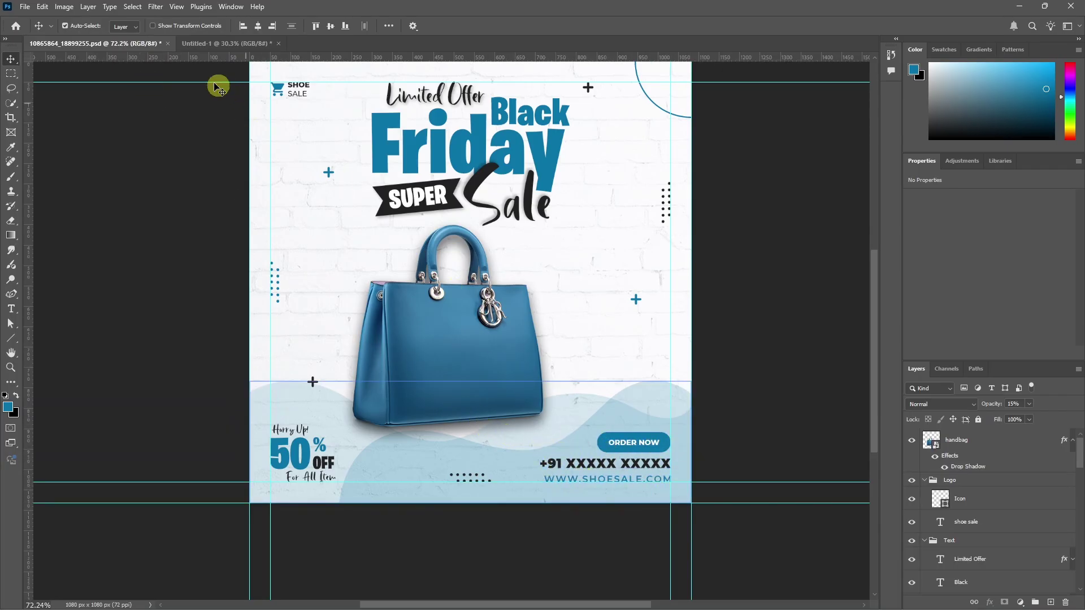
pyautogui.click(205, 45)
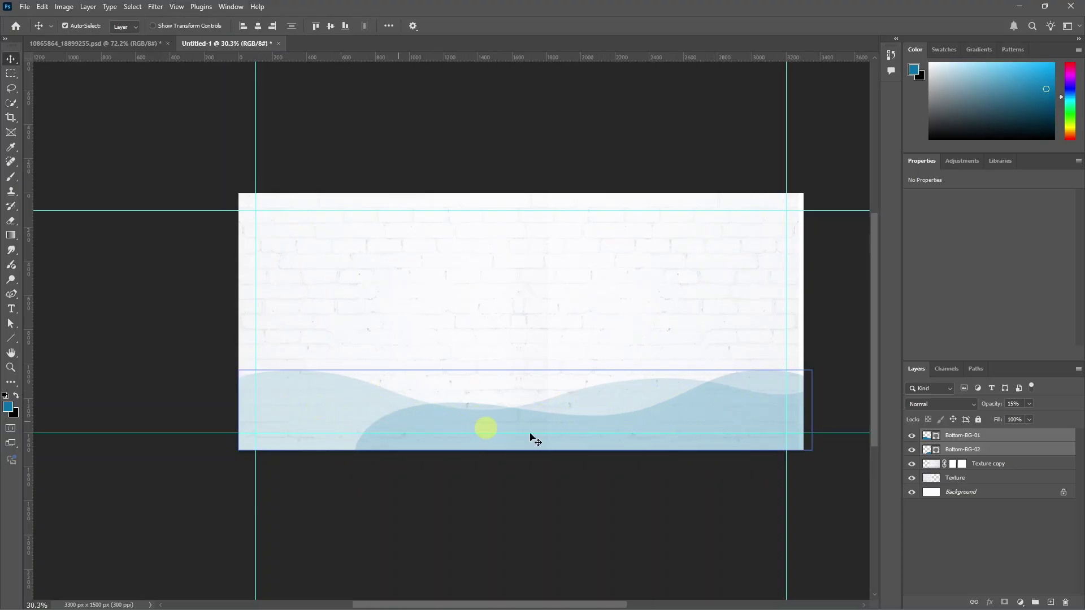
pyautogui.click(356, 374)
pyautogui.click(672, 480)
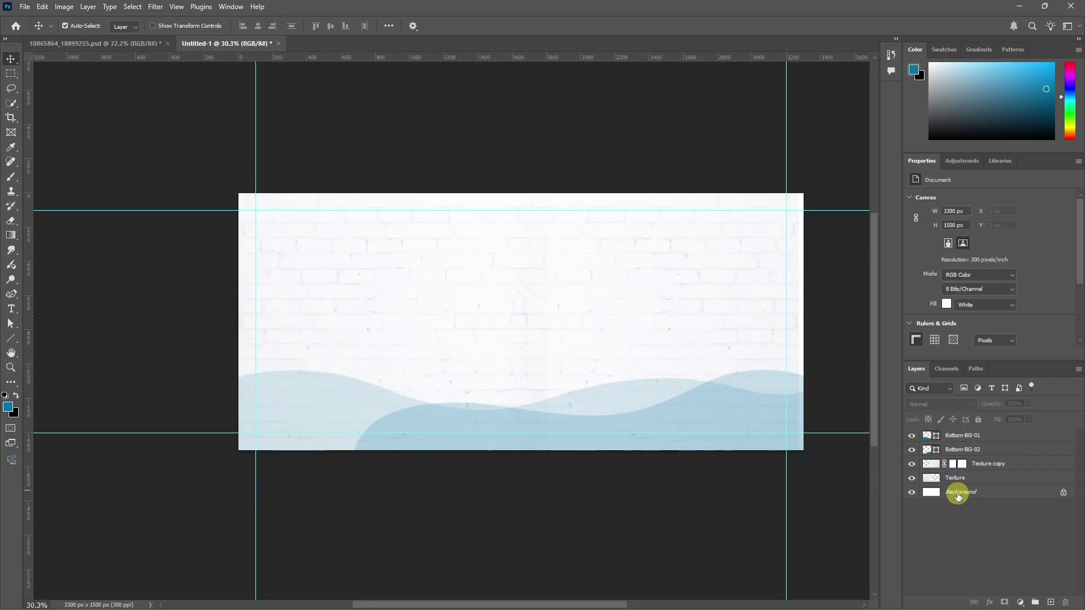
pyautogui.doubleClick(978, 495)
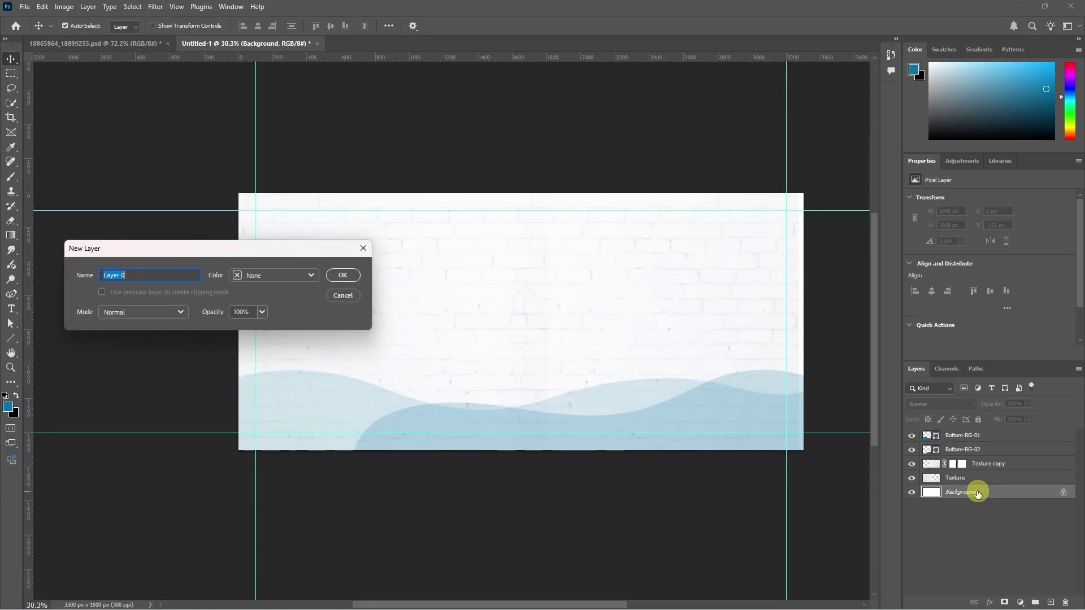
pyautogui.click(341, 277)
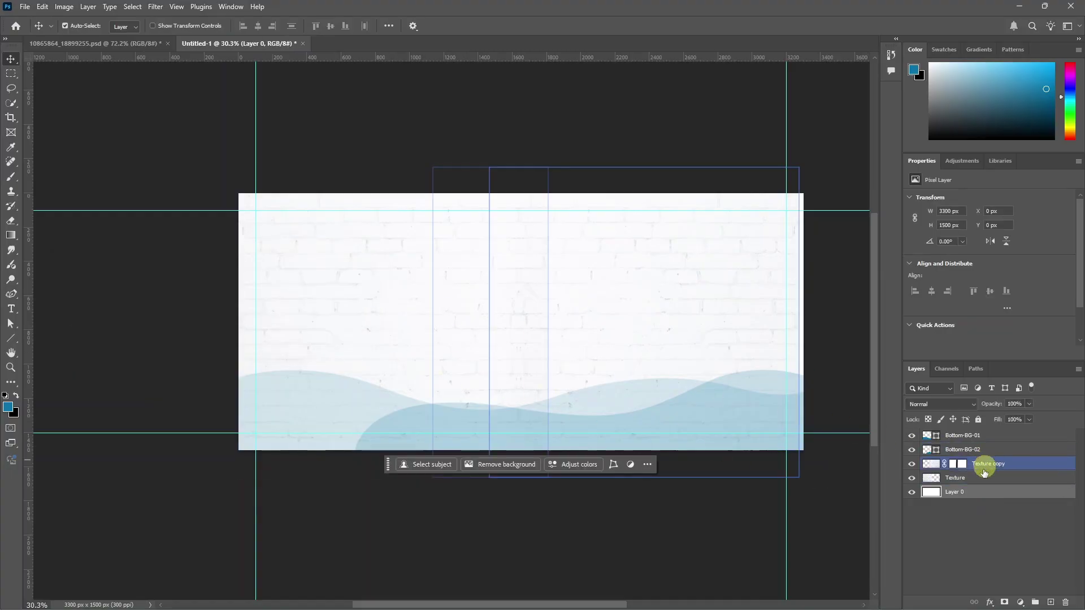
pyautogui.keyDown('shift'); pyautogui.click(970, 438); pyautogui.keyUp('shift')
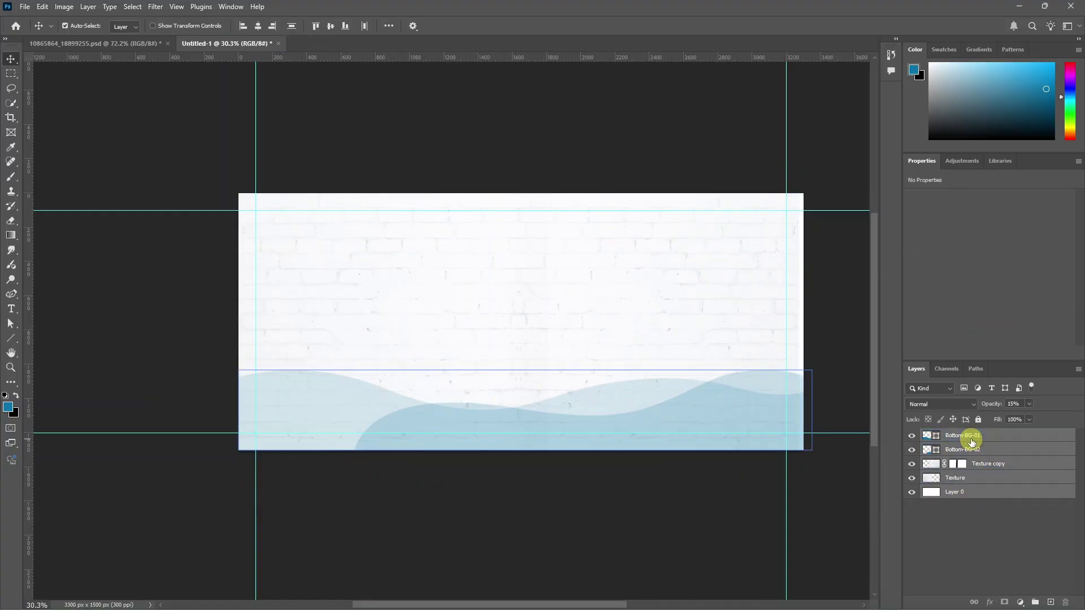
pyautogui.hotkey('ctrl', 'g')
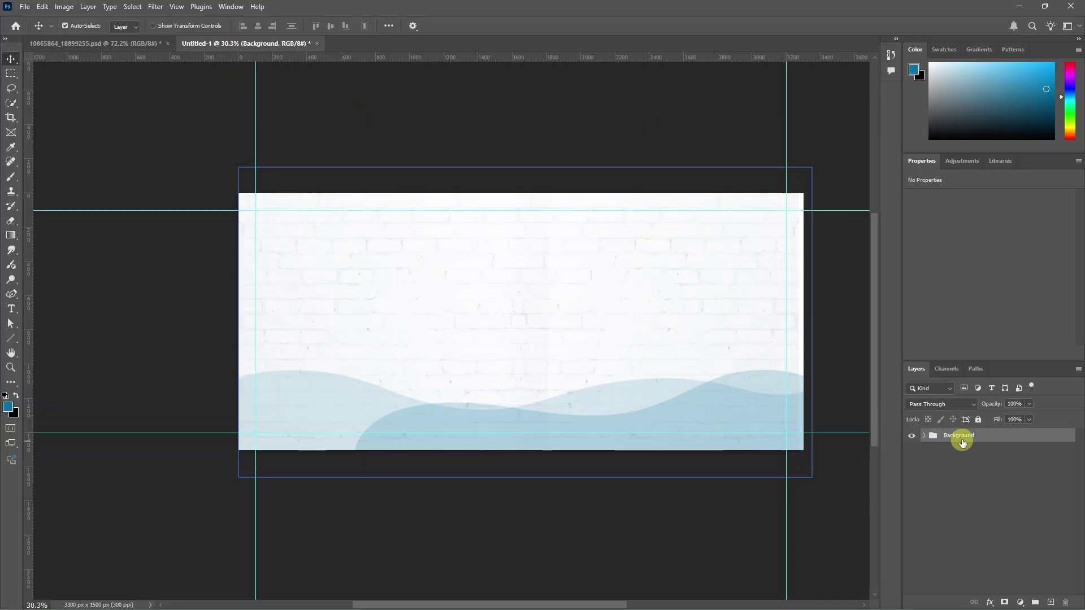
# - Collapse the Background group in the Layers panel and glance at the wide banner
pyautogui.click(113, 45)
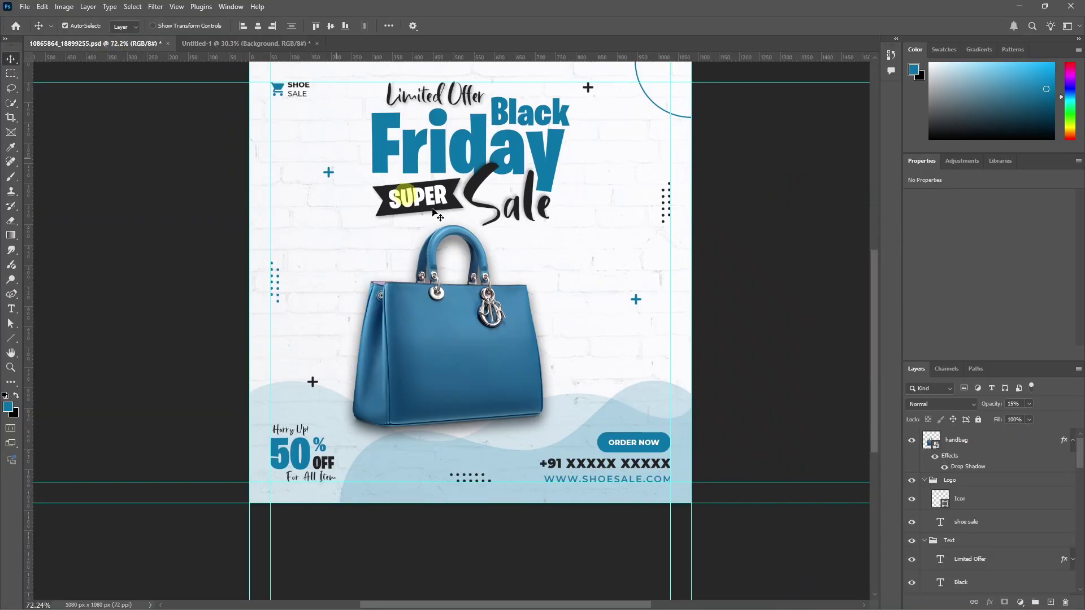
pyautogui.scroll(-10, 956, 518)
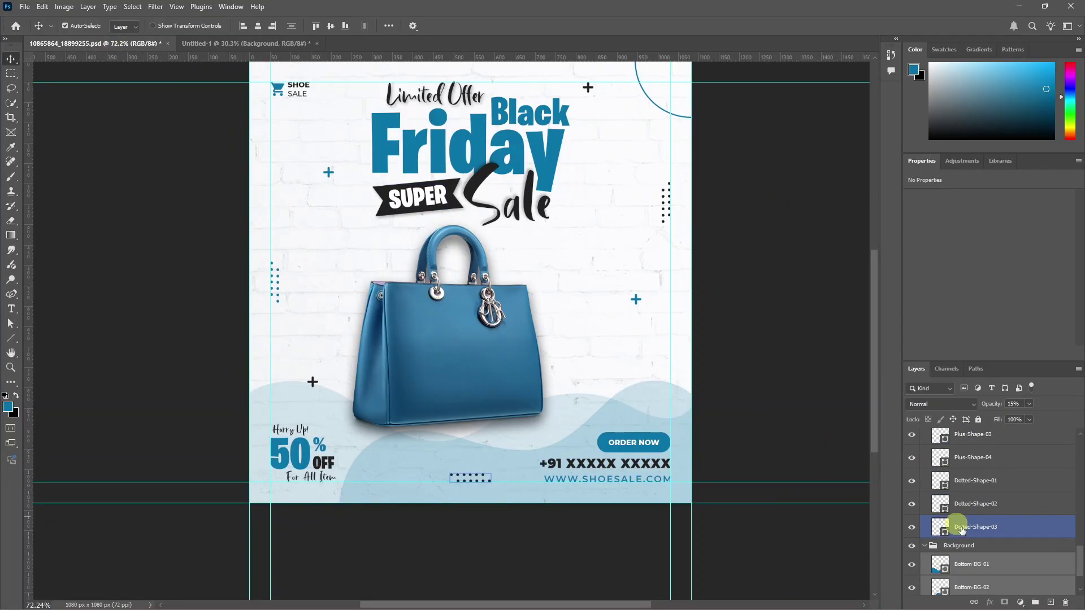
pyautogui.scroll(-1, 1079, 565)
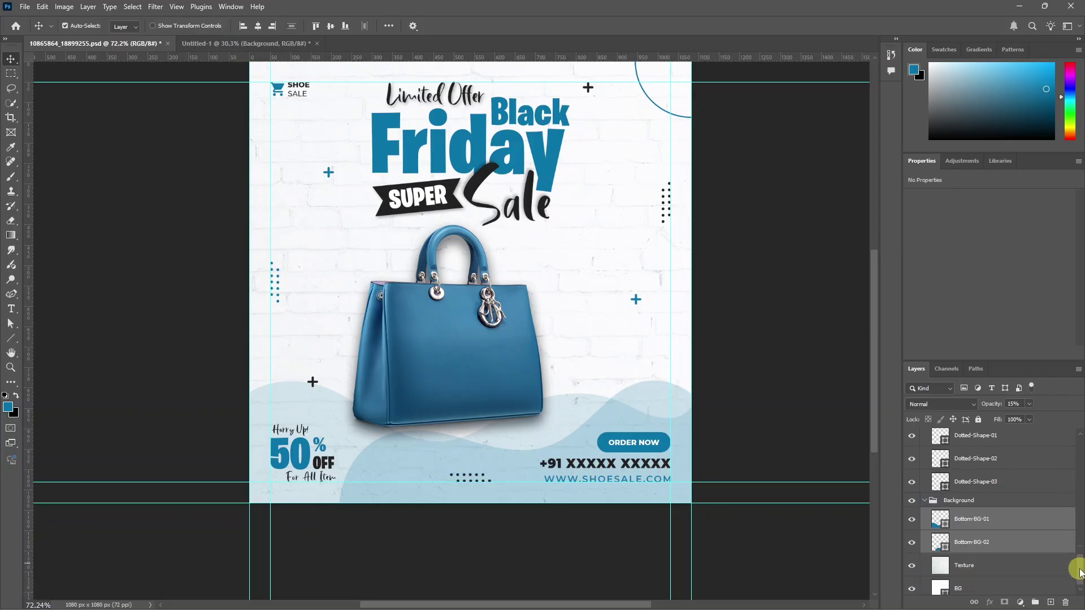
pyautogui.click(930, 498)
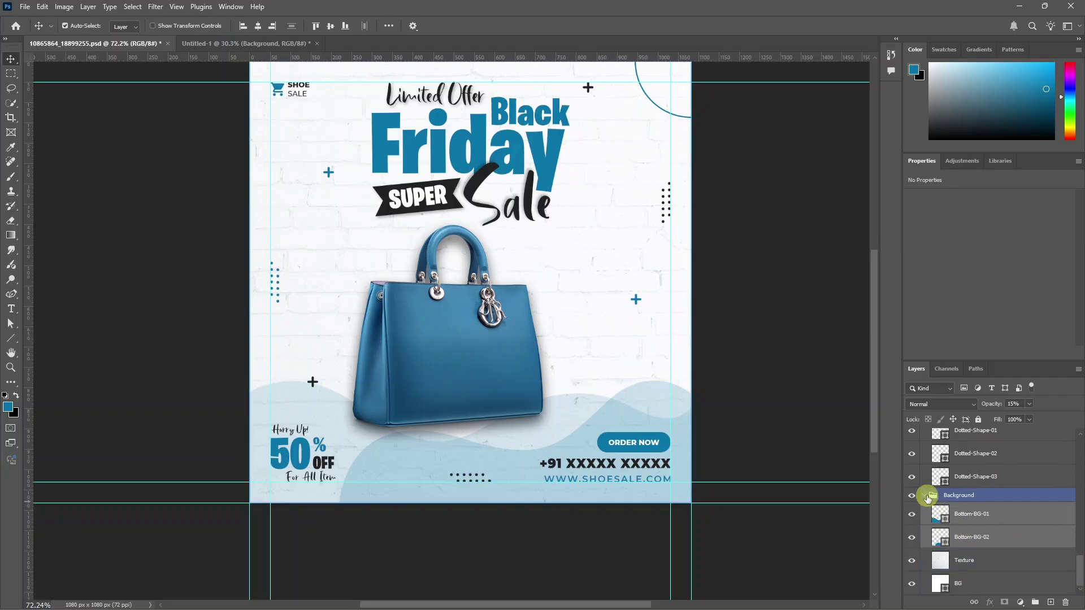
pyautogui.click(927, 499)
pyautogui.scroll(3, 1076, 534)
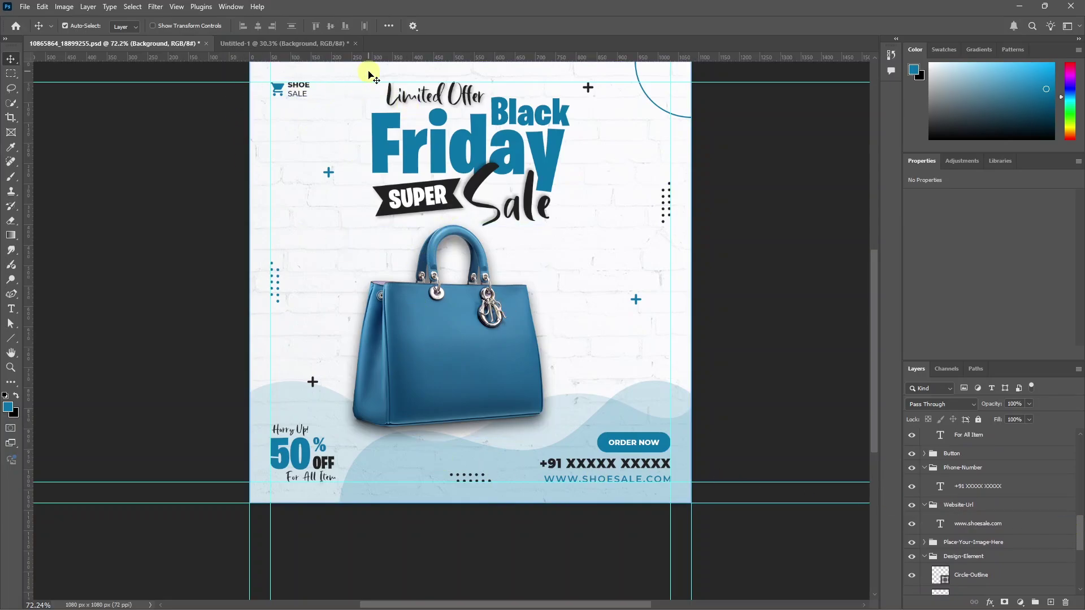
pyautogui.click(292, 43)
pyautogui.moveTo(296, 80); pyautogui.dragTo(600, 441)
pyautogui.scroll(2, 596, 438)
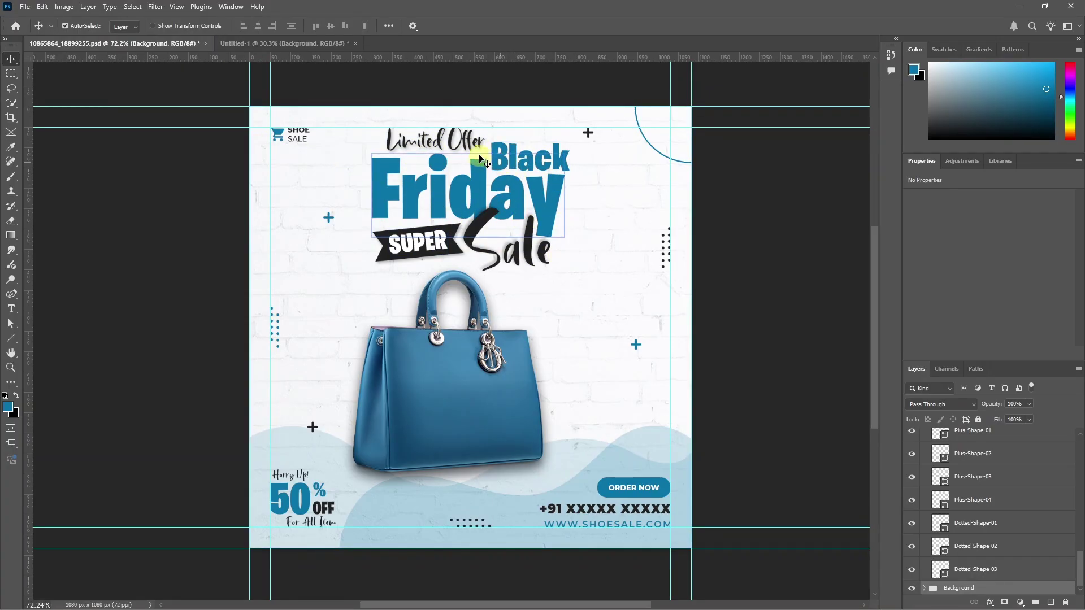
# - Select the poster's Text group of headline words, collapse it and toggle its visibility
pyautogui.click(443, 148)
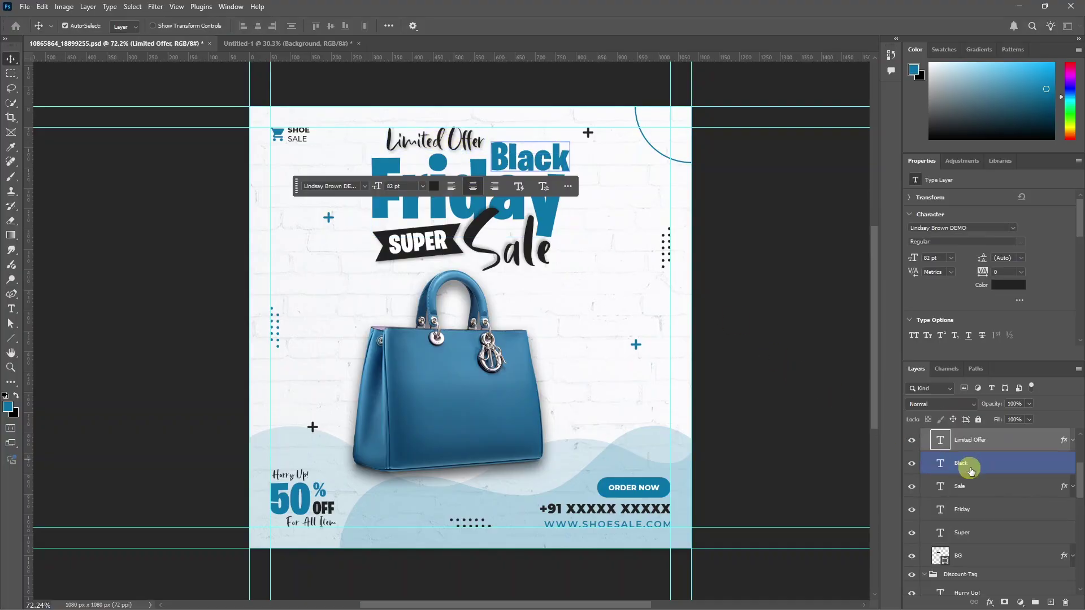
pyautogui.click(1021, 494)
pyautogui.scroll(-1, 1019, 494)
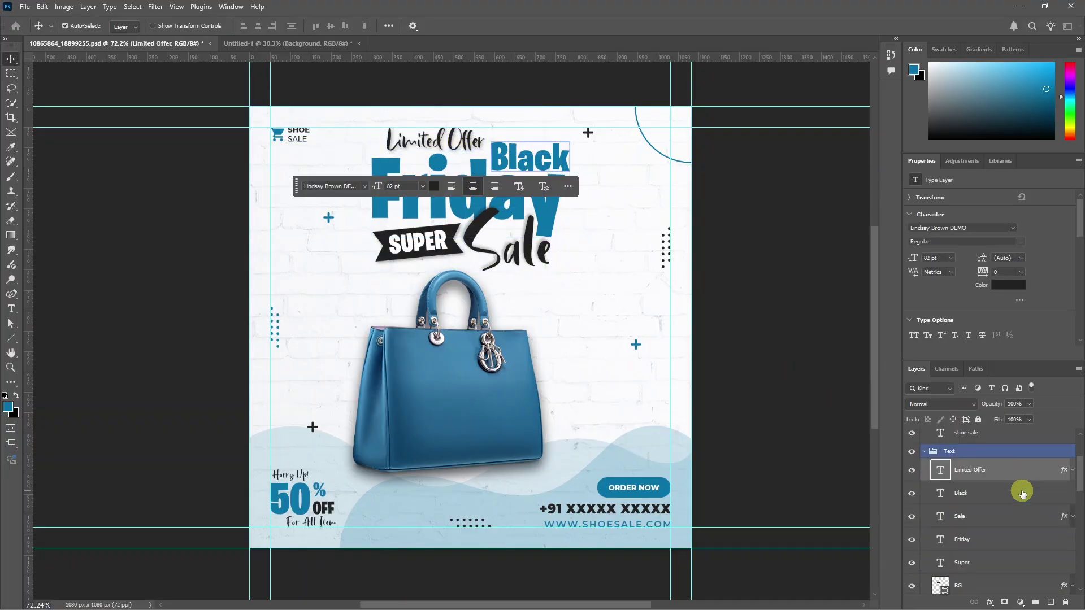
pyautogui.click(945, 490)
pyautogui.click(919, 452)
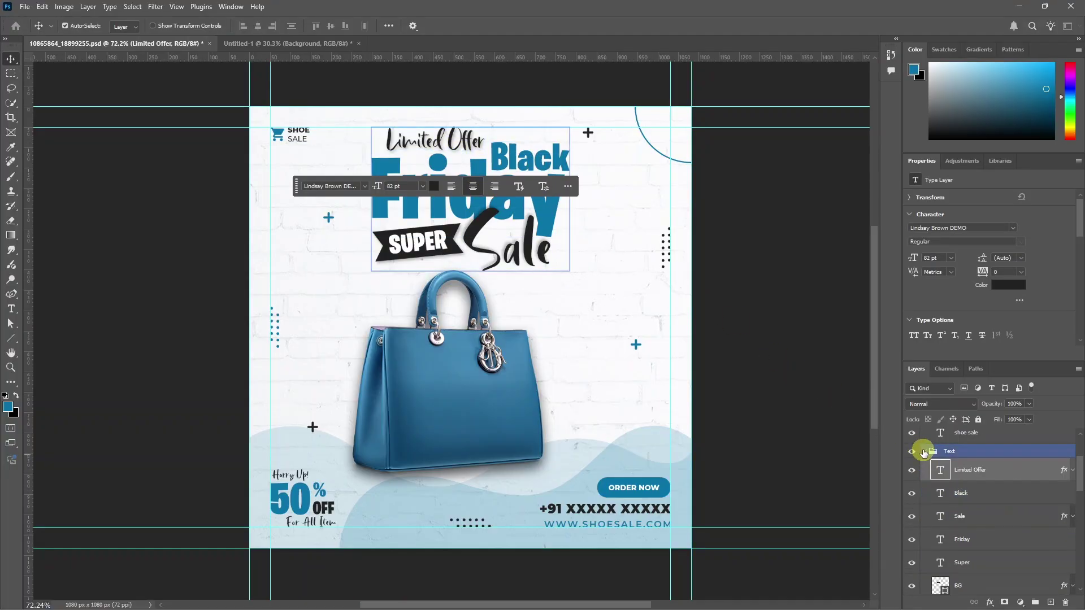
pyautogui.click(924, 451)
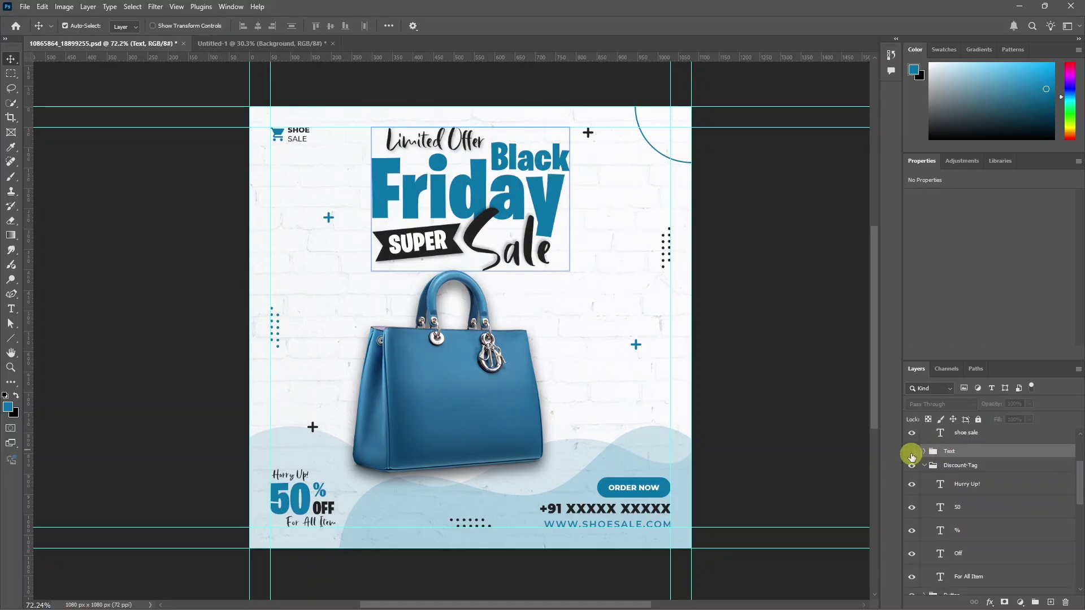
pyautogui.click(912, 452)
pyautogui.click(911, 452)
pyautogui.click(911, 452)
pyautogui.click(912, 452)
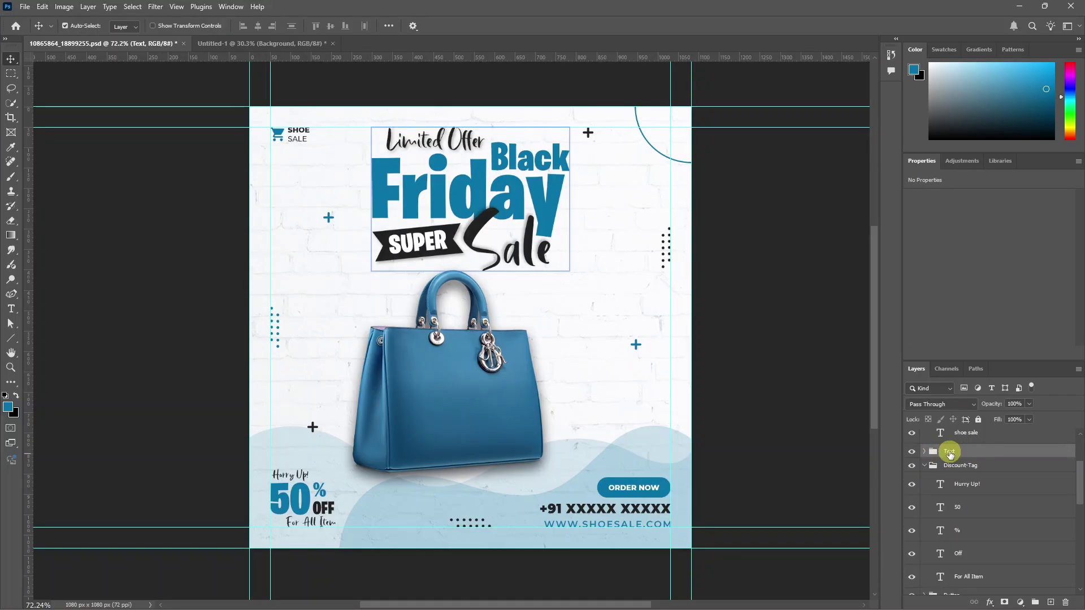
pyautogui.press('ctrl')
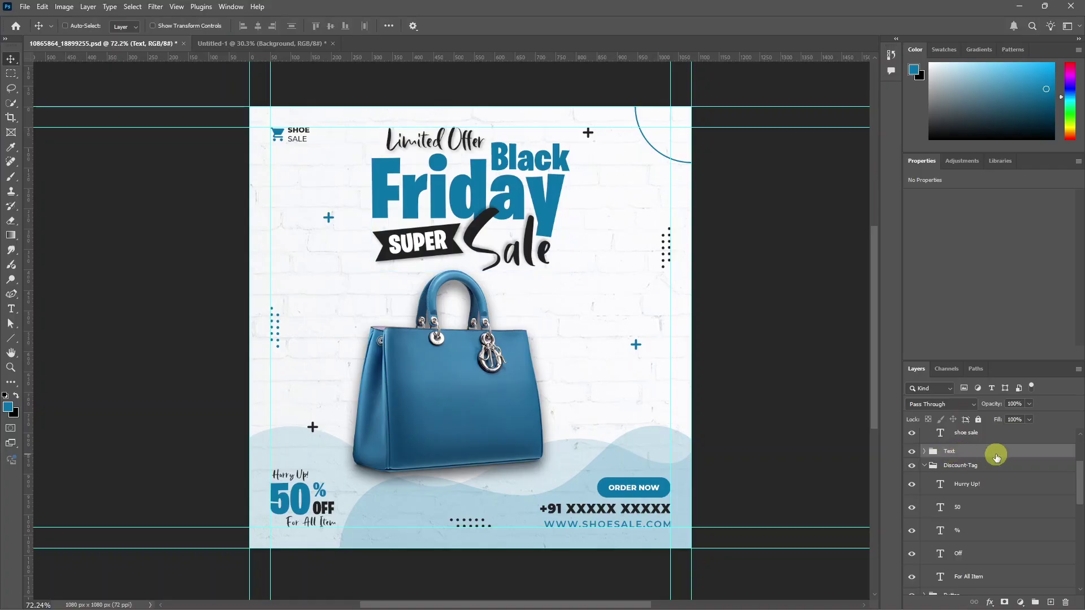
# - Drop the Text group onto Untitled-1, scale it to about 238% and align it to the left guide
pyautogui.click(253, 45)
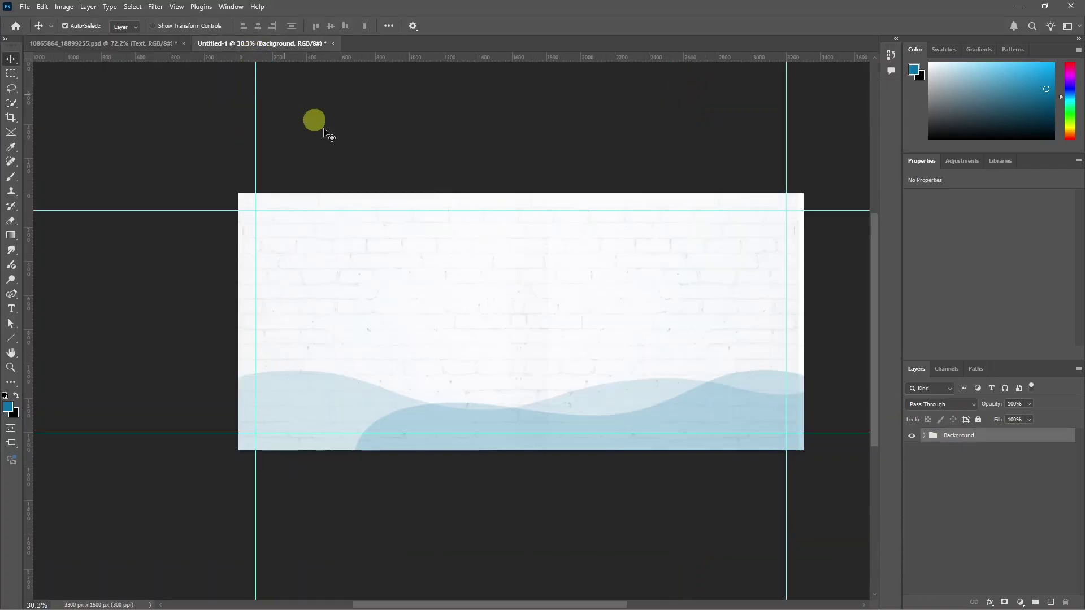
pyautogui.moveTo(324, 129); pyautogui.dragTo(413, 244)
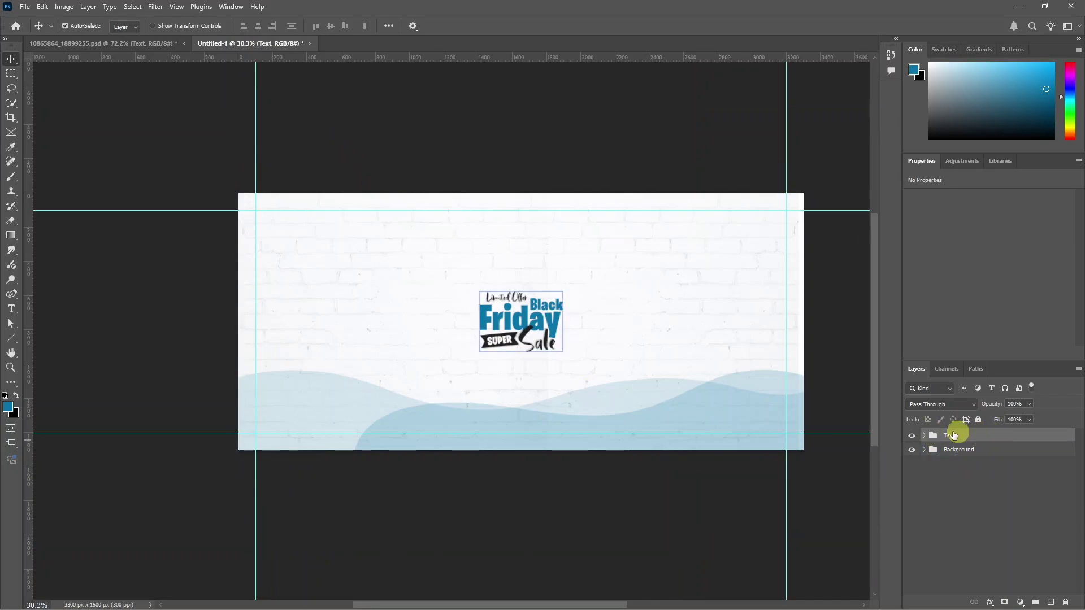
pyautogui.press('ctrl')
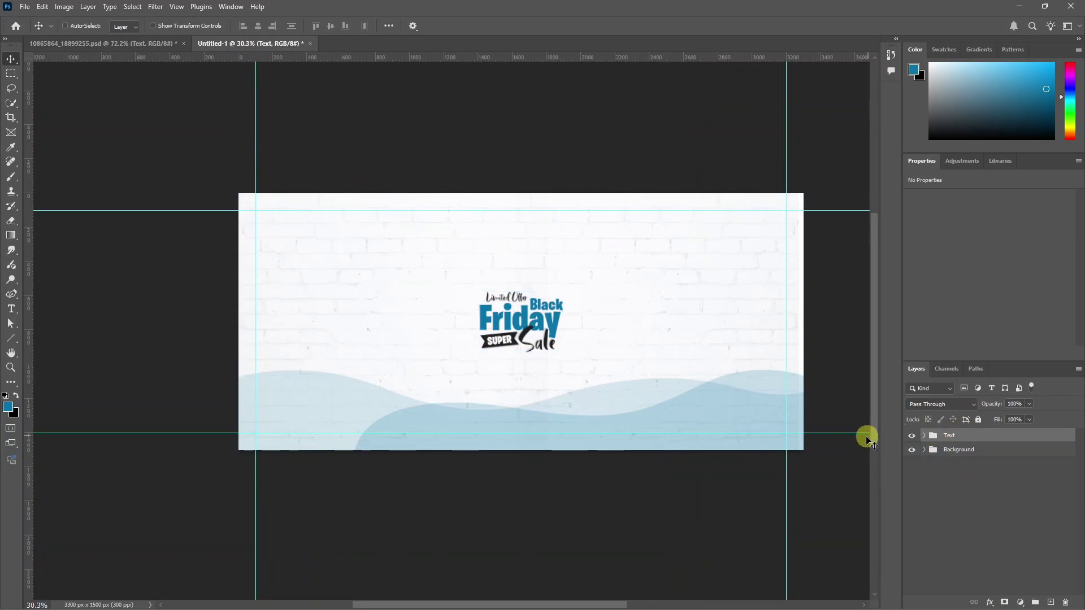
pyautogui.hotkey('ctrl', 't')
pyautogui.moveTo(480, 294); pyautogui.dragTo(385, 224)
pyautogui.moveTo(417, 287); pyautogui.dragTo(298, 286)
pyautogui.moveTo(433, 338); pyautogui.dragTo(453, 359)
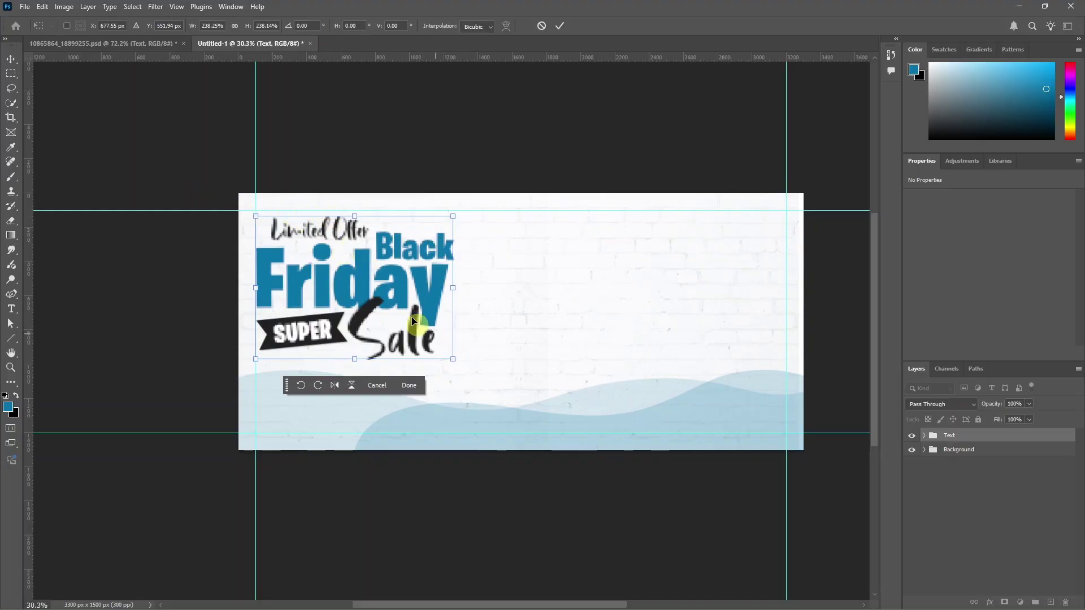
pyautogui.press('Return')
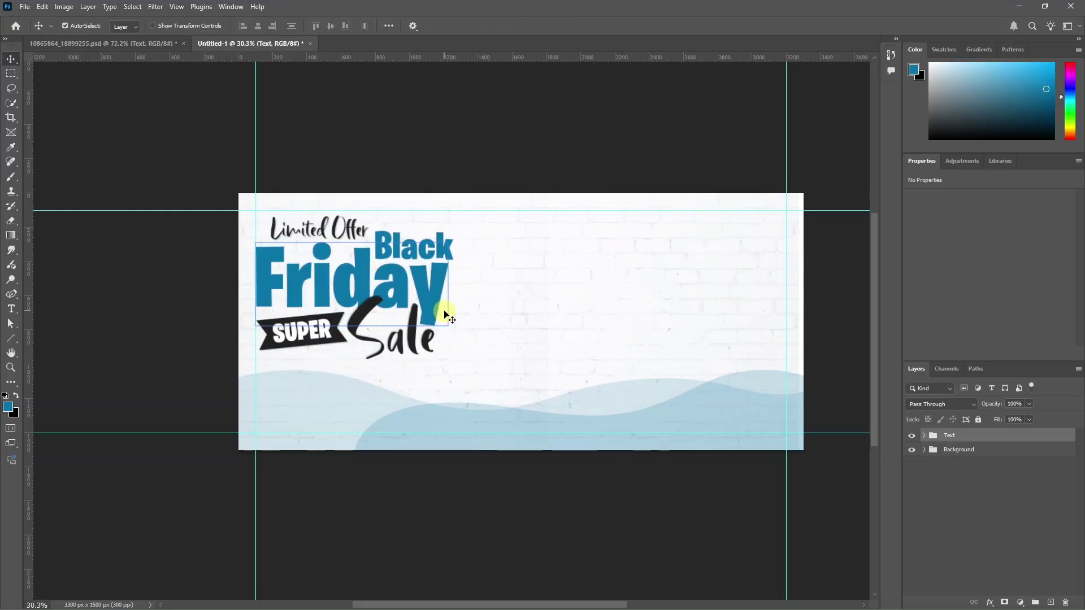
pyautogui.click(138, 44)
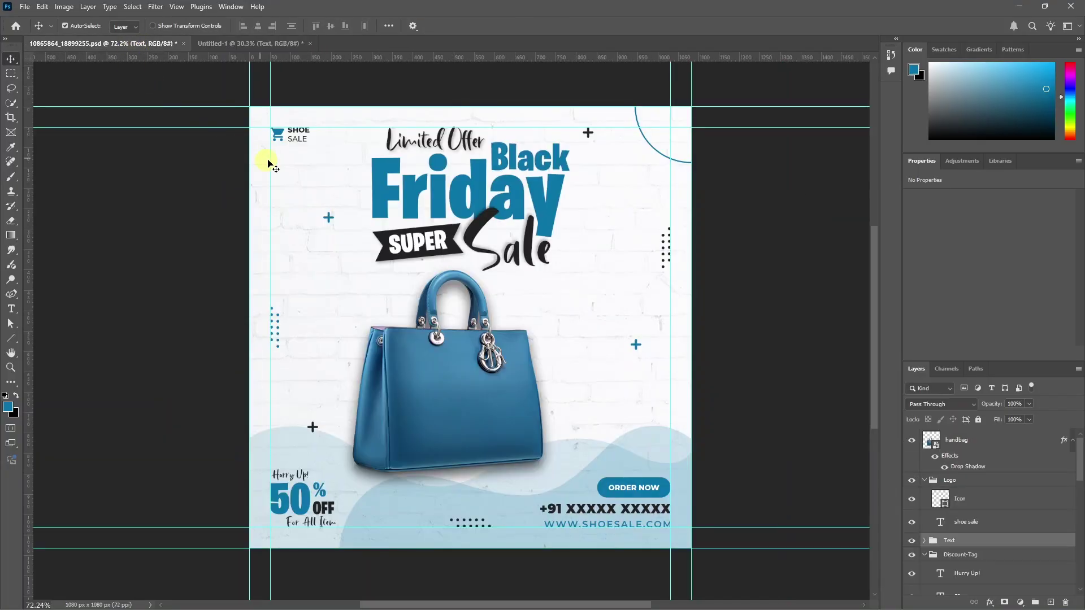
# - Select the SHOE SALE Logo group on the square ad and drag it onto the wide banner
pyautogui.click(290, 139)
pyautogui.keyDown('shift'); pyautogui.click(277, 134); pyautogui.keyUp('shift')
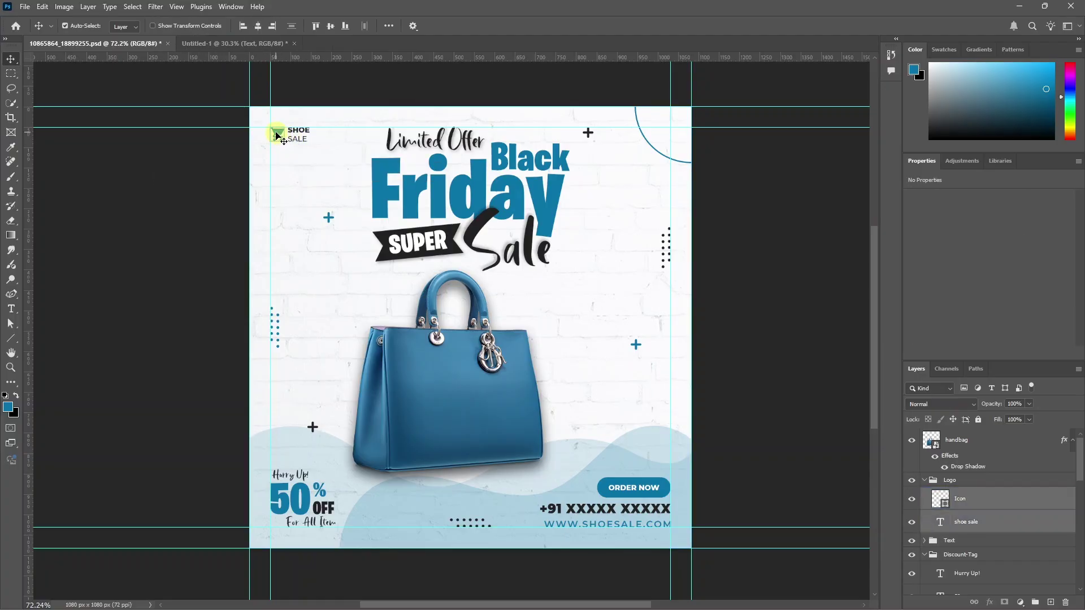
pyautogui.click(977, 482)
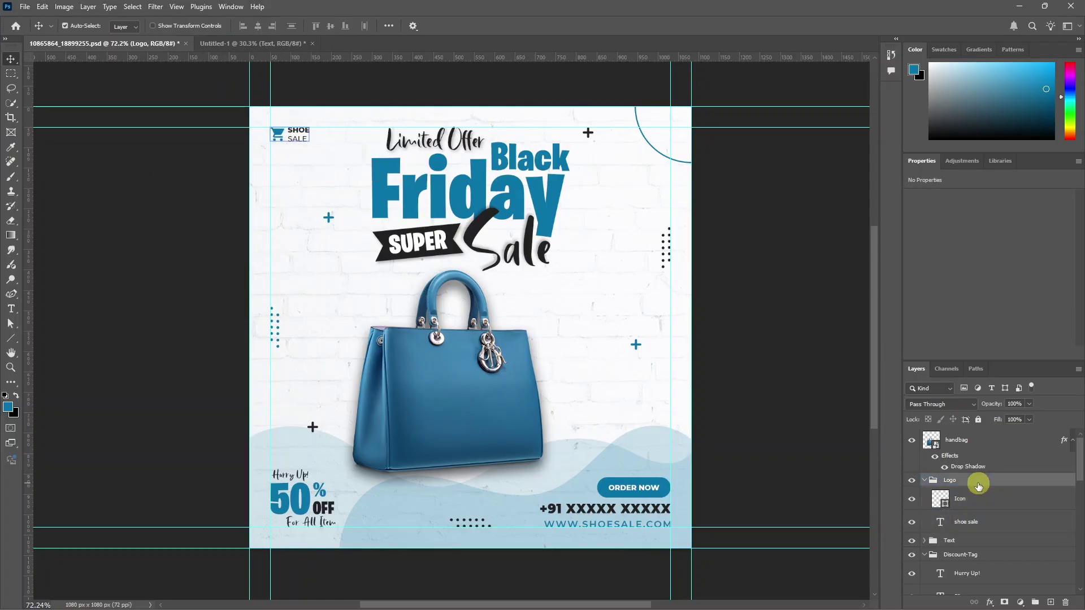
pyautogui.moveTo(978, 486); pyautogui.dragTo(377, 278)
# - Enlarge the cart logo and place it in the banner's bottom-left corner beneath the heading
pyautogui.press('ctrl')
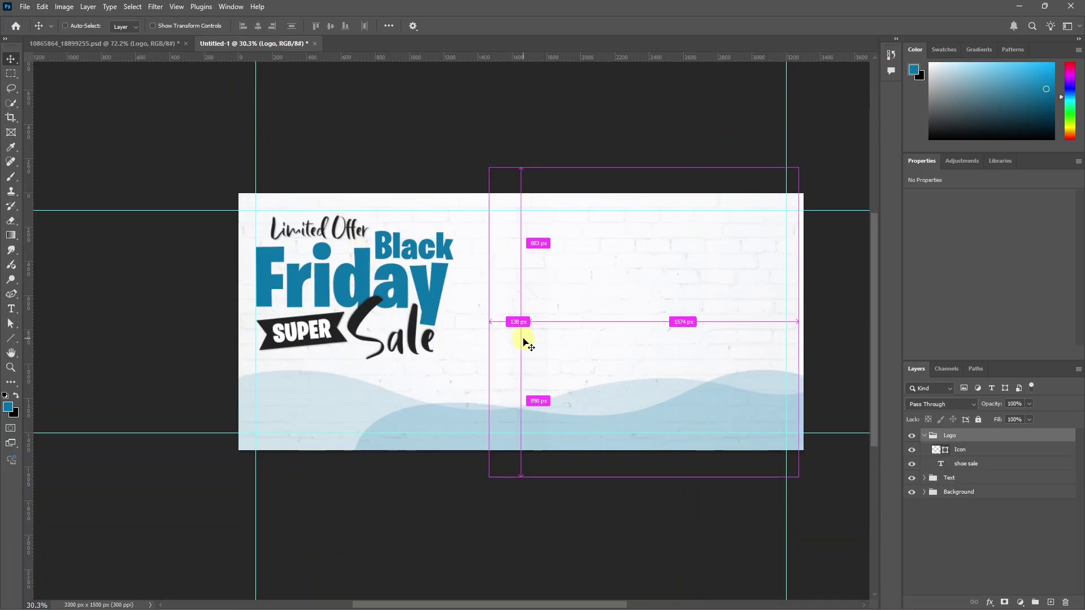
pyautogui.hotkey('ctrl', 't')
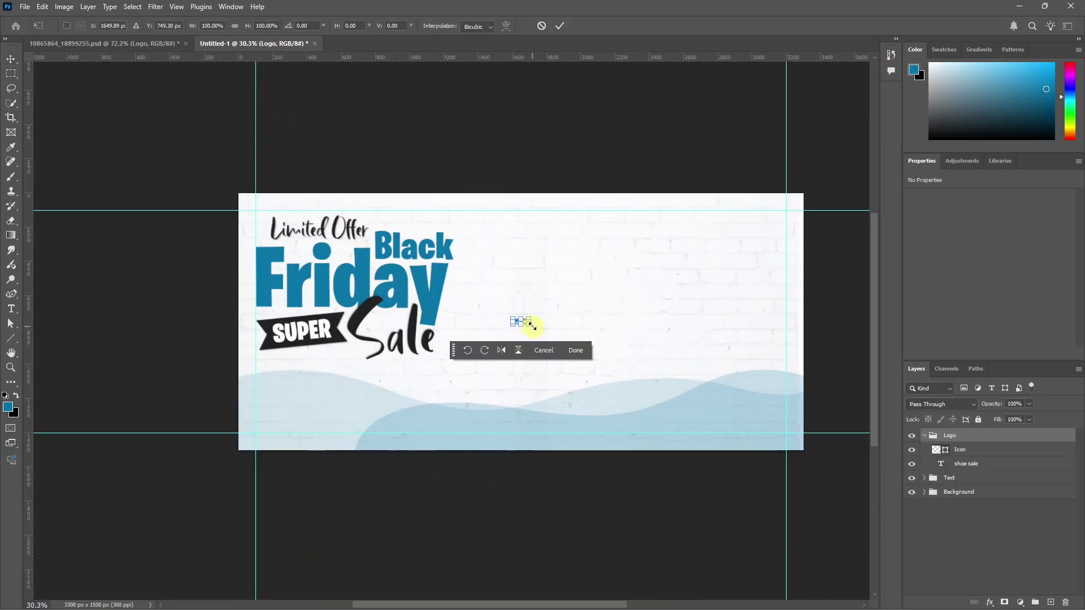
pyautogui.moveTo(532, 326); pyautogui.dragTo(320, 408)
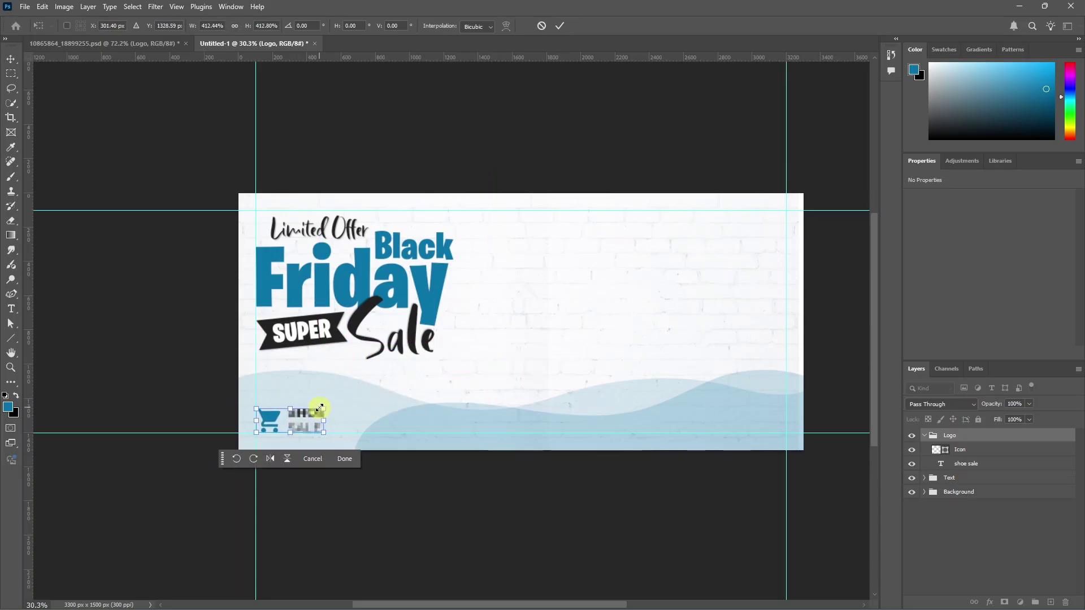
pyautogui.press('Return')
pyautogui.scroll(3, 283, 448)
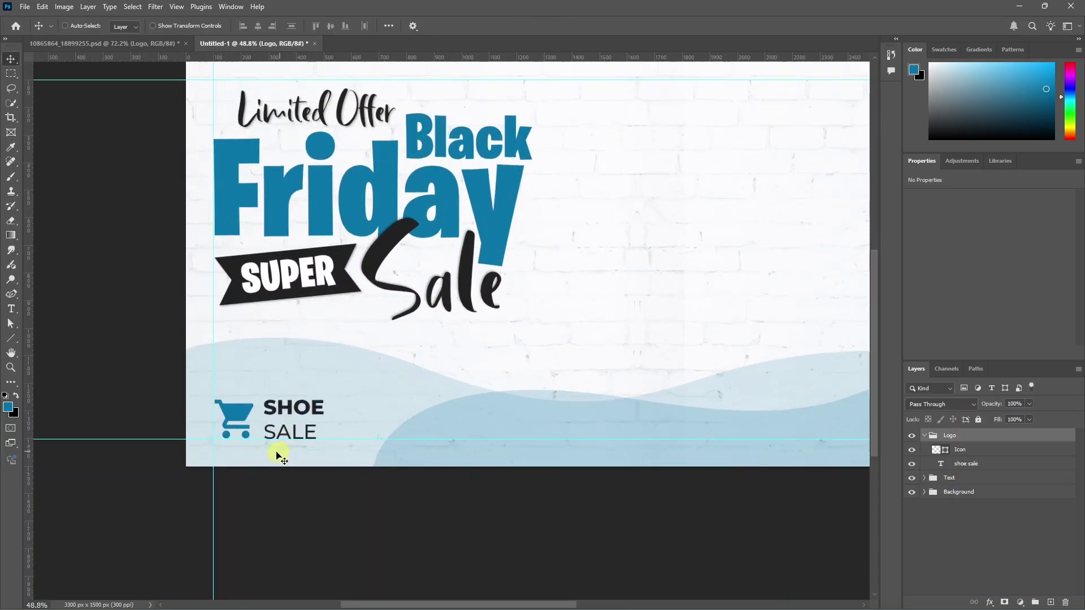
# - Scale the Limited Offer script line to about 117% (roughly 54.82 pt) above the Black Friday heading
pyautogui.scroll(-2, 357, 439)
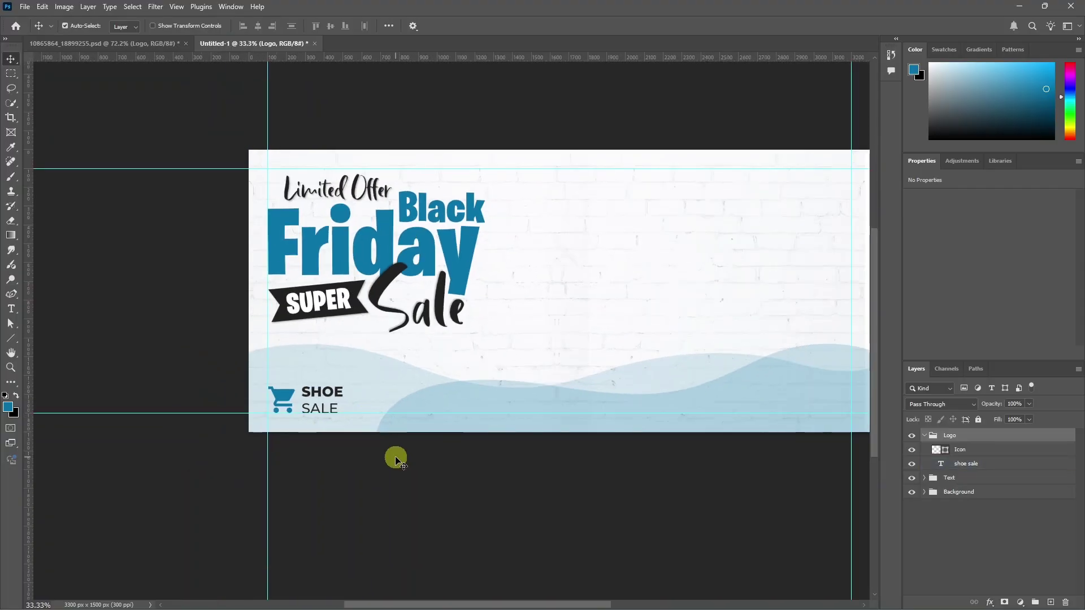
pyautogui.click(318, 193)
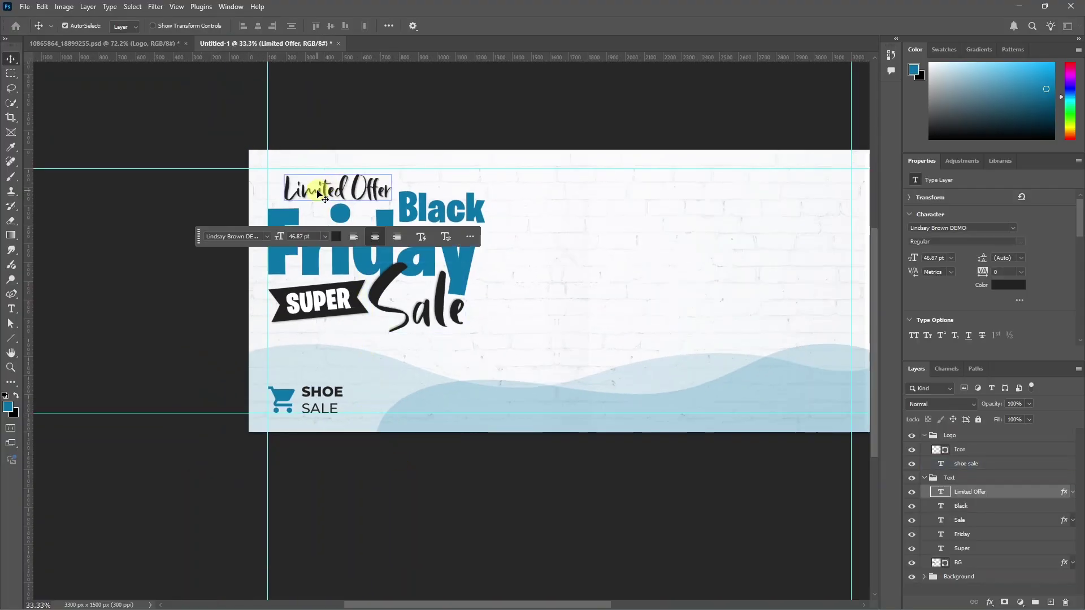
pyautogui.moveTo(317, 193); pyautogui.dragTo(314, 198)
pyautogui.hotkey('ctrl', 't')
pyautogui.scroll(3, 298, 184)
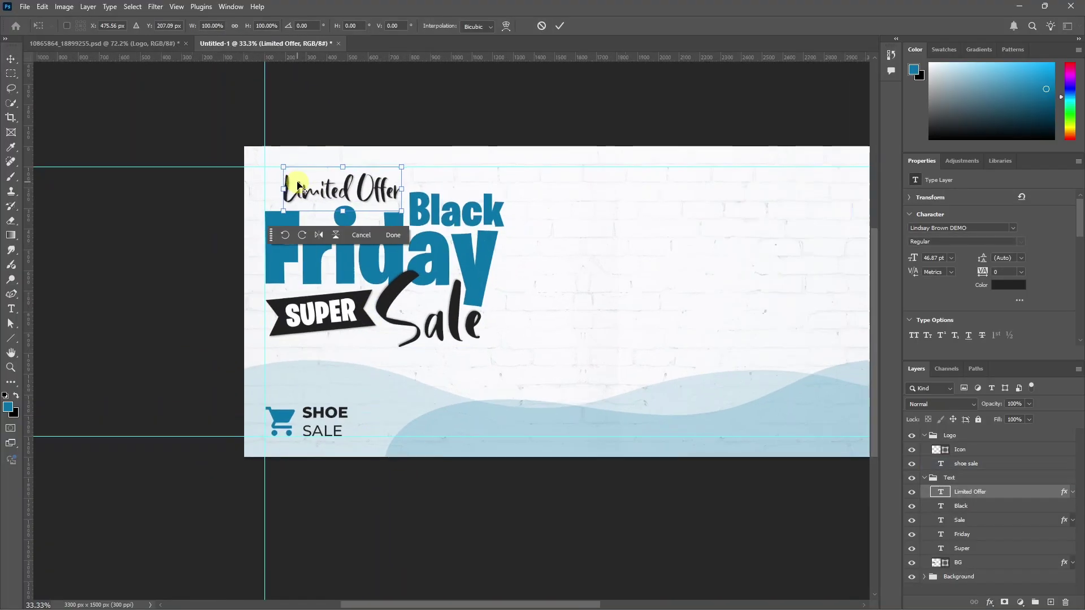
pyautogui.moveTo(275, 158); pyautogui.dragTo(245, 146)
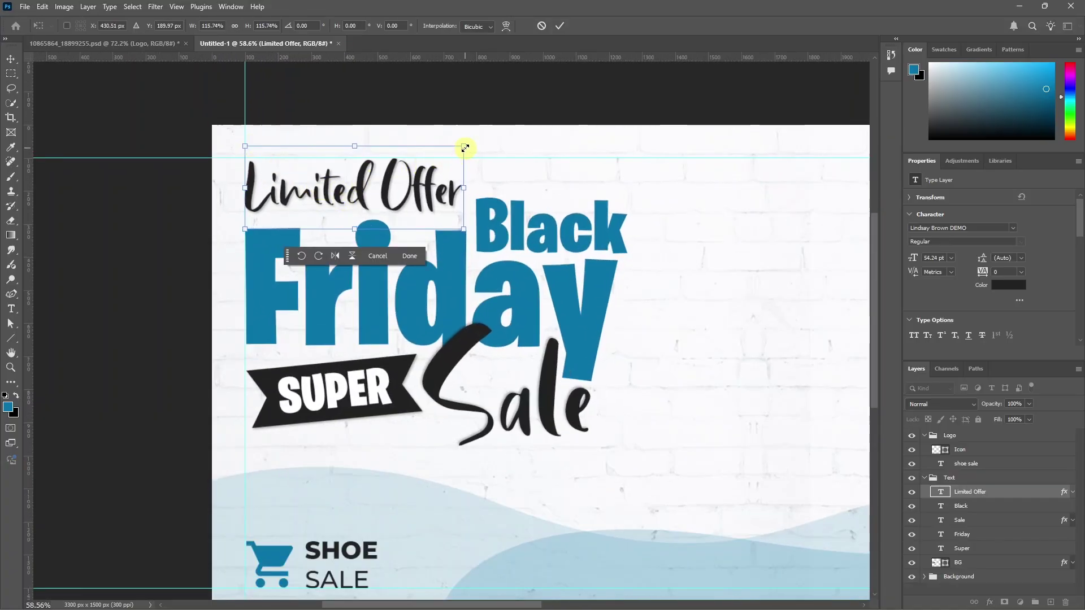
pyautogui.moveTo(464, 147); pyautogui.dragTo(468, 146)
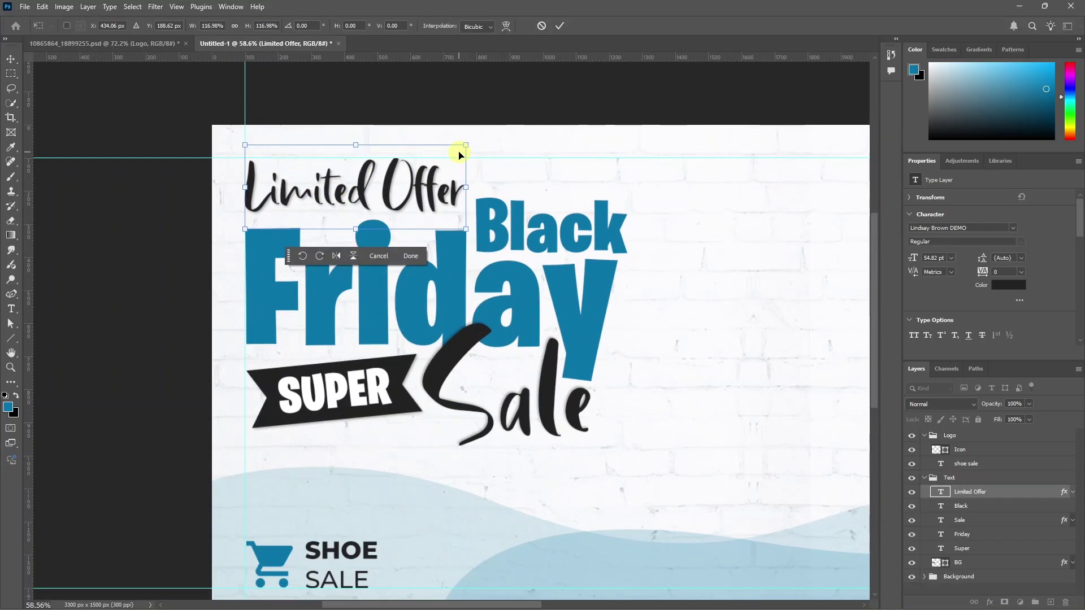
pyautogui.press('Return')
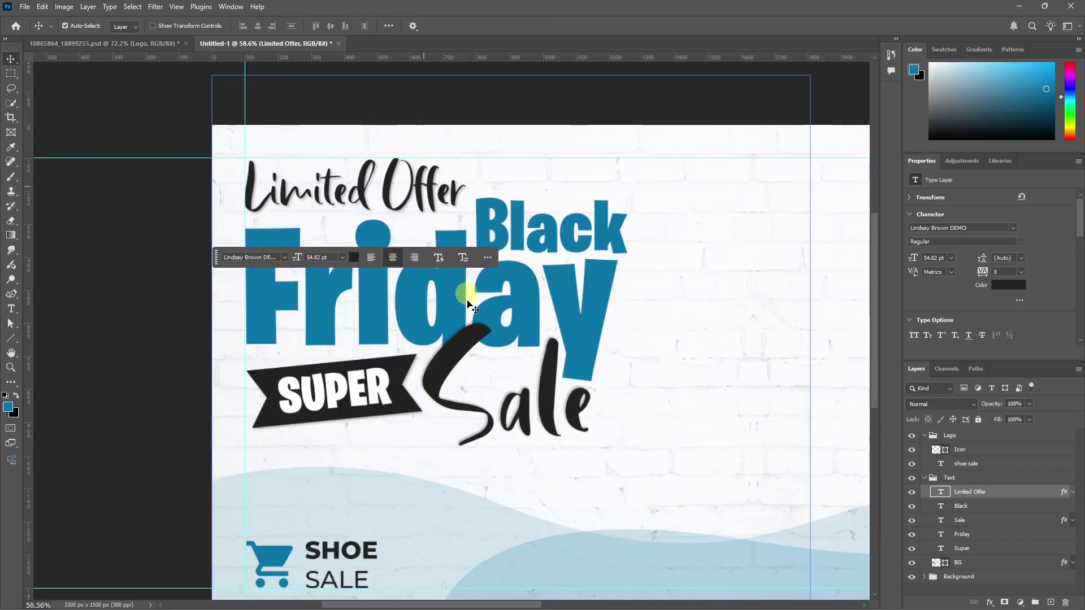
# - Copy the blue handbag from the square flyer onto the wide banner
pyautogui.scroll(-3, 424, 243)
pyautogui.click(151, 48)
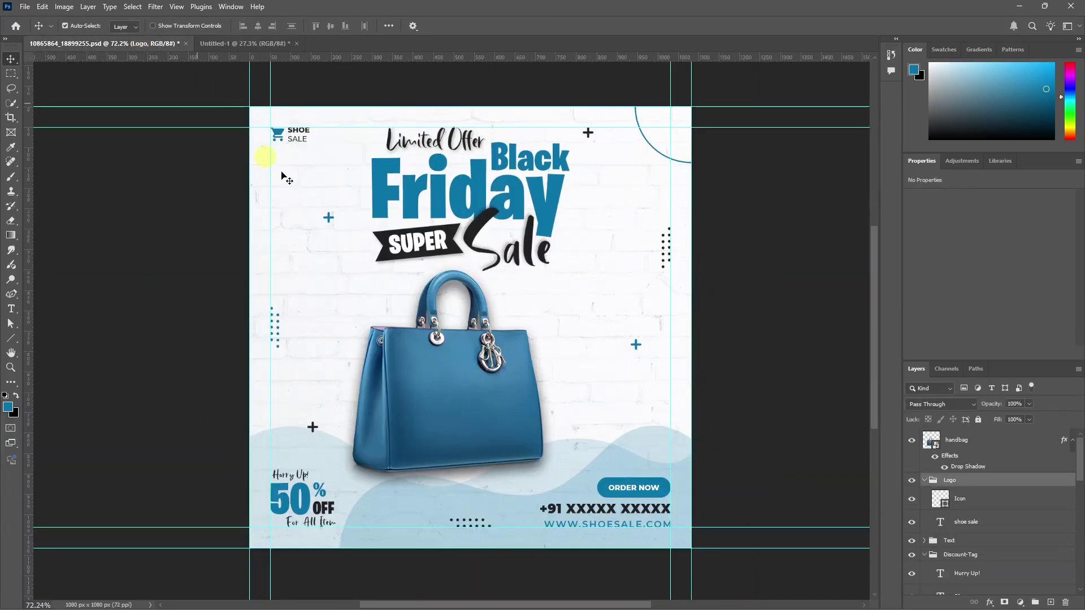
pyautogui.click(450, 399)
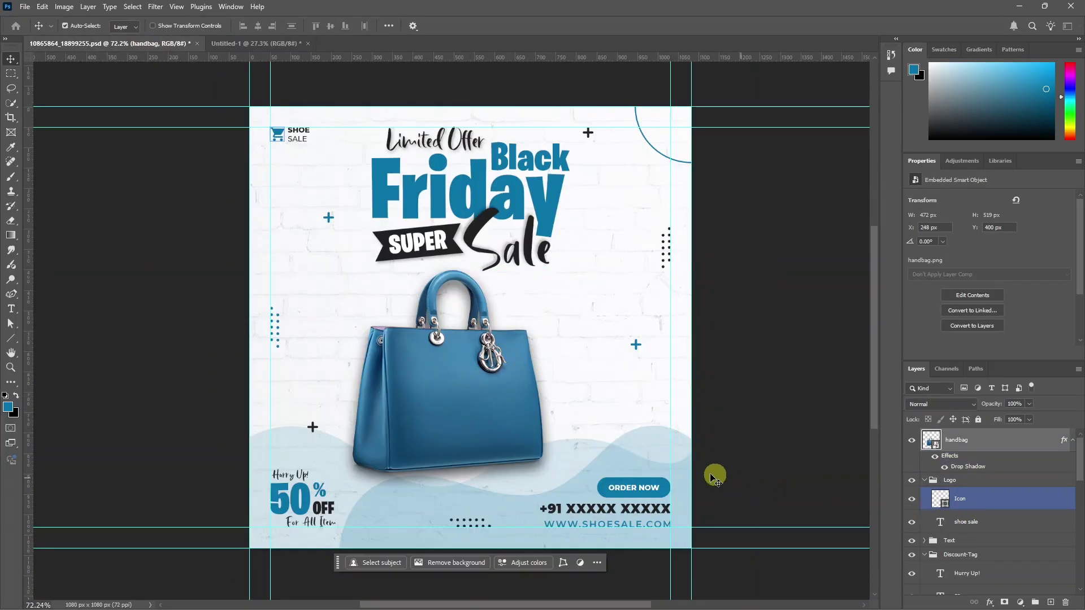
pyautogui.press('ctrl')
pyautogui.moveTo(403, 396); pyautogui.dragTo(534, 418)
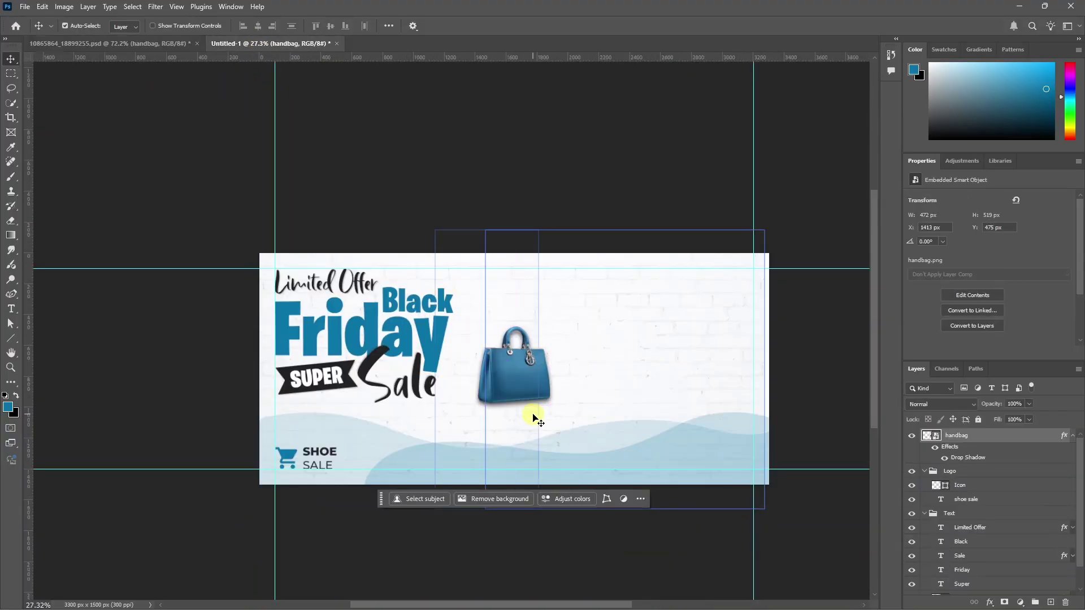
# - Scale the handbag to about 44.74% and centre it beside the Black Friday heading
pyautogui.hotkey('ctrl', 't')
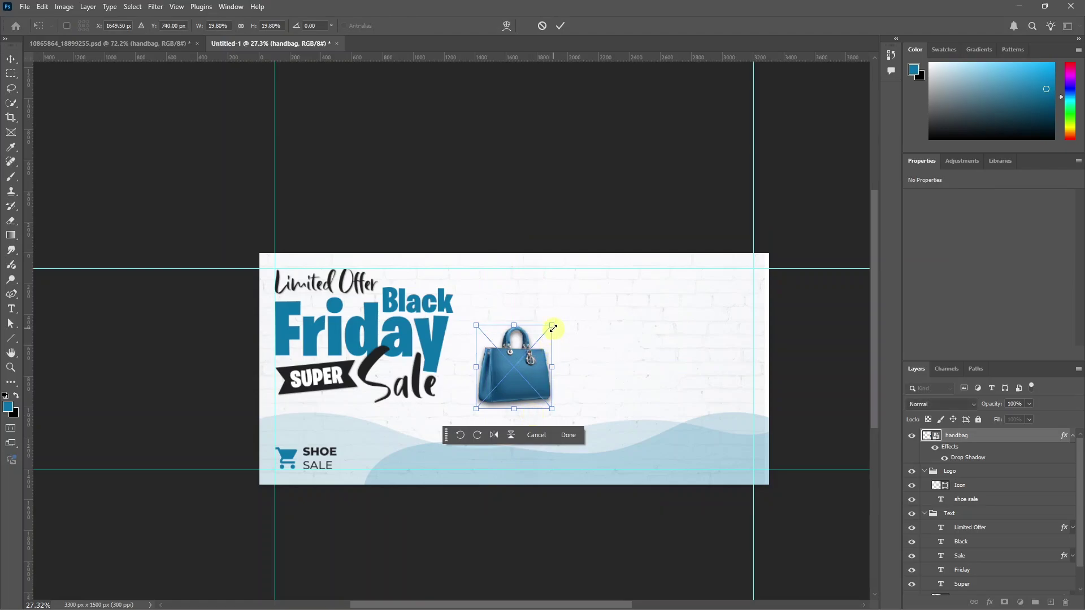
pyautogui.moveTo(552, 328); pyautogui.dragTo(624, 246)
pyautogui.moveTo(558, 372); pyautogui.dragTo(542, 400)
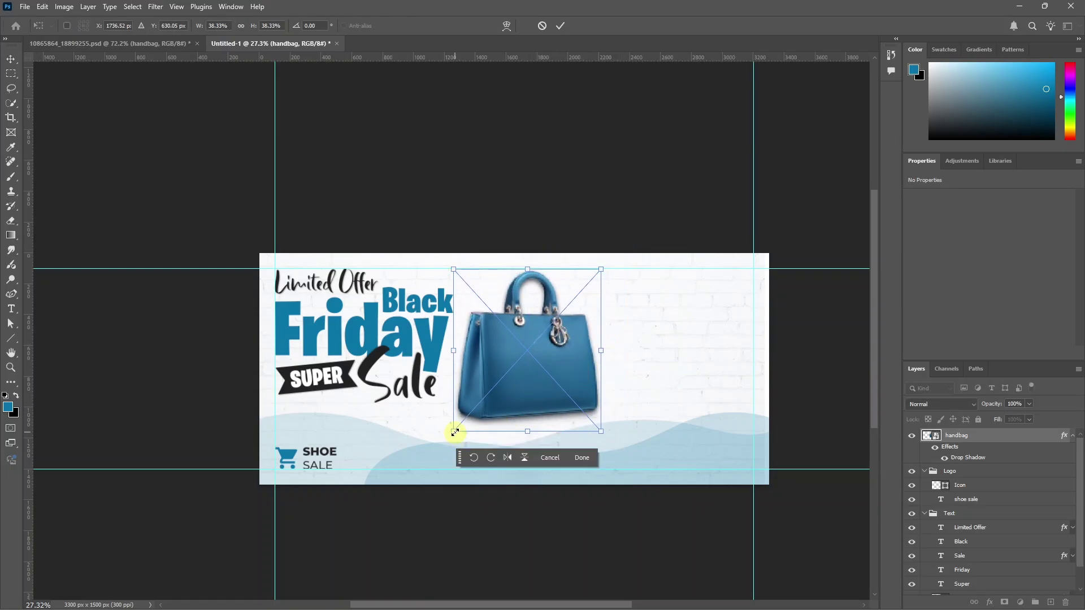
pyautogui.moveTo(455, 433); pyautogui.dragTo(435, 452)
pyautogui.moveTo(523, 432); pyautogui.dragTo(546, 432)
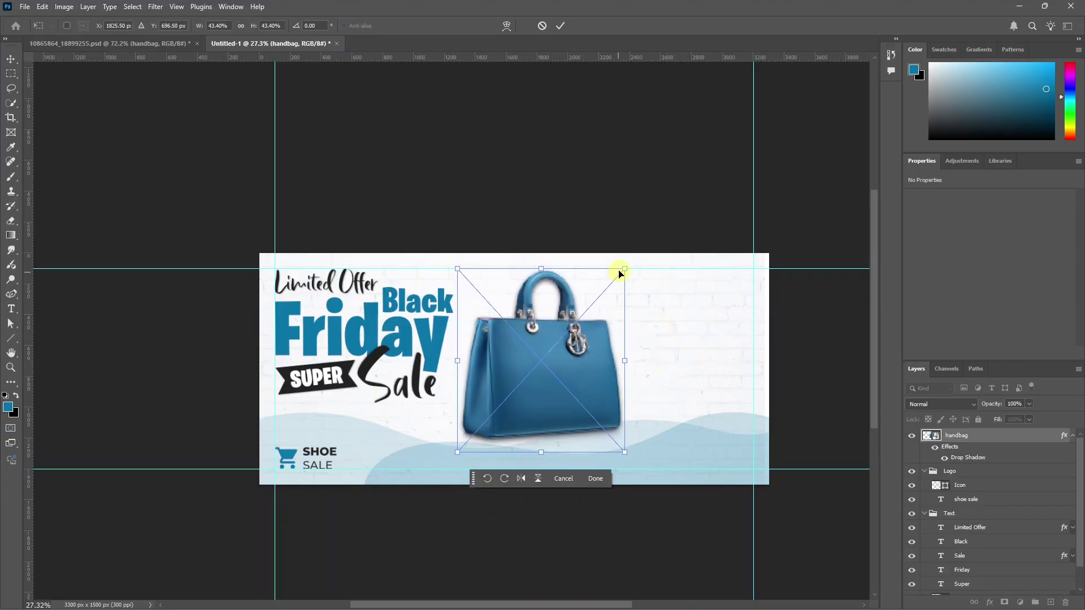
pyautogui.moveTo(624, 269); pyautogui.dragTo(624, 270)
pyautogui.moveTo(456, 452); pyautogui.dragTo(452, 458)
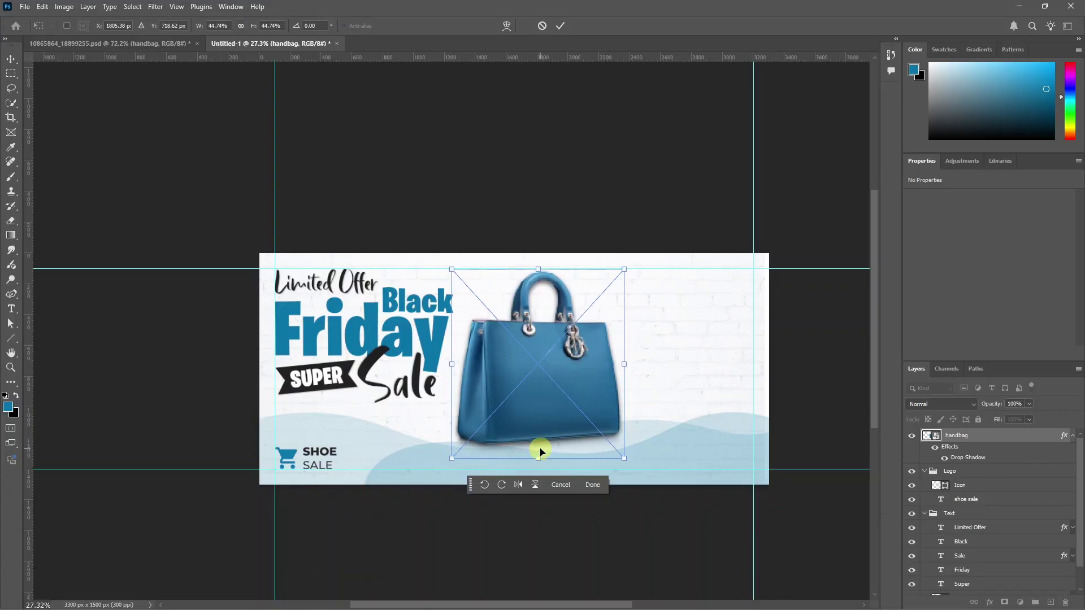
pyautogui.press('Return')
# - Check the handbag's Drop Shadow settings, then select the Discount-Tag group on the square ad
pyautogui.click(557, 431)
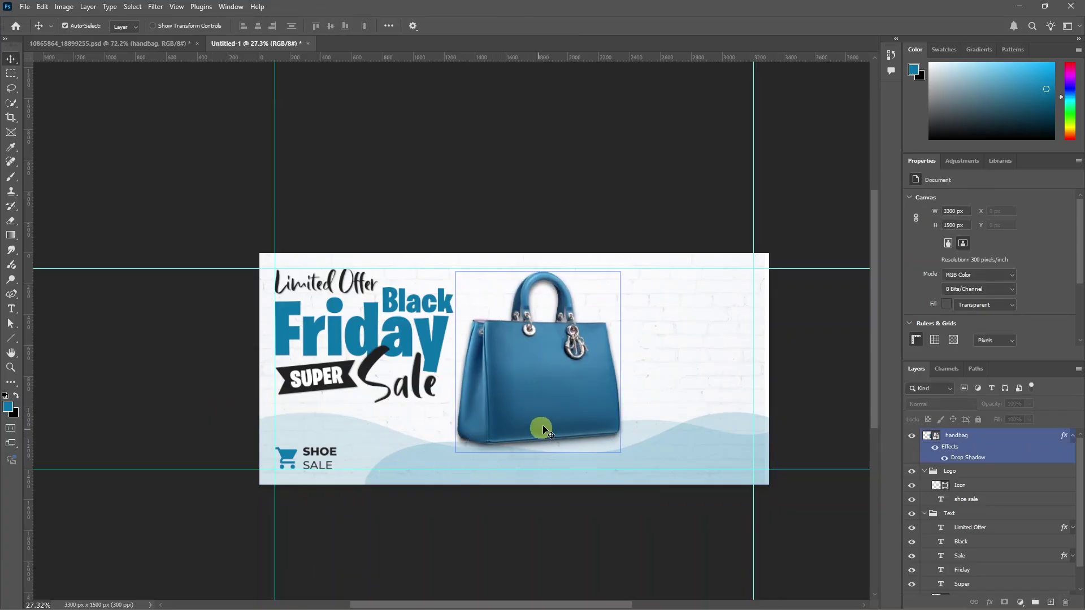
pyautogui.doubleClick(968, 457)
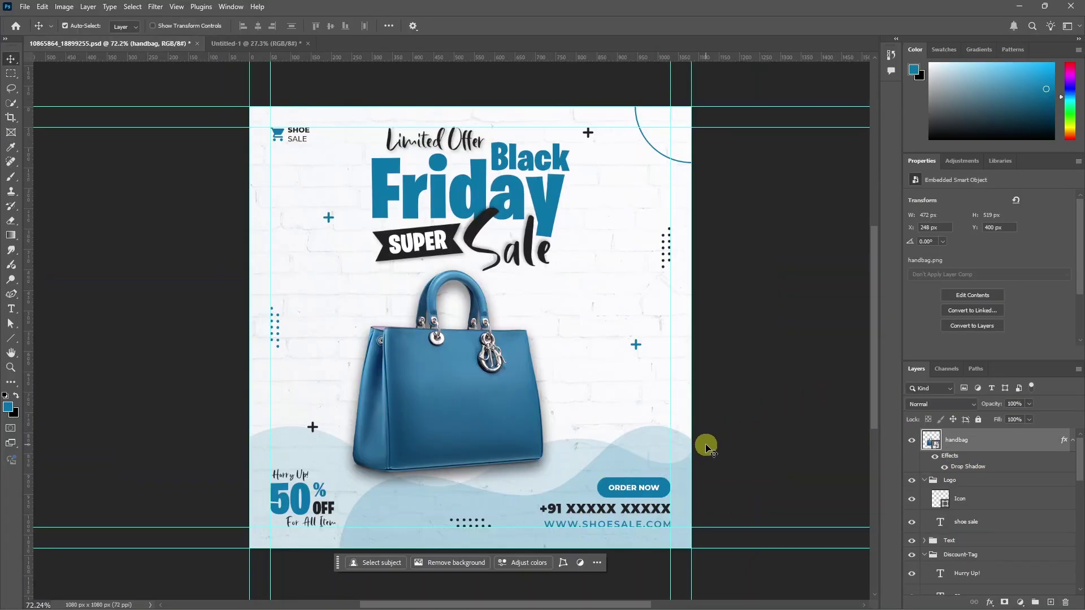
pyautogui.scroll(4, 289, 505)
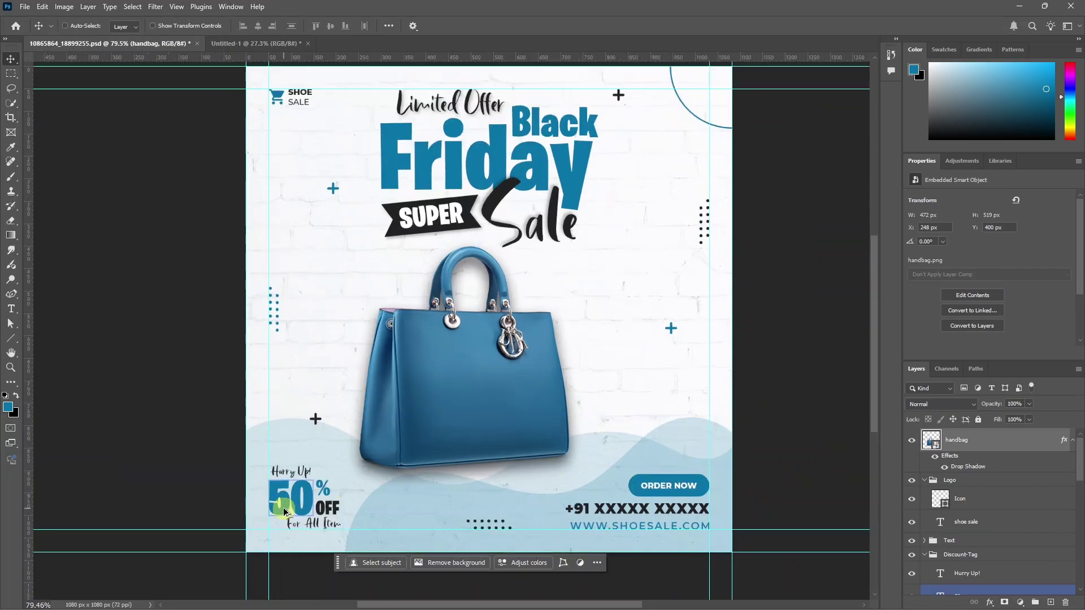
pyautogui.click(295, 507)
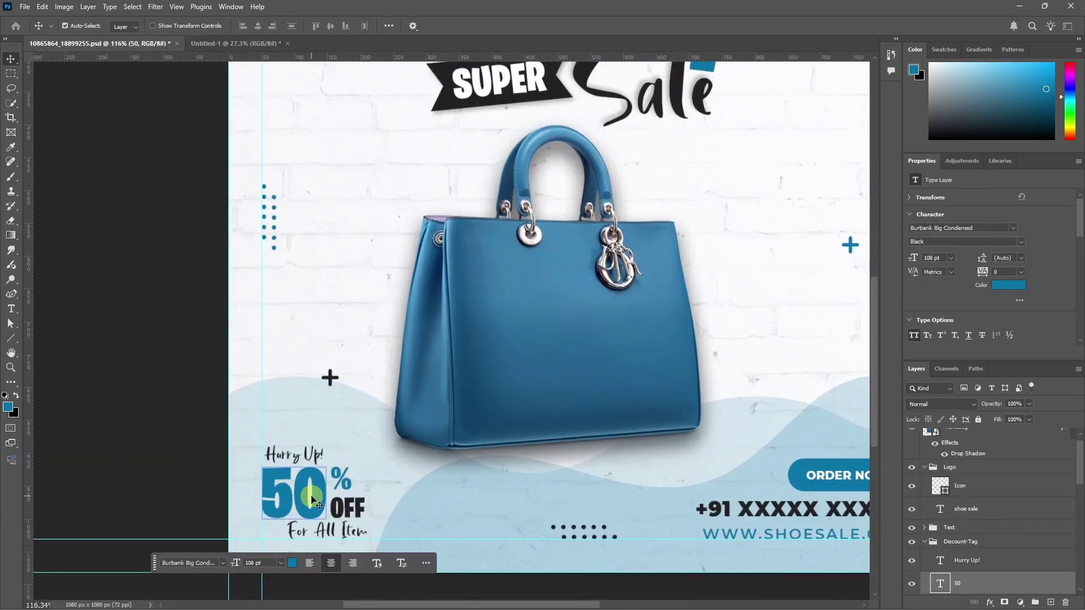
pyautogui.scroll(-2, 975, 559)
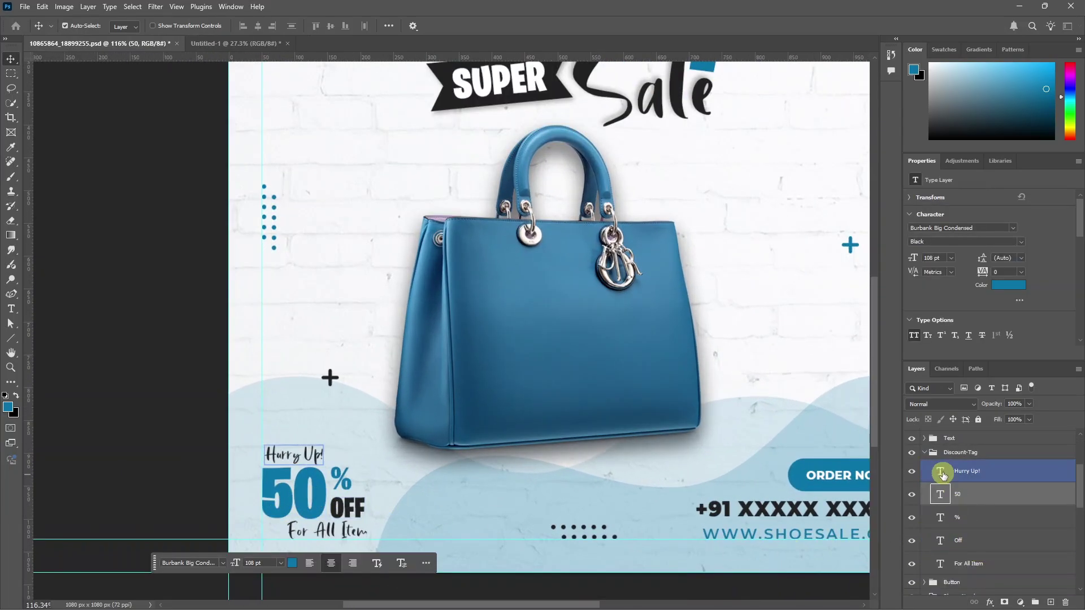
pyautogui.click(954, 452)
pyautogui.click(924, 452)
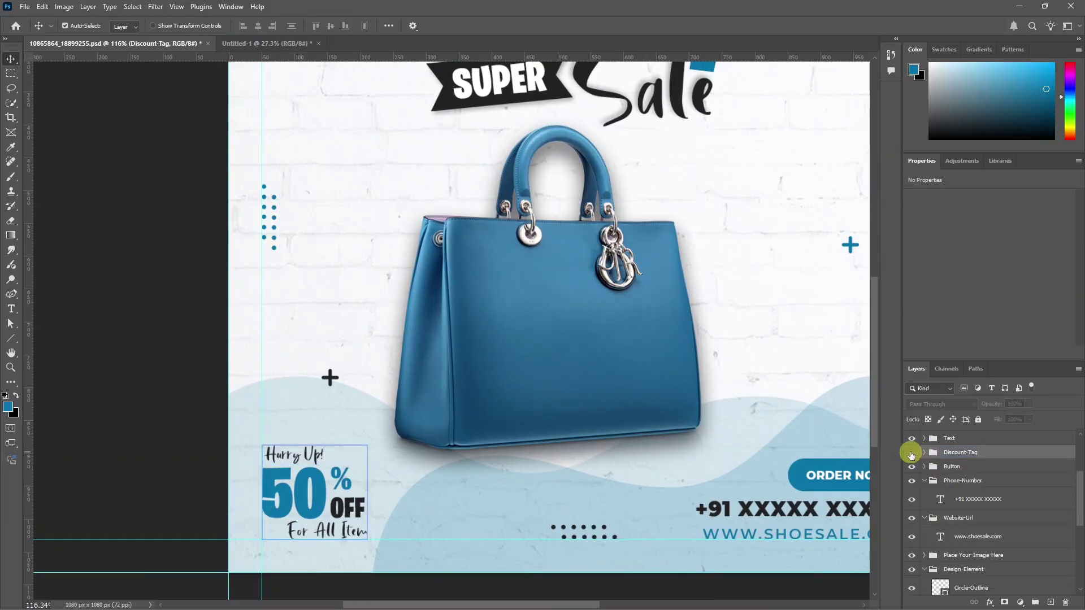
pyautogui.click(331, 495)
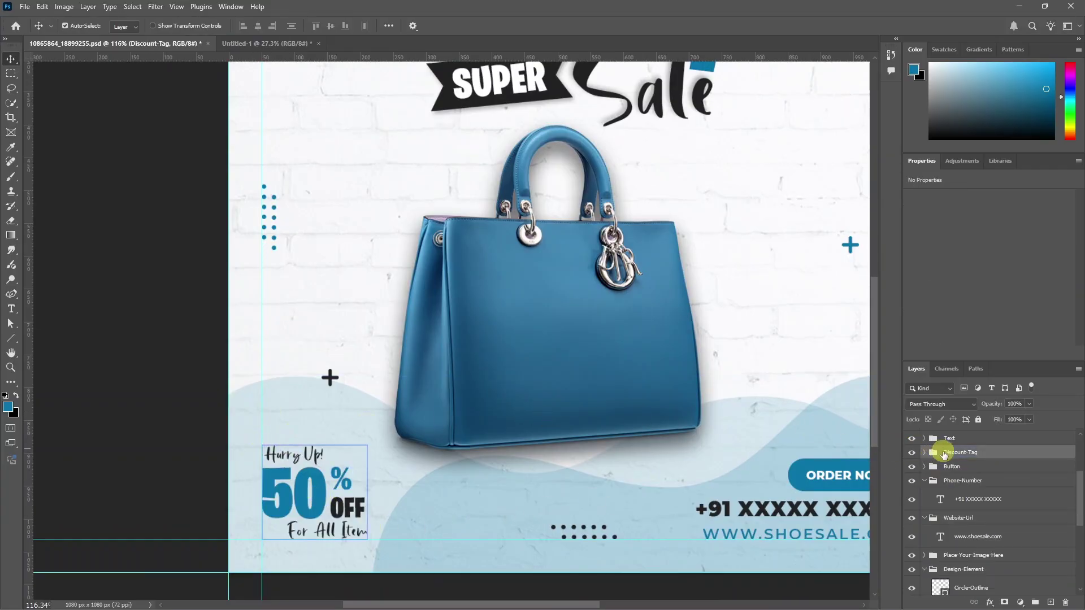
pyautogui.click(964, 455)
# - Copy the Hurry Up! 50% OFF For All Item tag into the banner's right side
pyautogui.moveTo(390, 140); pyautogui.dragTo(755, 283)
pyautogui.hotkey('ctrl', 't')
pyautogui.press('Return')
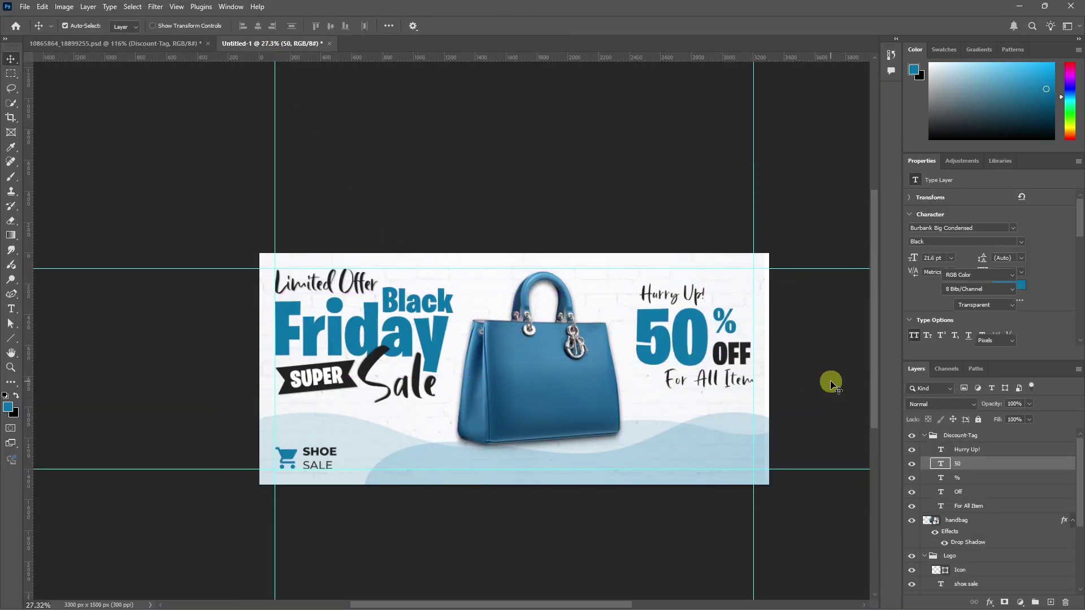
pyautogui.click(923, 468)
# - Slightly rescale the banner's Text group and commit it
pyautogui.hotkey('ctrl', 't')
pyautogui.moveTo(460, 409); pyautogui.dragTo(455, 404)
pyautogui.press('Return')
# - On the square ad, select the Button, Phone-Number and Website-Url groups together
pyautogui.hotkey('ctrl', 'Tab')
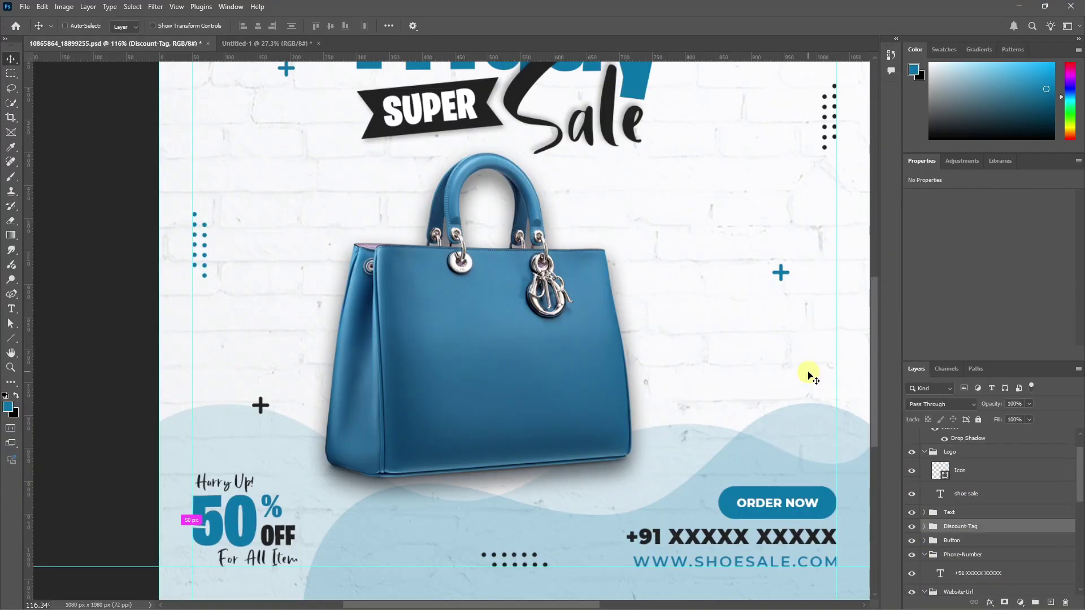
pyautogui.scroll(-1, 763, 495)
pyautogui.click(769, 487)
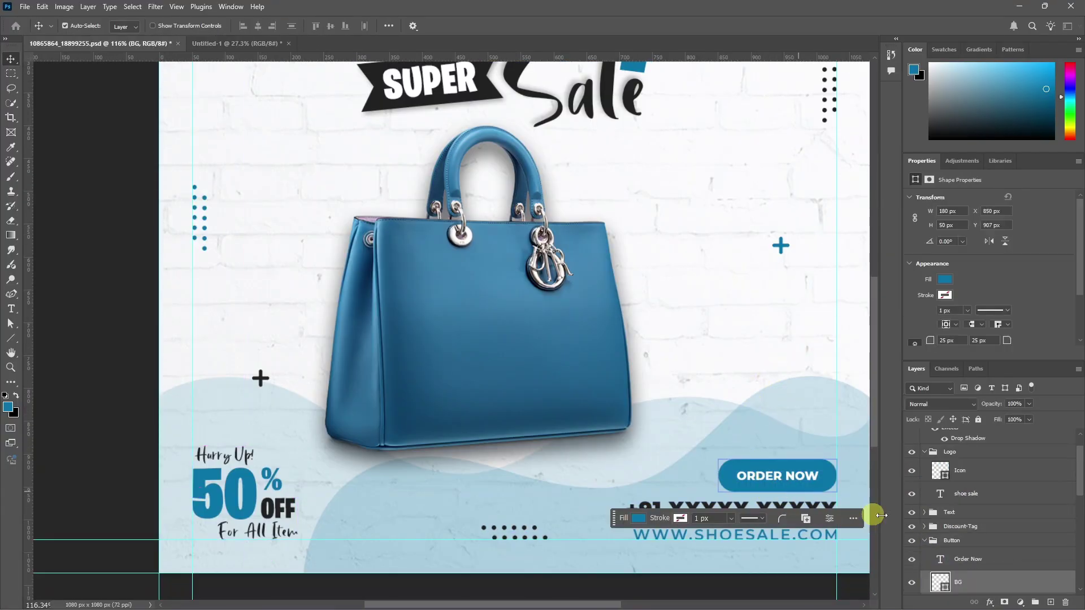
pyautogui.click(911, 540)
pyautogui.click(911, 540)
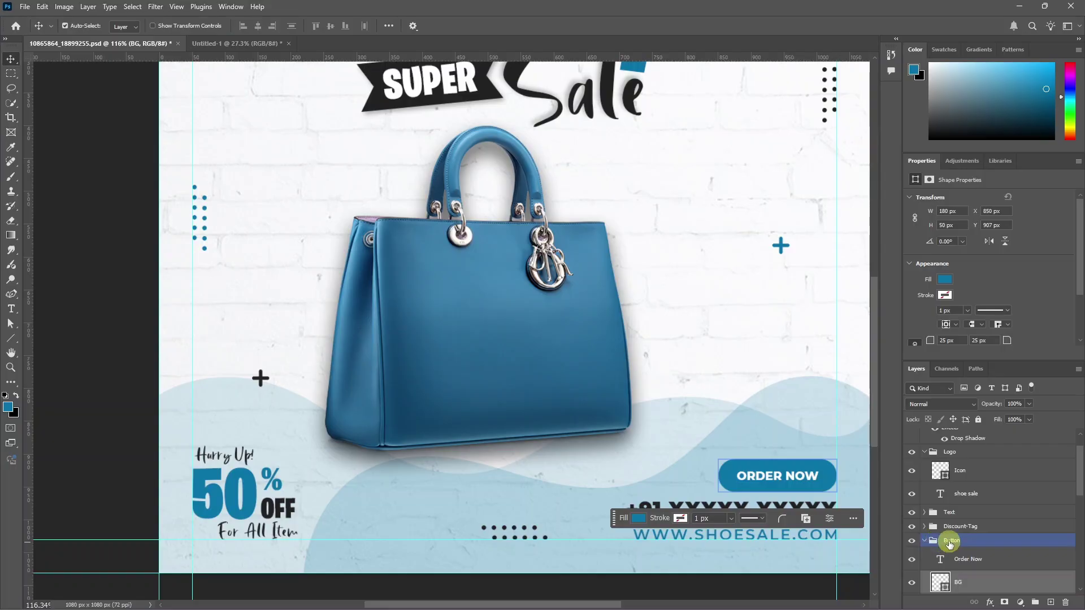
pyautogui.click(951, 541)
pyautogui.click(924, 540)
pyautogui.keyDown('shift'); pyautogui.click(962, 555); pyautogui.keyUp('shift')
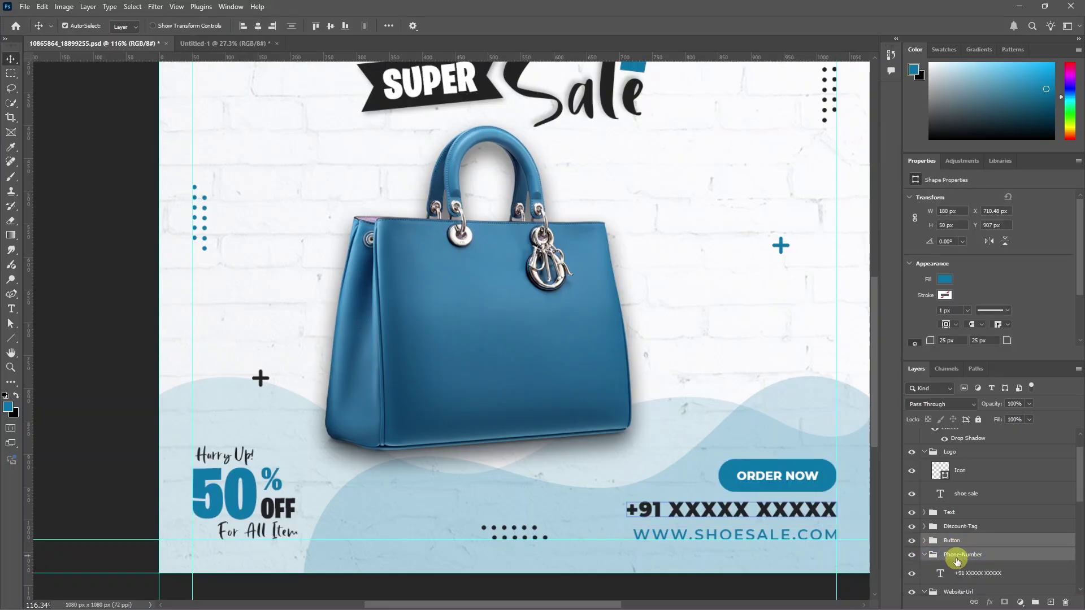
pyautogui.keyDown('shift'); pyautogui.click(977, 573); pyautogui.keyUp('shift')
pyautogui.keyDown('shift'); pyautogui.click(956, 591); pyautogui.keyUp('shift')
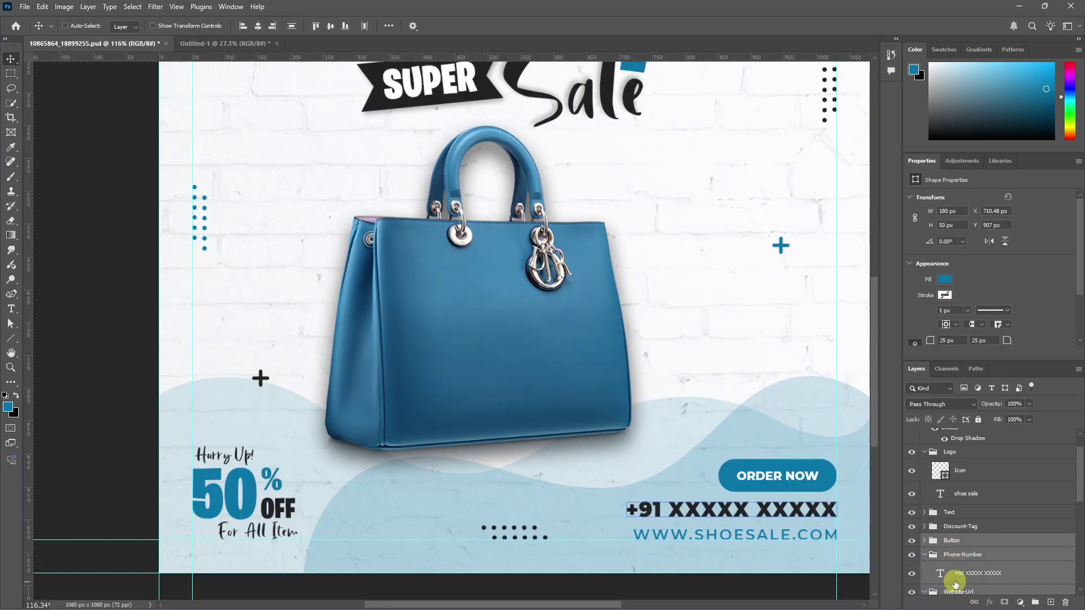
# - Paste them into Untitled-1, scale to about 230% and place them in the lower right
pyautogui.hotkey('ctrl', 'Tab')
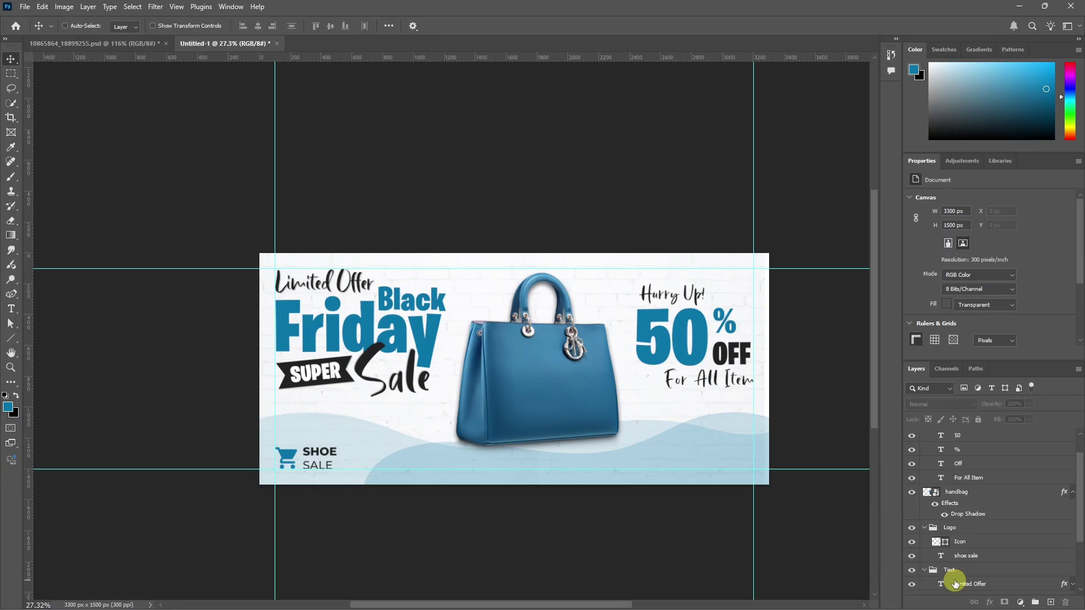
pyautogui.hotkey('ctrl', 'v')
pyautogui.hotkey('ctrl', 't')
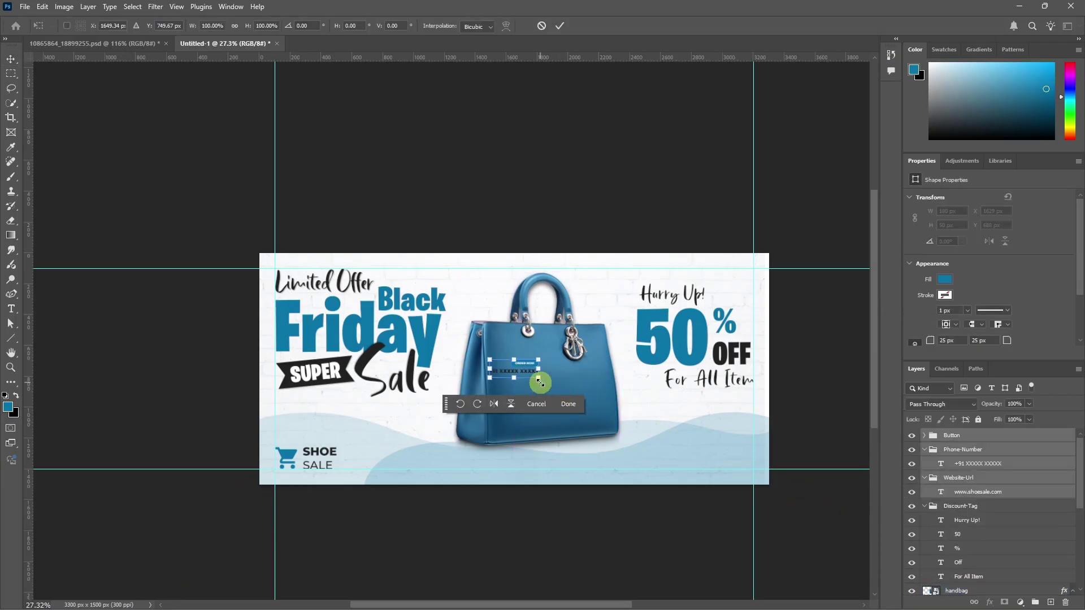
pyautogui.moveTo(534, 381); pyautogui.dragTo(734, 451)
pyautogui.click(816, 404)
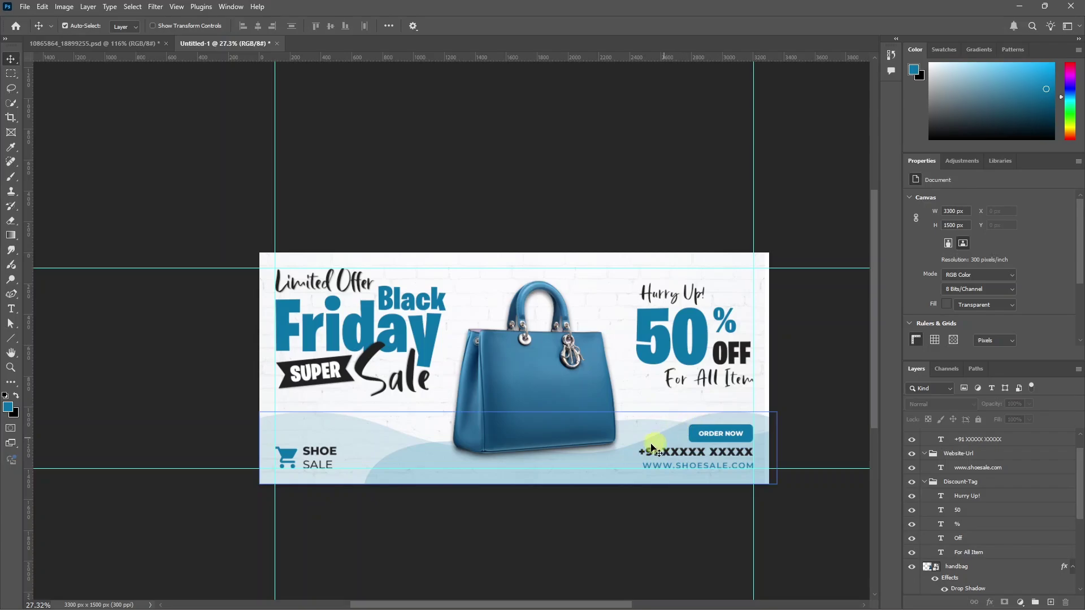
pyautogui.scroll(1, 594, 442)
pyautogui.scroll(1, 547, 449)
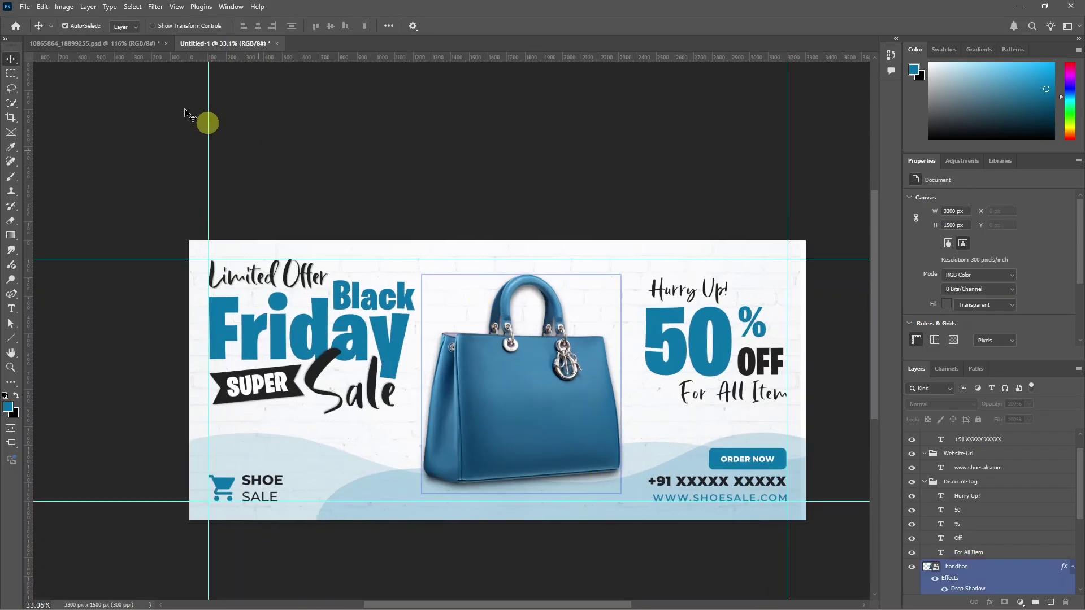
# - Copy a dotted pattern into the wide banner, then select the square ad's Design-Element group
pyautogui.click(113, 43)
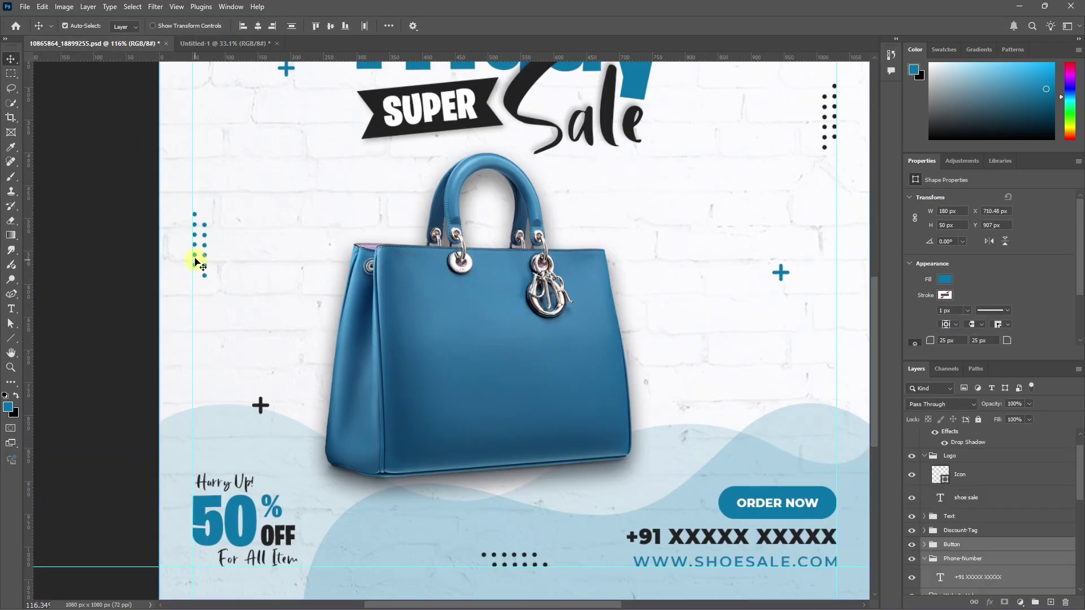
pyautogui.moveTo(197, 261); pyautogui.dragTo(269, 325)
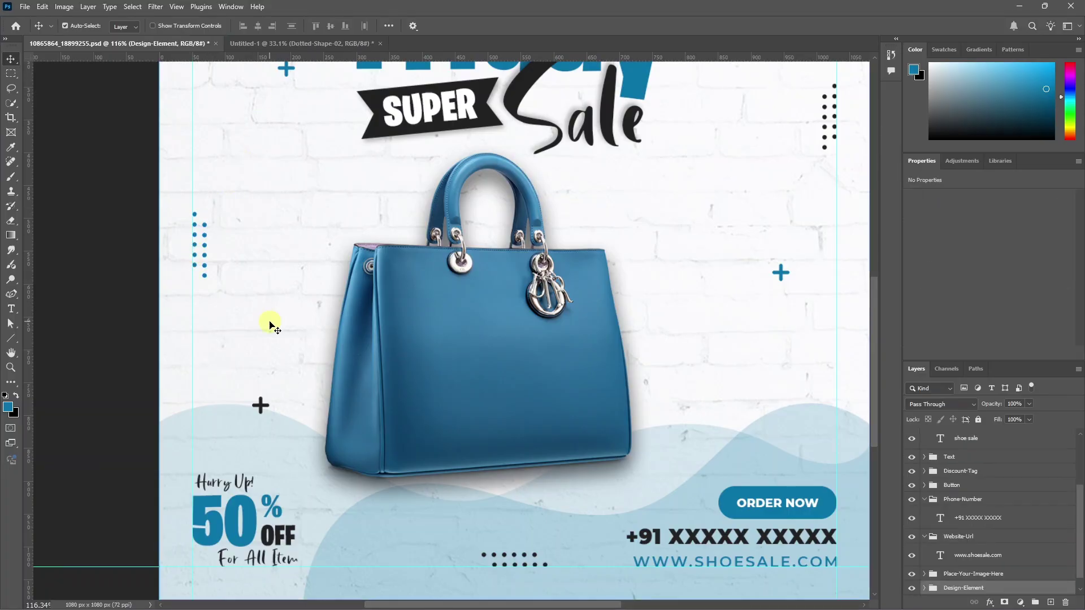
pyautogui.scroll(-1, 1017, 526)
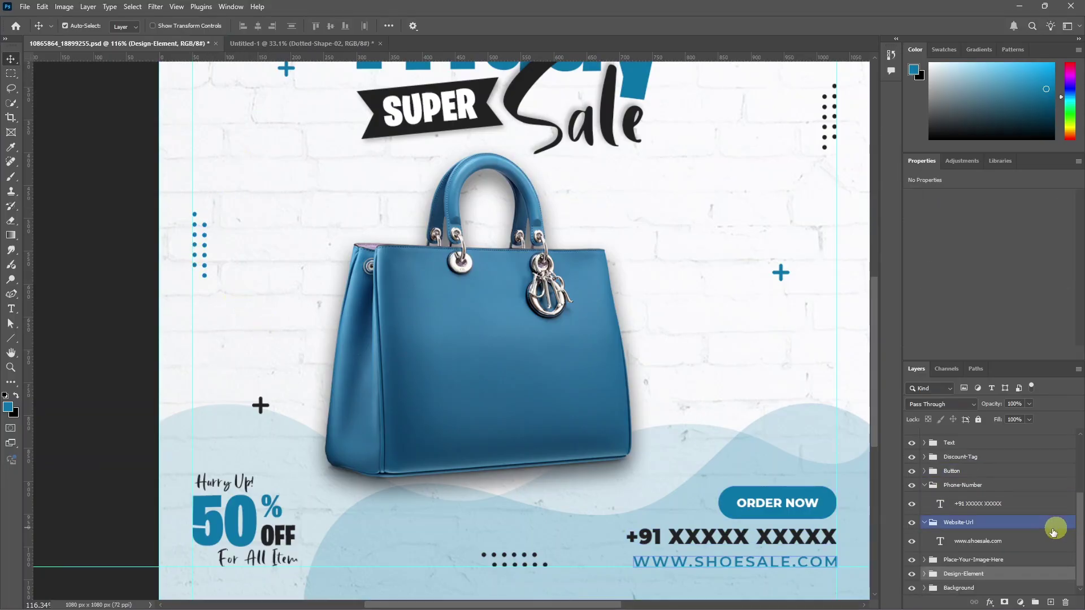
pyautogui.click(926, 576)
pyautogui.scroll(-3, 994, 508)
pyautogui.click(974, 478)
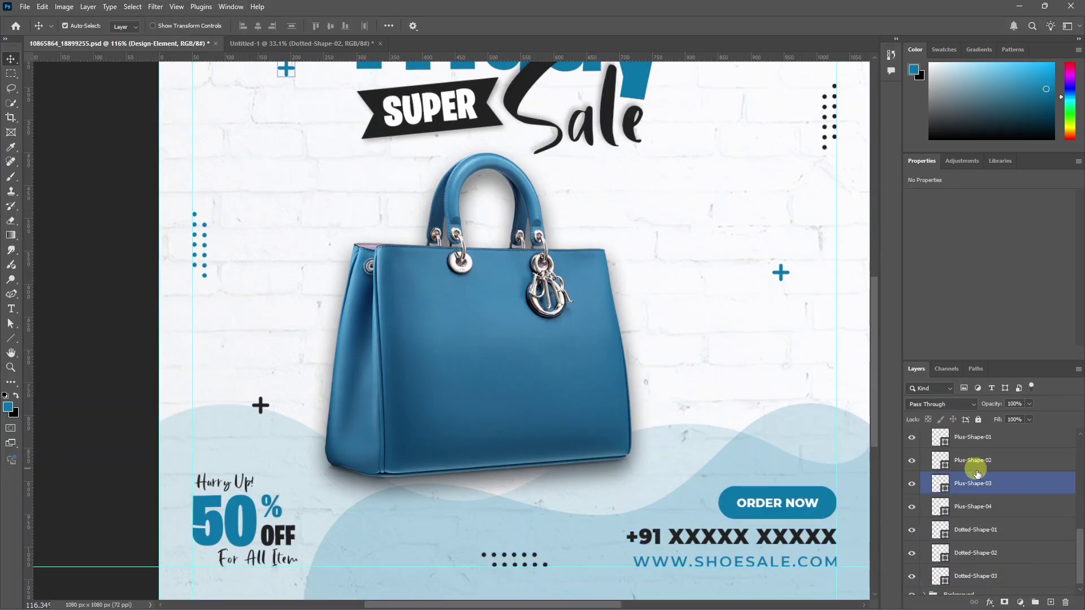
pyautogui.scroll(1, 1005, 491)
pyautogui.scroll(2, 1005, 491)
pyautogui.click(255, 412)
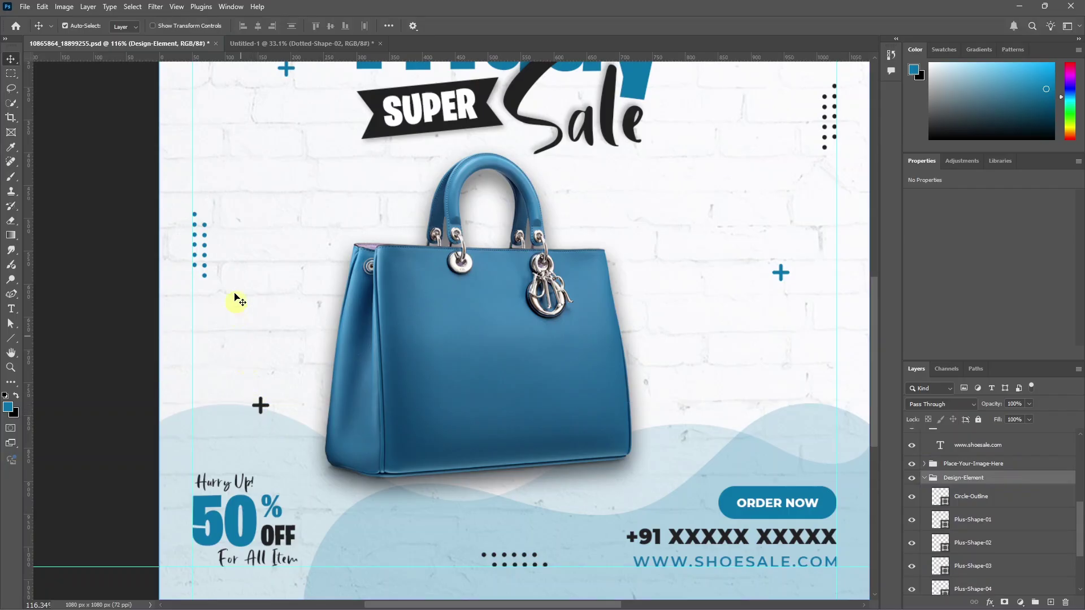
pyautogui.click(974, 479)
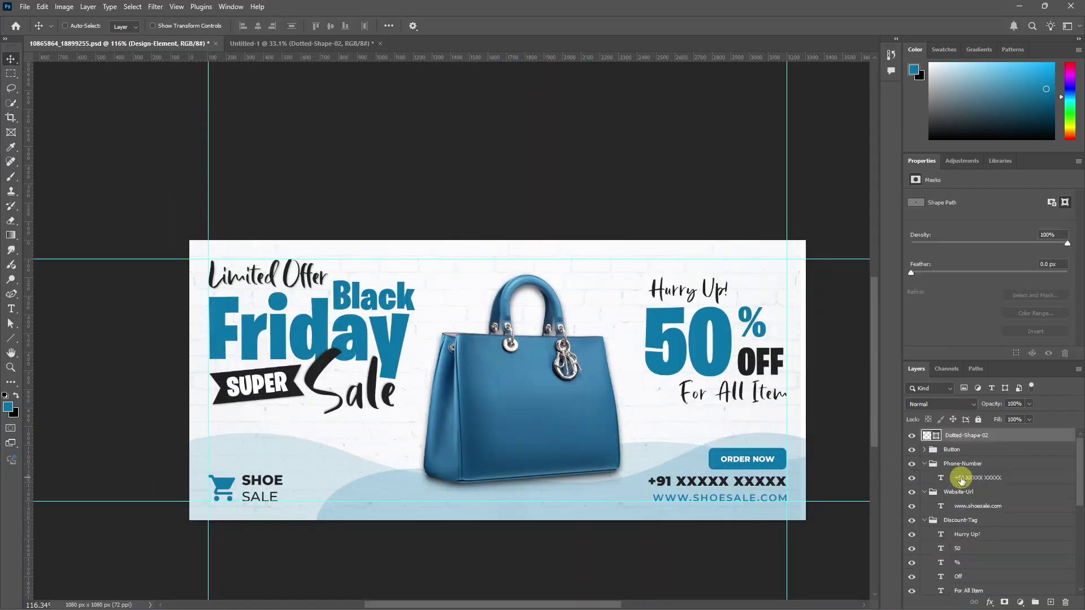
# - Transform the Design-Element decorations, dismiss the error message, and return to the square ad
pyautogui.hotkey('ctrl', 't')
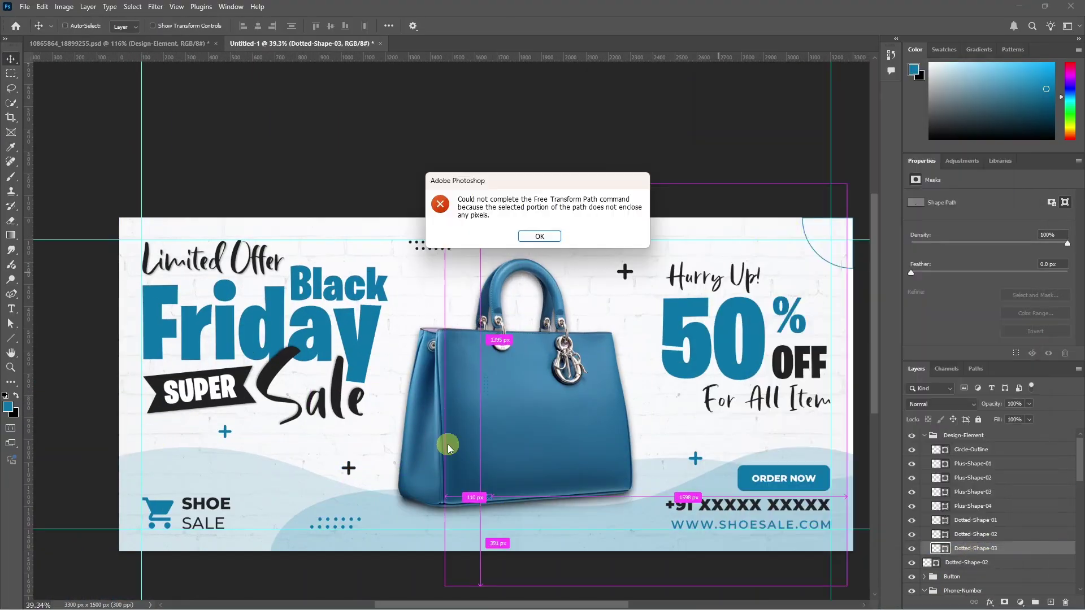
pyautogui.press('Return')
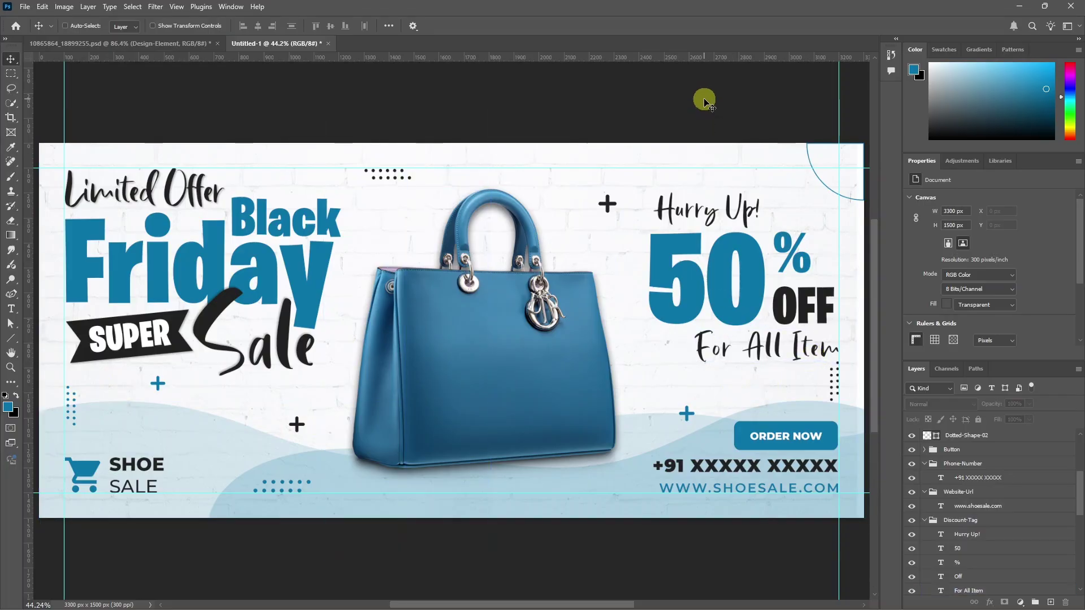
pyautogui.hotkey('ctrl', 'Tab')
pyautogui.hotkey('ctrl', 'Tab')
pyautogui.hotkey('ctrl', 'Tab')
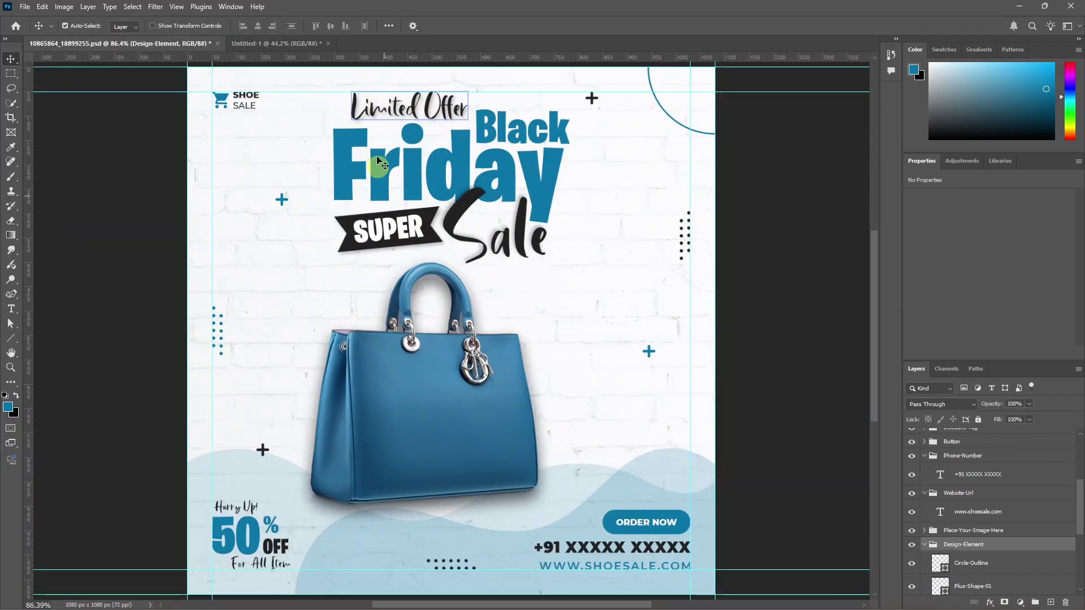
pyautogui.hotkey('ctrl', 'Tab')
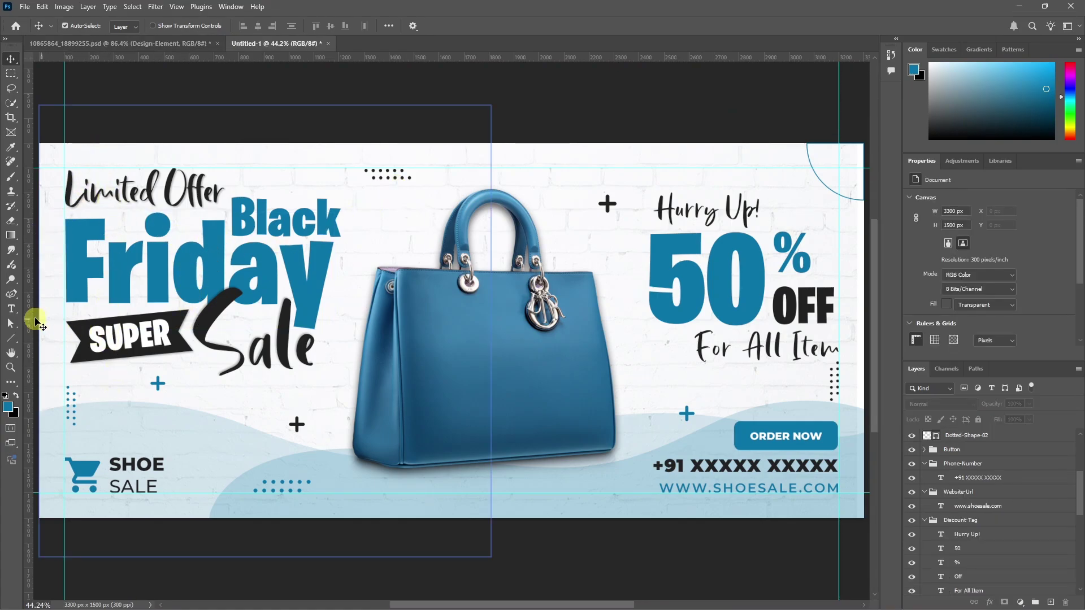
pyautogui.click(826, 356)
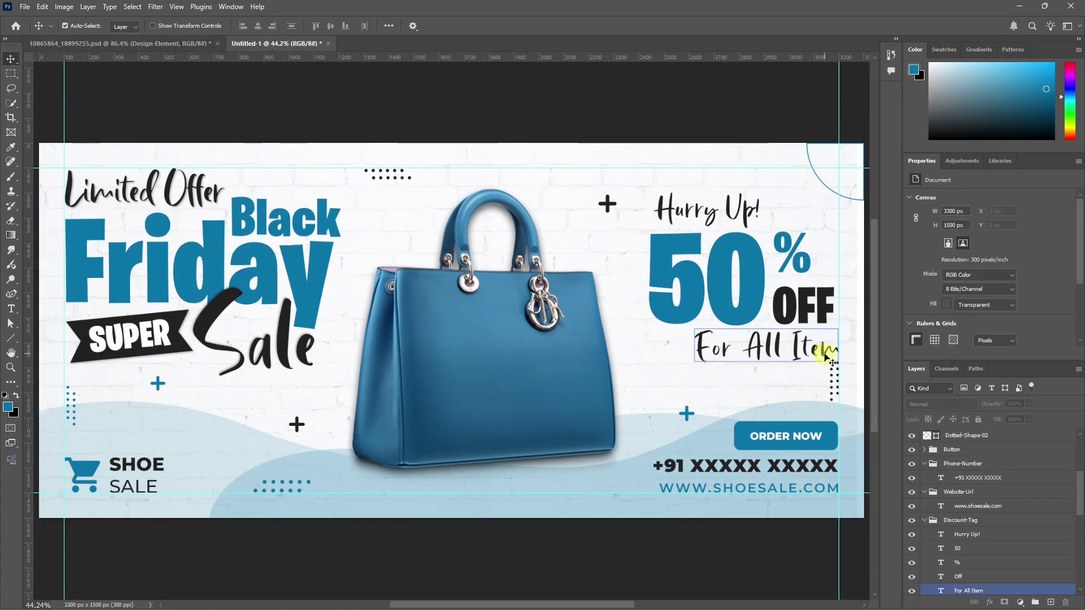
pyautogui.click(142, 192)
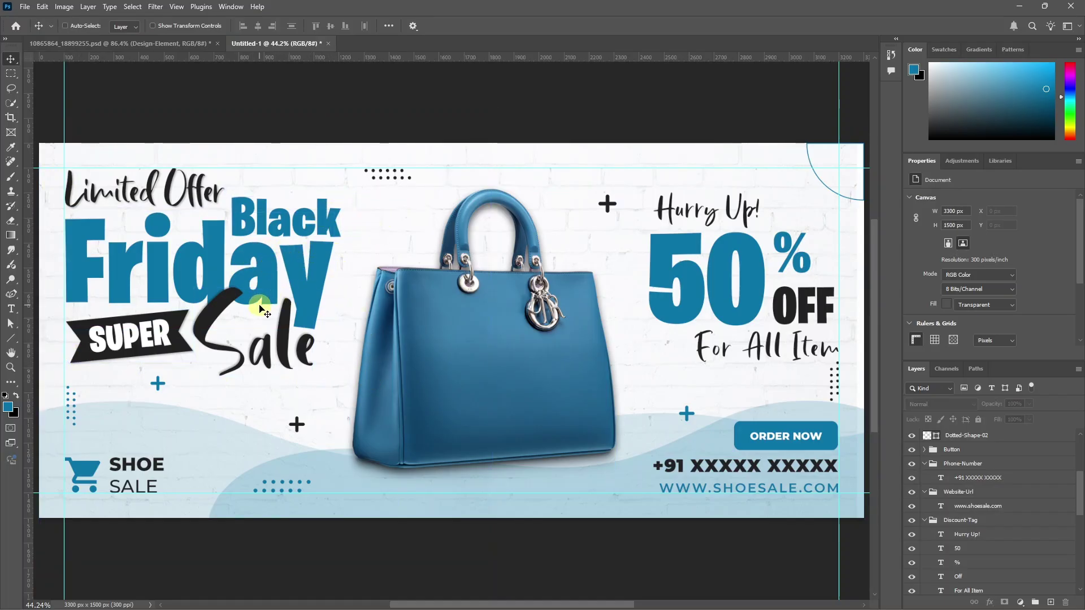
pyautogui.scroll(-2, 265, 314)
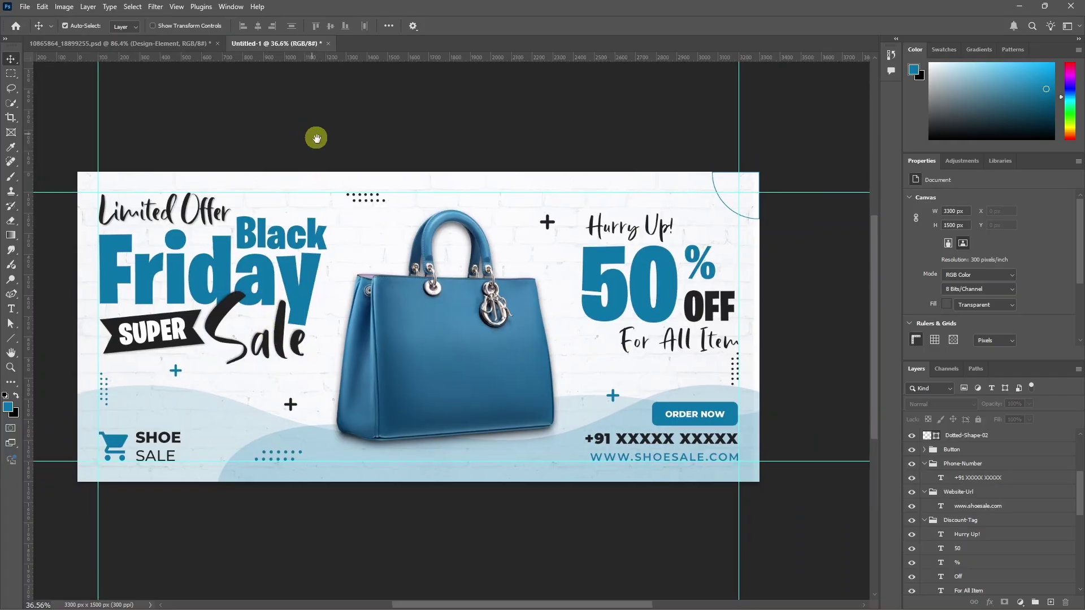
pyautogui.moveTo(315, 138); pyautogui.dragTo(339, 162)
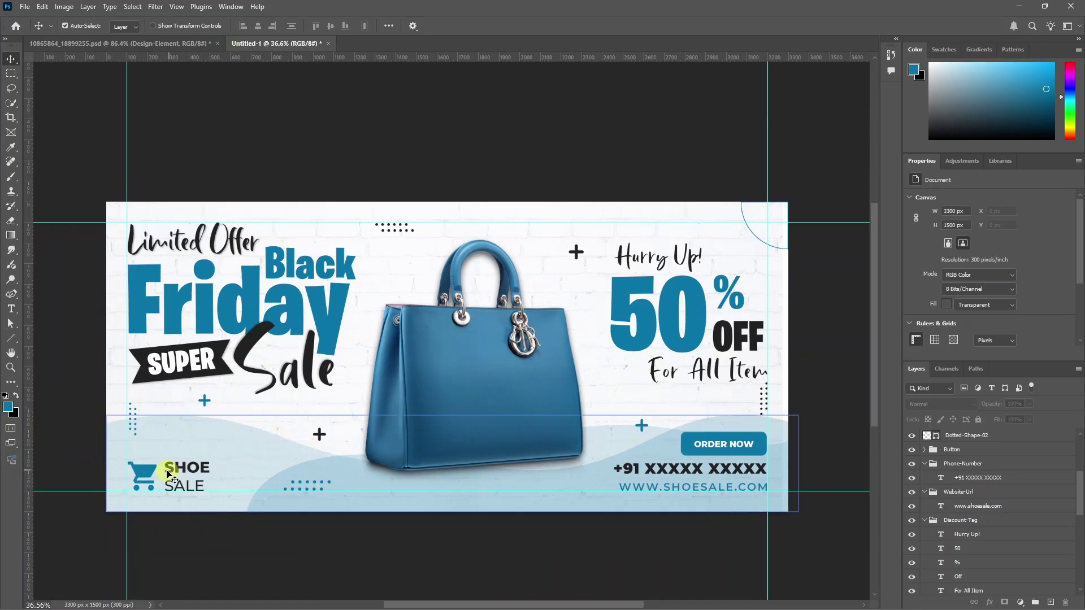
pyautogui.doubleClick(188, 468)
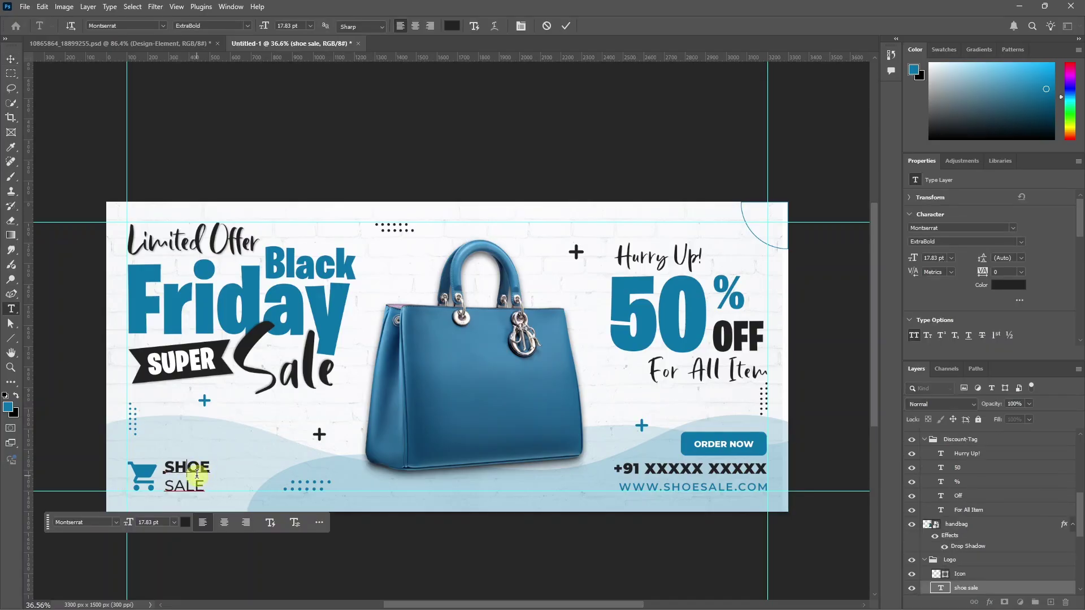
pyautogui.hotkey('ctrl', 'a')
pyautogui.click(180, 468)
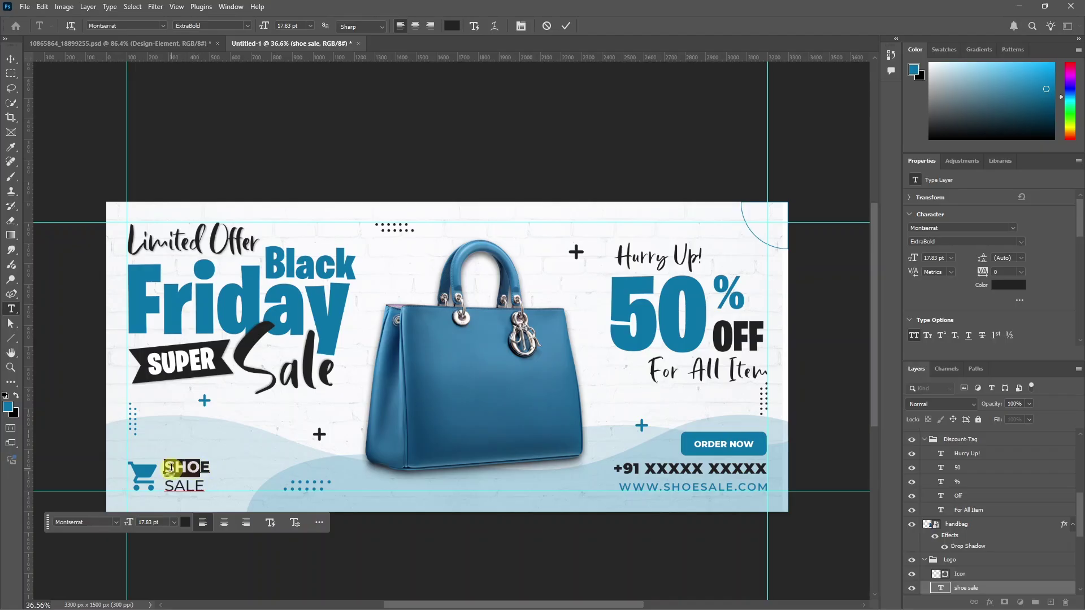
pyautogui.click(172, 468)
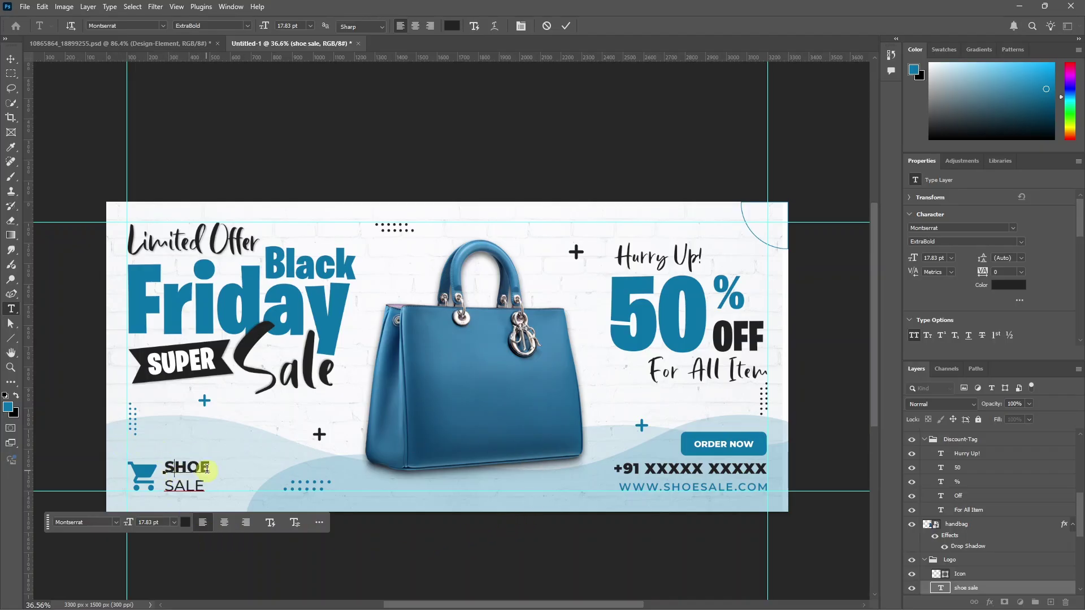
pyautogui.moveTo(203, 468); pyautogui.dragTo(177, 469)
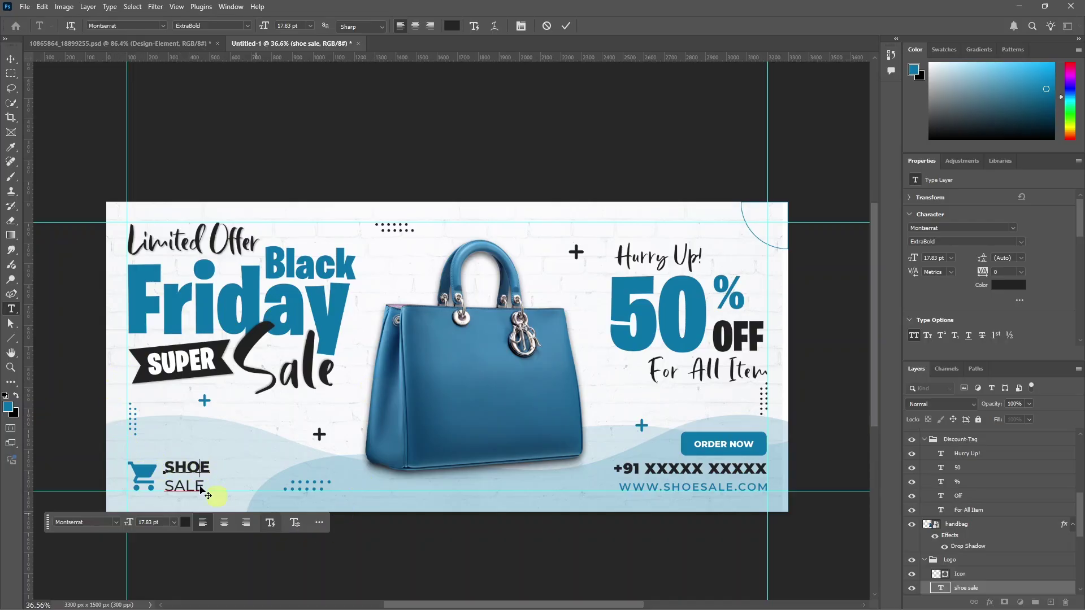
# - Commit the logo text edit and switch back to the wide banner document
pyautogui.click(11, 59)
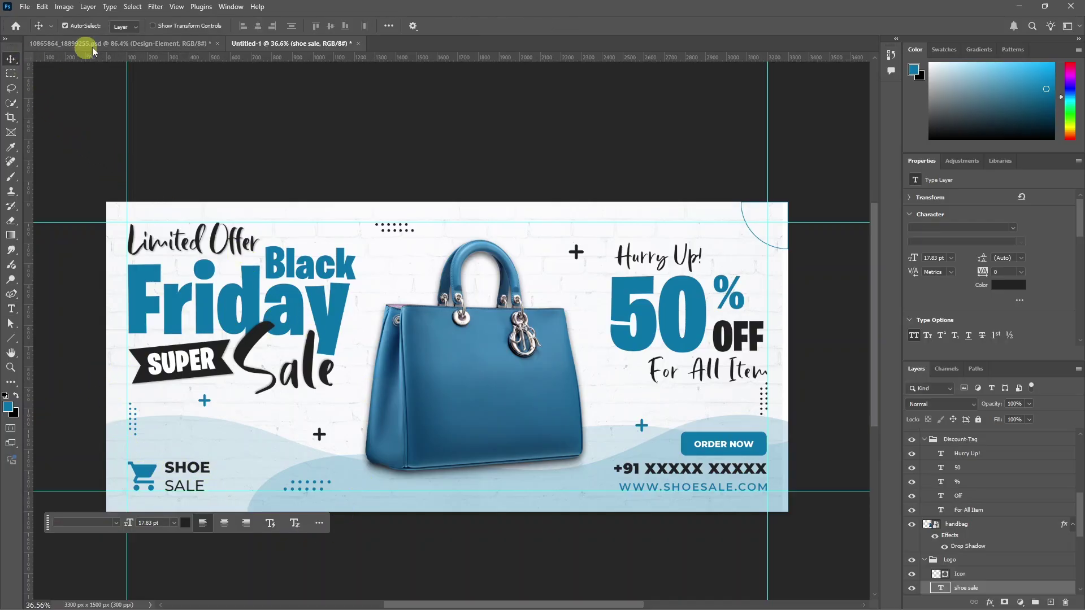
pyautogui.click(128, 43)
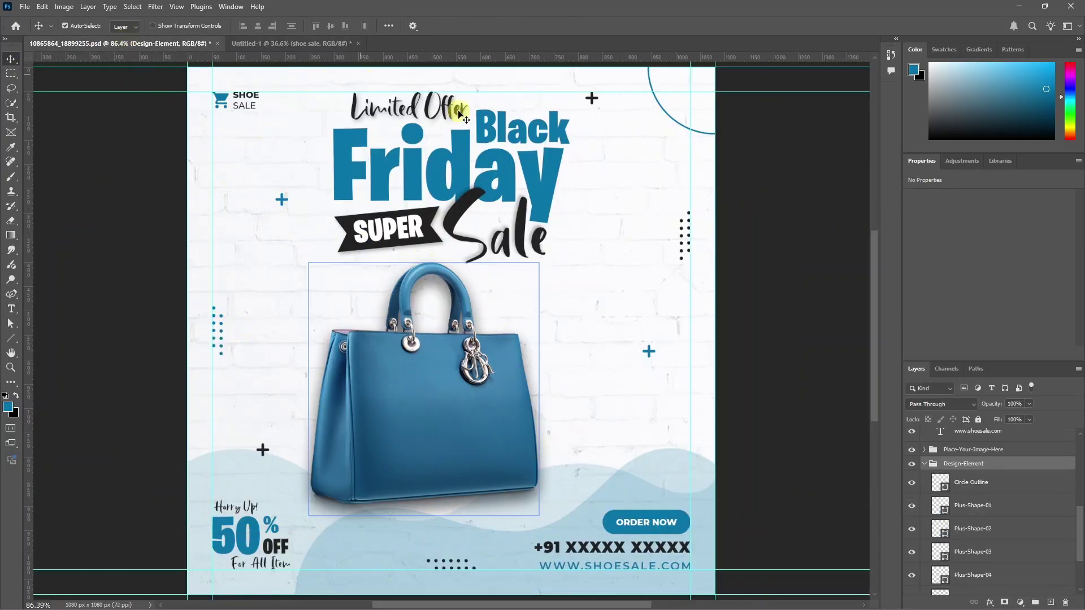
pyautogui.click(271, 44)
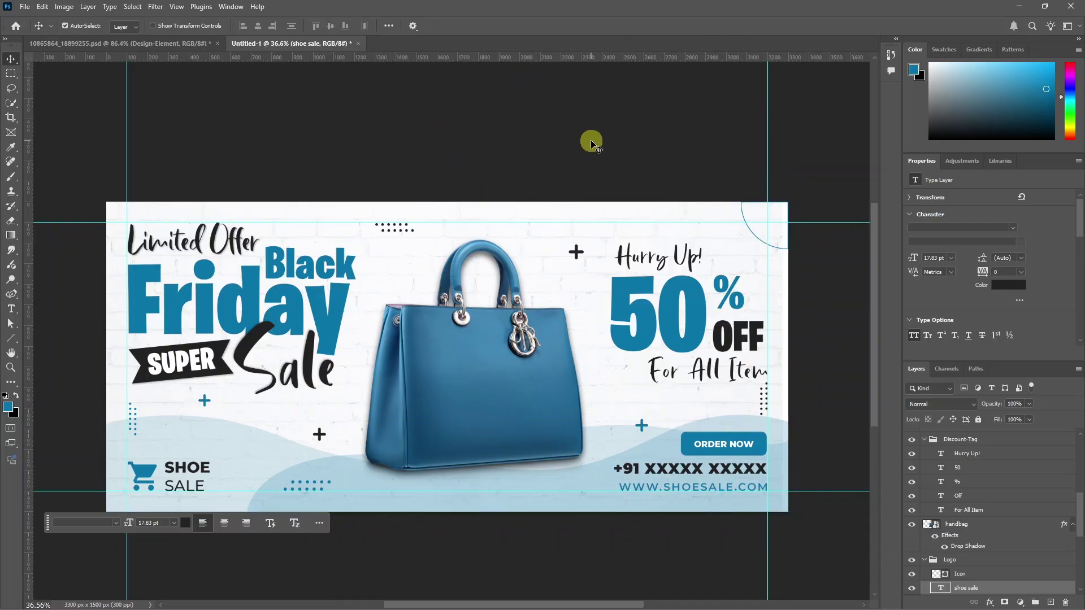
# - Create a new document 6 x 15 inches at 300 ppi (Untitled-2)
pyautogui.hotkey('ctrl', 'n')
pyautogui.click(757, 192)
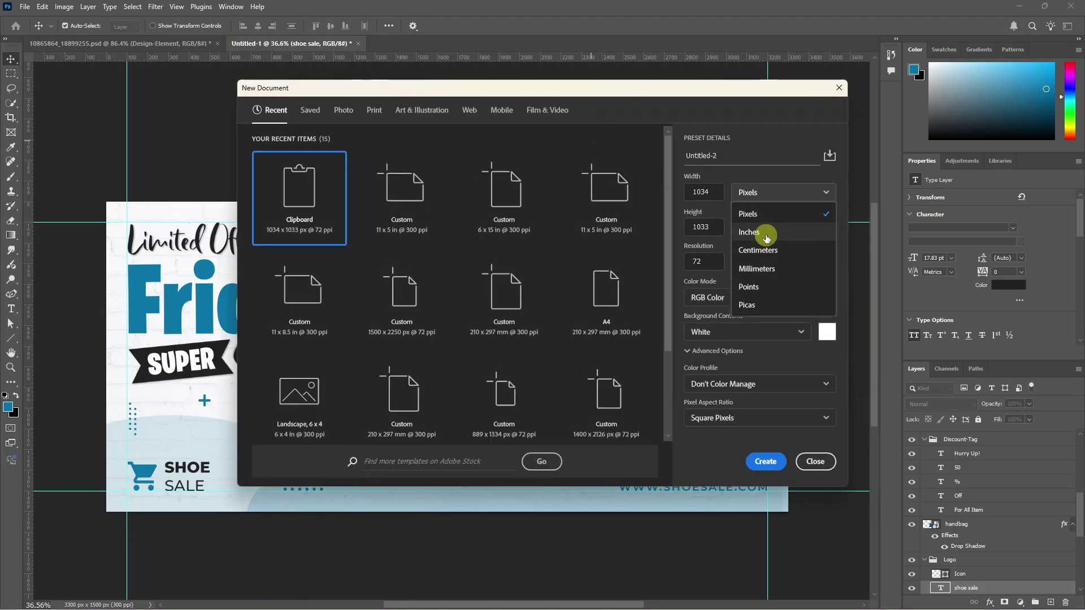
pyautogui.click(767, 233)
pyautogui.click(705, 192)
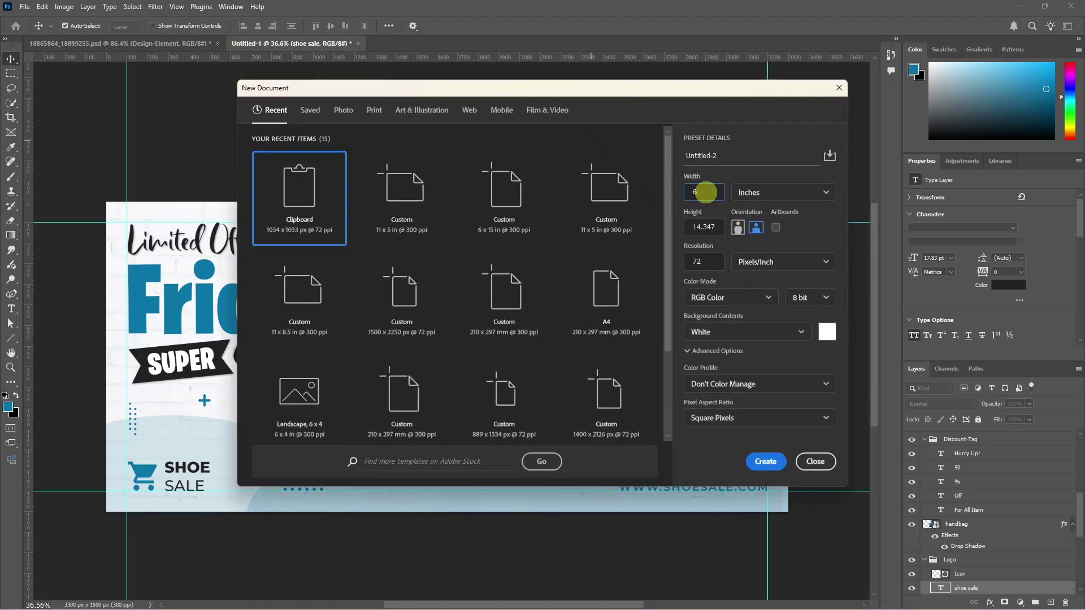
pyautogui.write('6')
pyautogui.press('Tab')
pyautogui.write('15')
pyautogui.press('Tab')
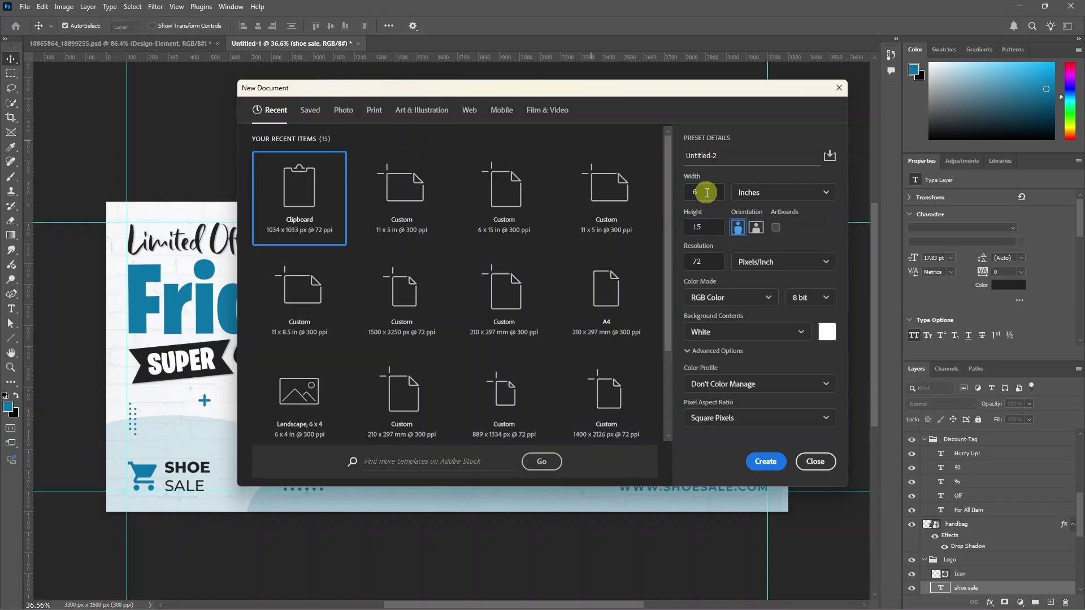
pyautogui.press('Tab')
pyautogui.write('300')
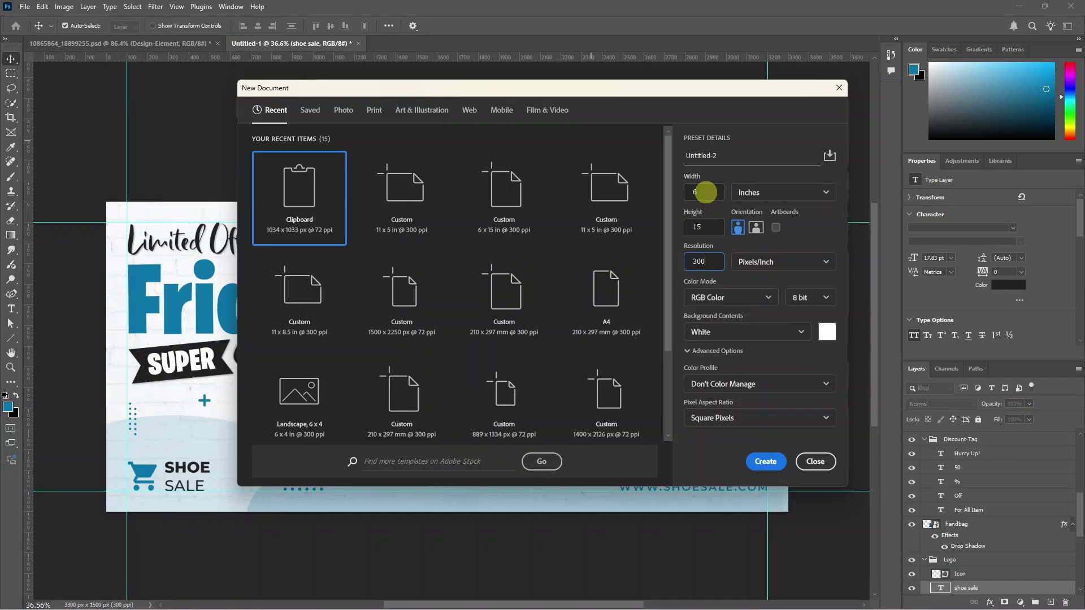
pyautogui.press('Return')
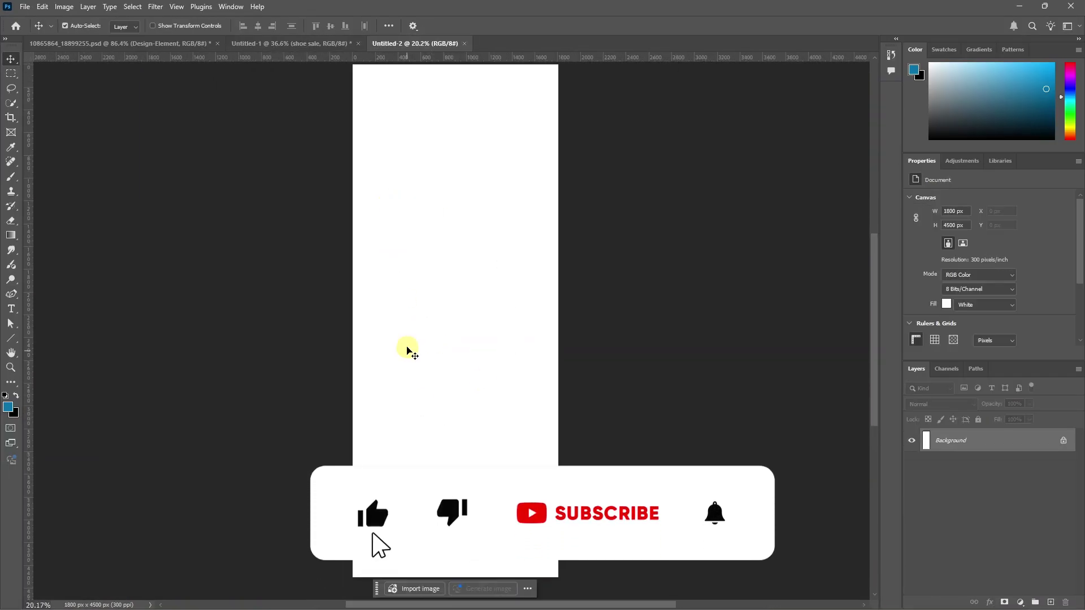
# - Bring the brick Texture layer from the square design into the tall document
pyautogui.scroll(-1, 410, 347)
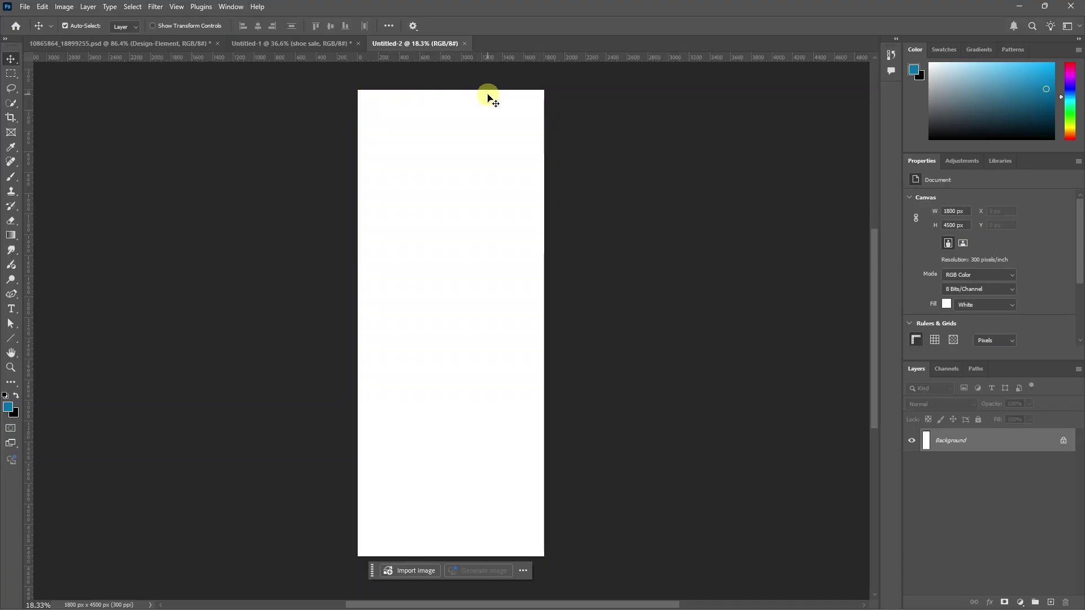
pyautogui.click(297, 44)
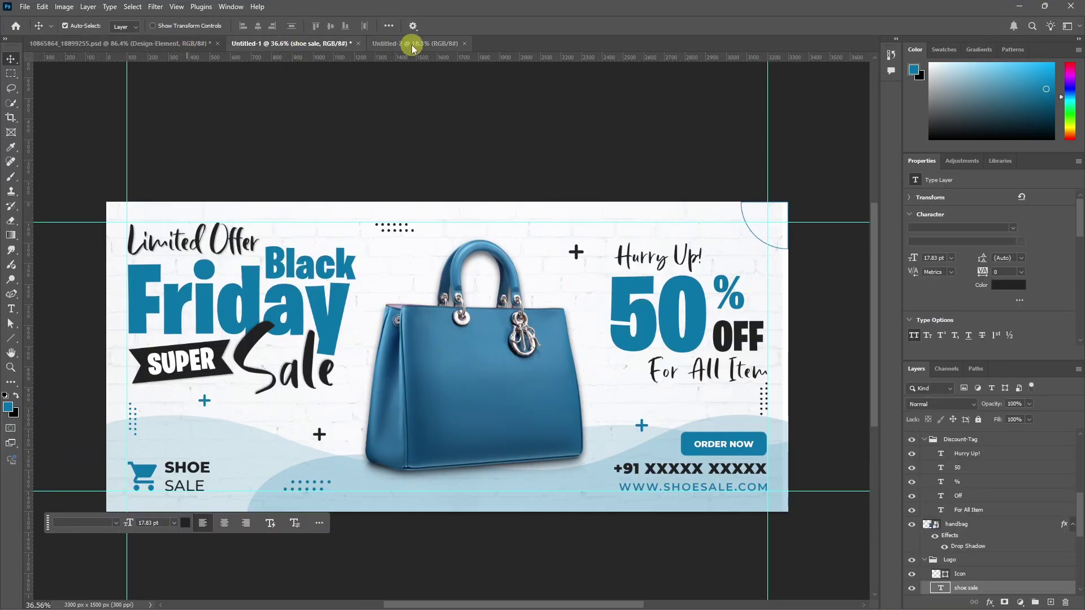
pyautogui.click(413, 44)
pyautogui.click(290, 44)
pyautogui.click(145, 43)
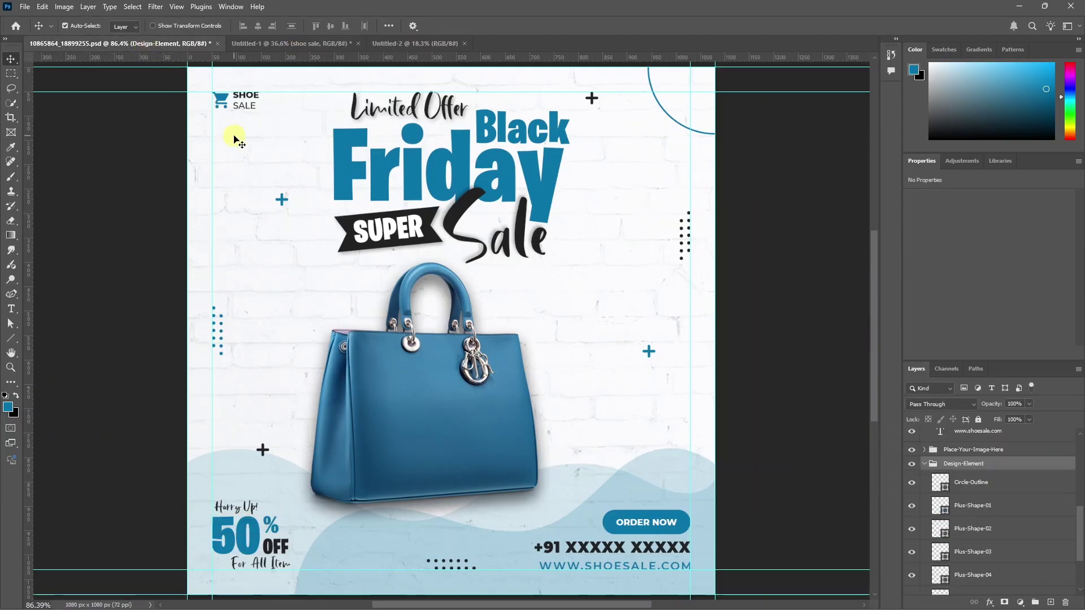
pyautogui.click(219, 169)
pyautogui.moveTo(366, 64); pyautogui.dragTo(401, 126)
# - Stretch the texture across the canvas width and add a vertically flipped copy at the bottom
pyautogui.hotkey('ctrl', 't')
pyautogui.moveTo(469, 201); pyautogui.dragTo(581, 339)
pyautogui.press('Return')
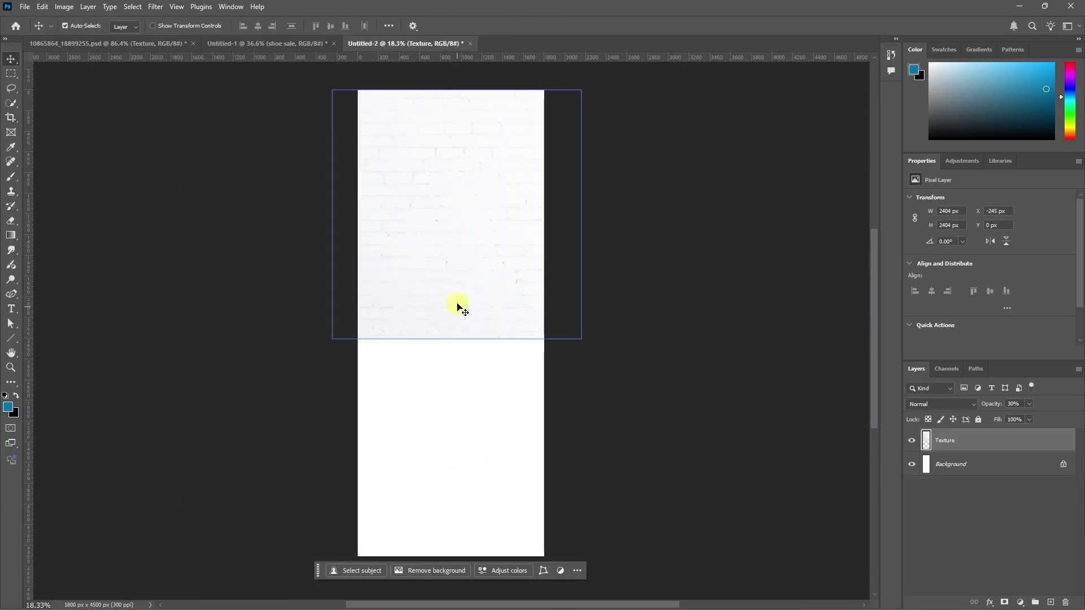
pyautogui.moveTo(460, 307); pyautogui.dragTo(448, 510)
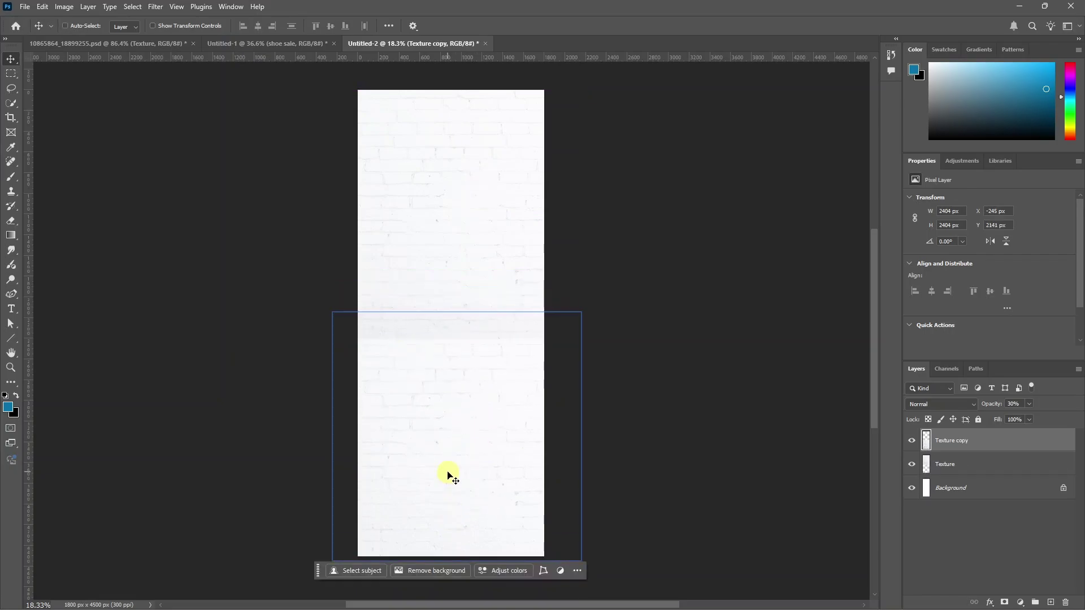
pyautogui.hotkey('ctrl', 't')
pyautogui.rightClick(448, 475)
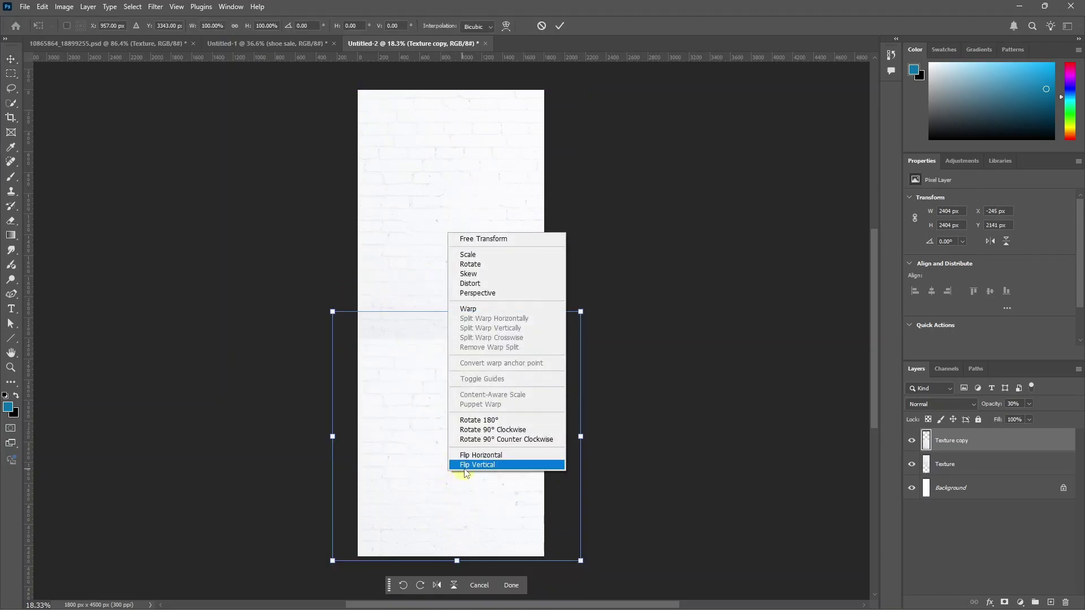
pyautogui.click(482, 465)
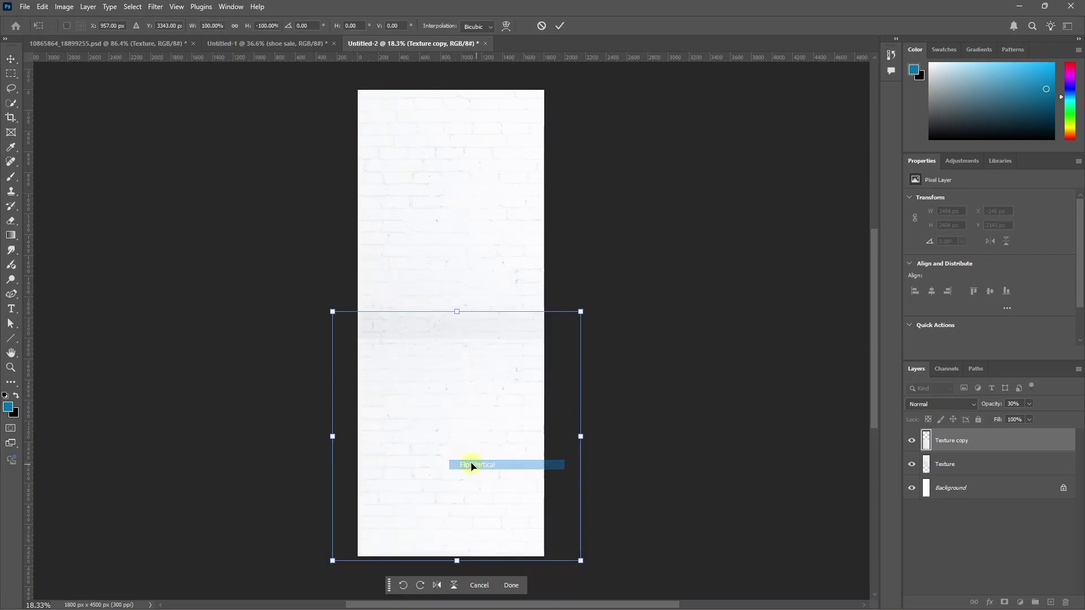
pyautogui.moveTo(450, 378); pyautogui.dragTo(450, 395)
pyautogui.press('Return')
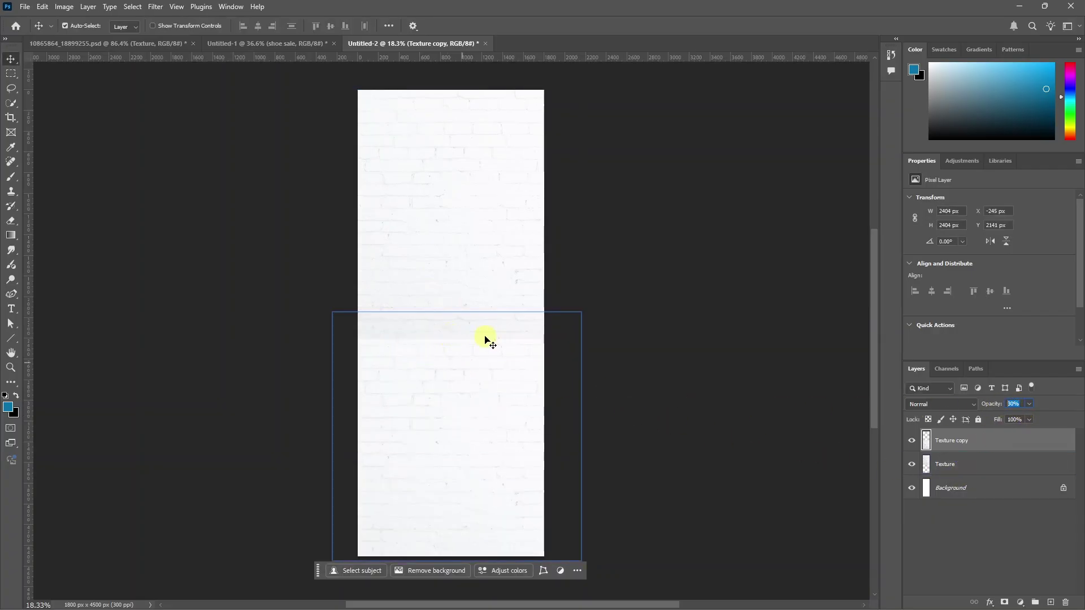
# - Add a layer mask to the Texture copy and brush it to blend the seam
pyautogui.press('ctrl')
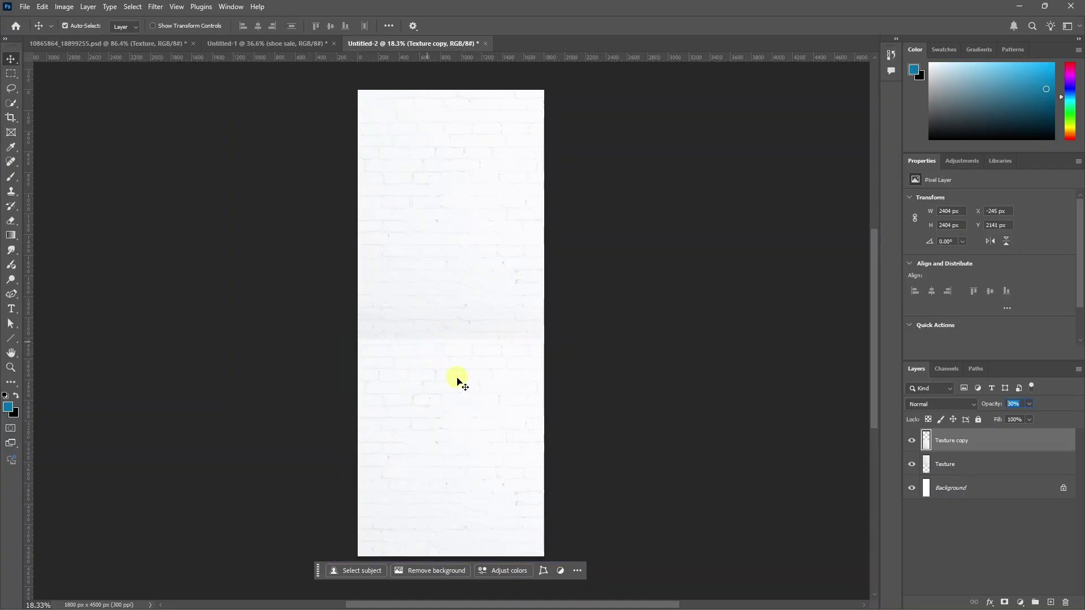
pyautogui.click(1004, 602)
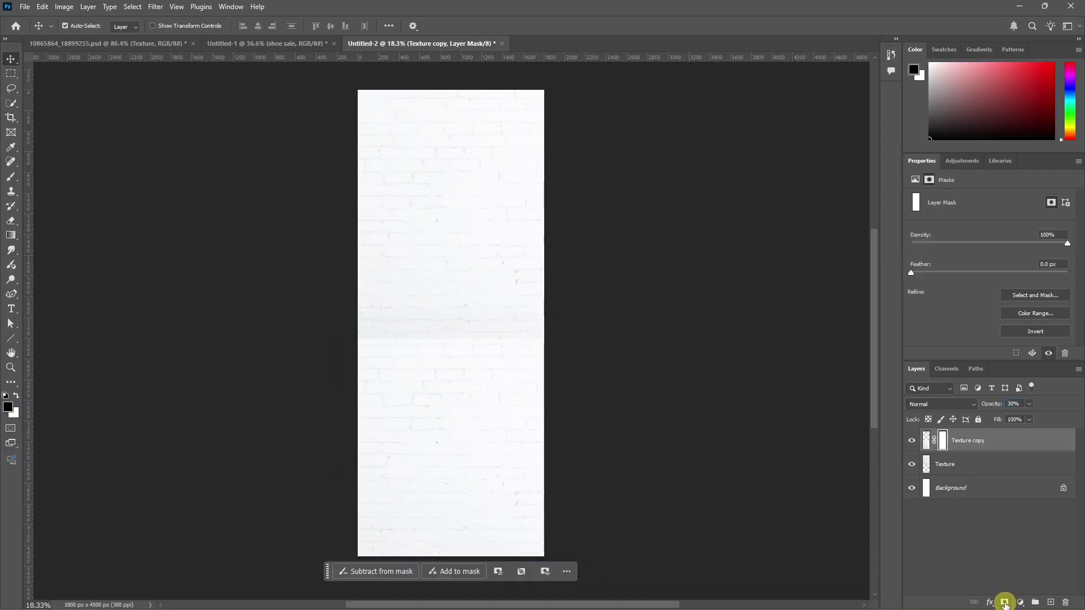
pyautogui.press('b')
pyautogui.scroll(3, 421, 309)
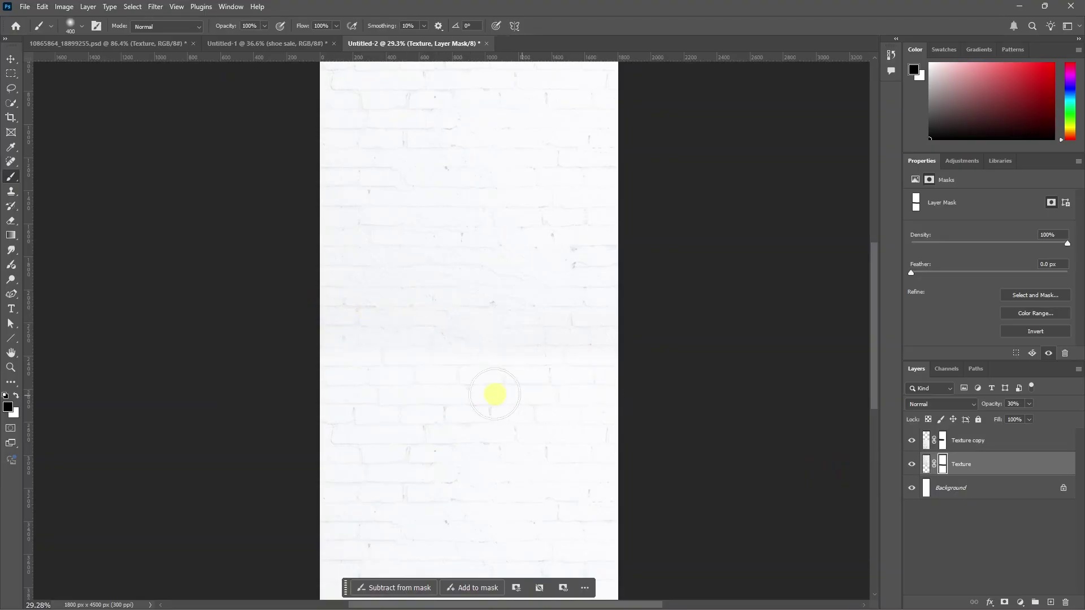
pyautogui.scroll(-3, 486, 396)
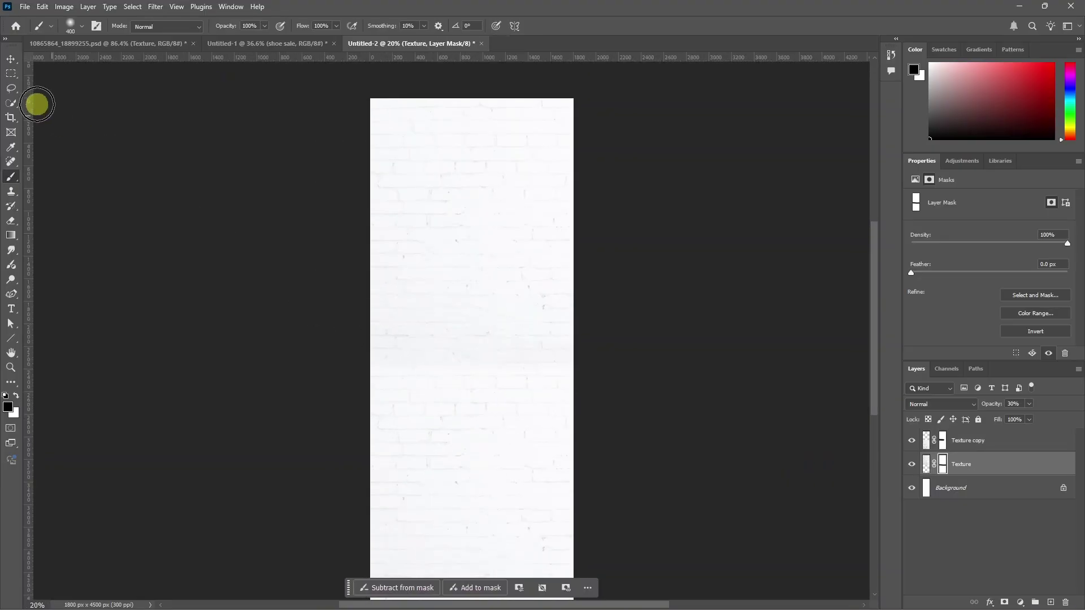
pyautogui.click(10, 59)
# - Bring the Bottom-BG-01 and Bottom-BG-02 wave layers into the tall document and move them to the bottom
pyautogui.click(152, 44)
pyautogui.scroll(-2, 293, 323)
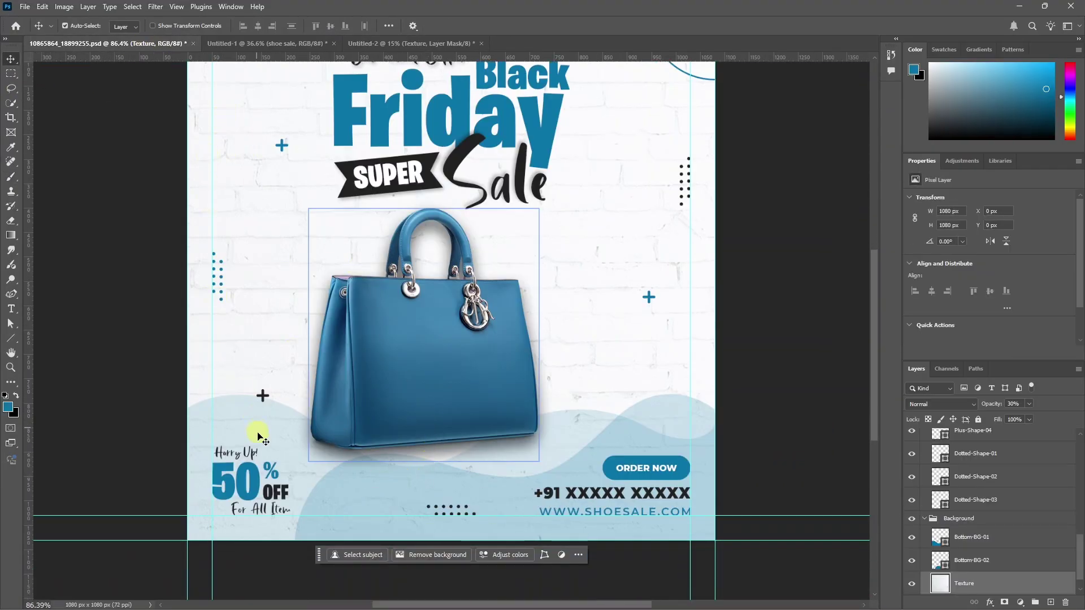
pyautogui.keyDown('shift'); pyautogui.click(258, 438); pyautogui.keyUp('shift')
pyautogui.keyDown('shift'); pyautogui.click(794, 560); pyautogui.keyUp('shift')
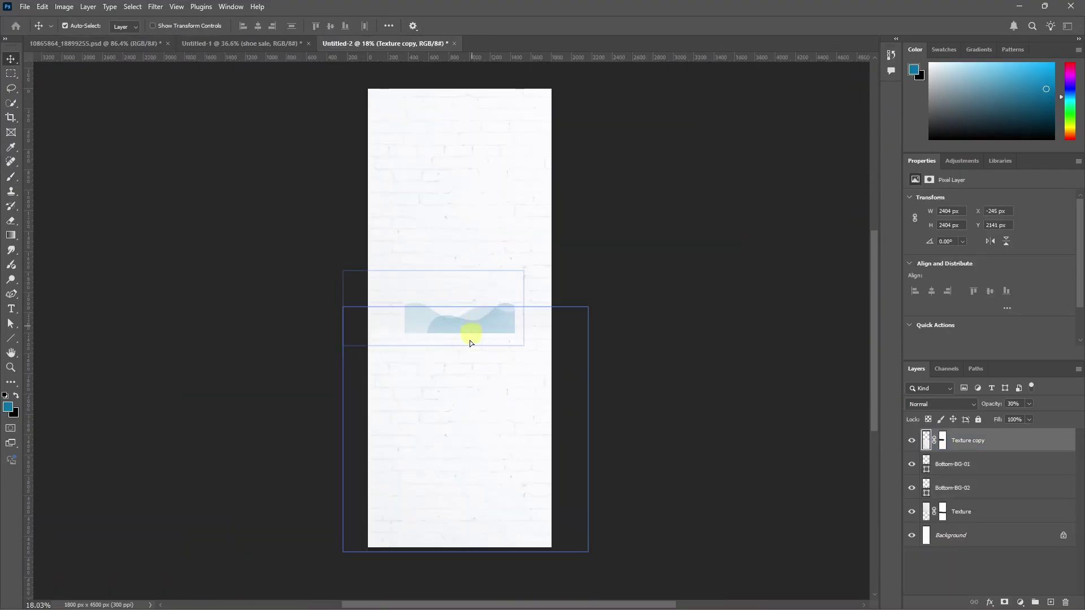
pyautogui.moveTo(471, 343); pyautogui.dragTo(462, 395)
pyautogui.click(952, 464)
pyautogui.keyDown('shift'); pyautogui.click(974, 491); pyautogui.keyUp('shift')
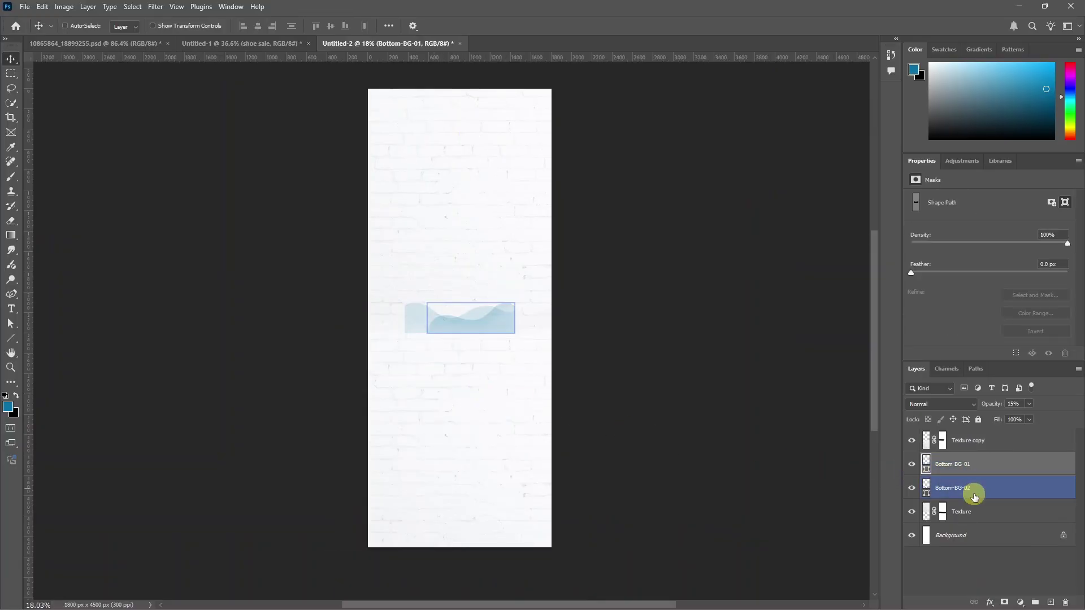
pyautogui.moveTo(513, 334); pyautogui.dragTo(623, 460)
# - Stretch the waves wider than the canvas, then convert Background into Layer 0
pyautogui.hotkey('ctrl', 't')
pyautogui.scroll(2, 459, 527)
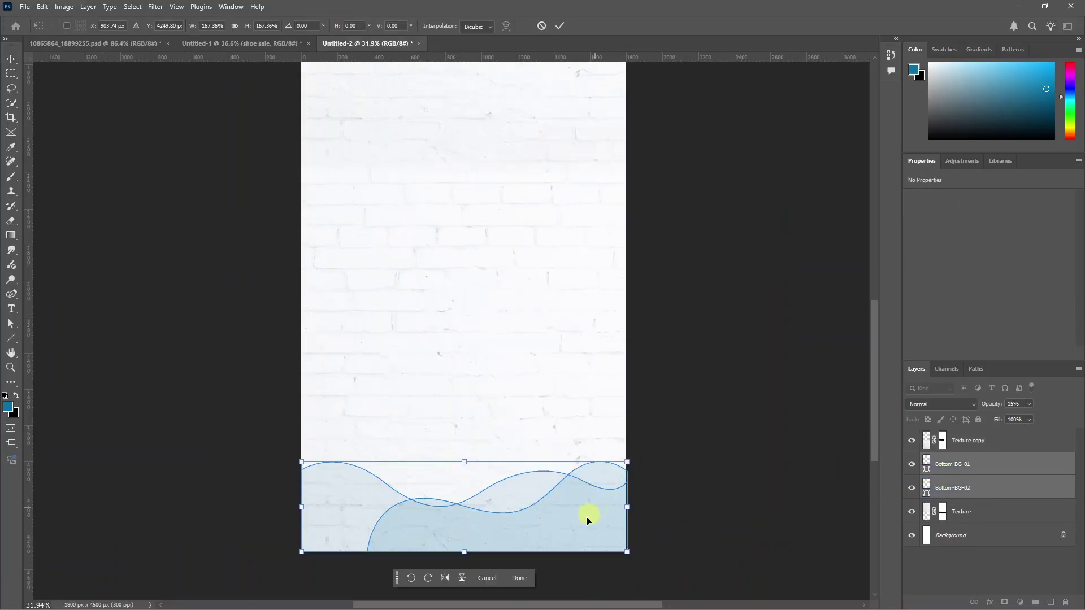
pyautogui.scroll(3, 588, 517)
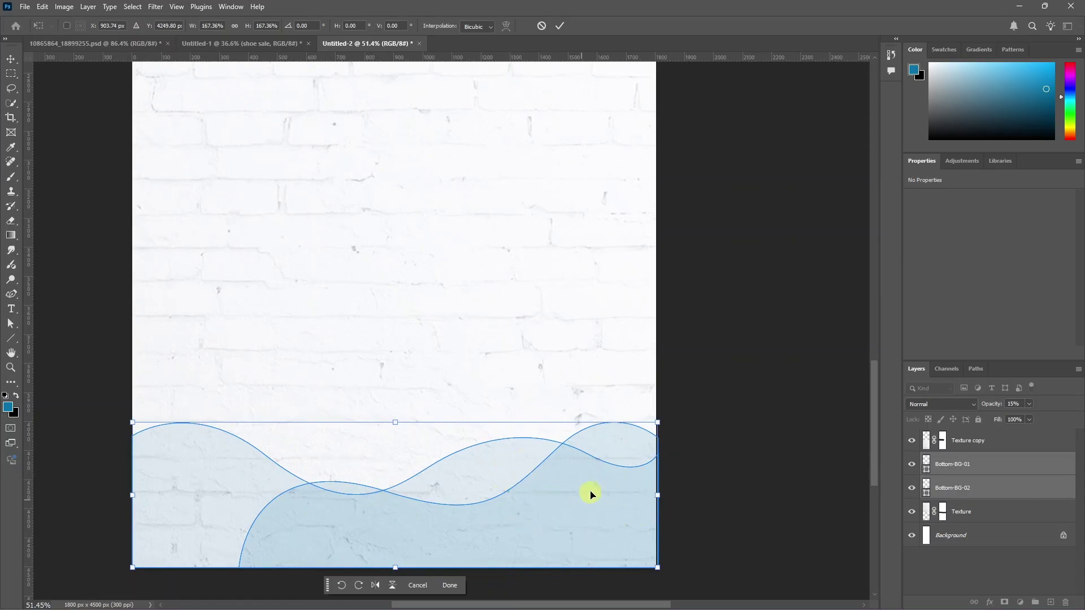
pyautogui.scroll(-3, 590, 495)
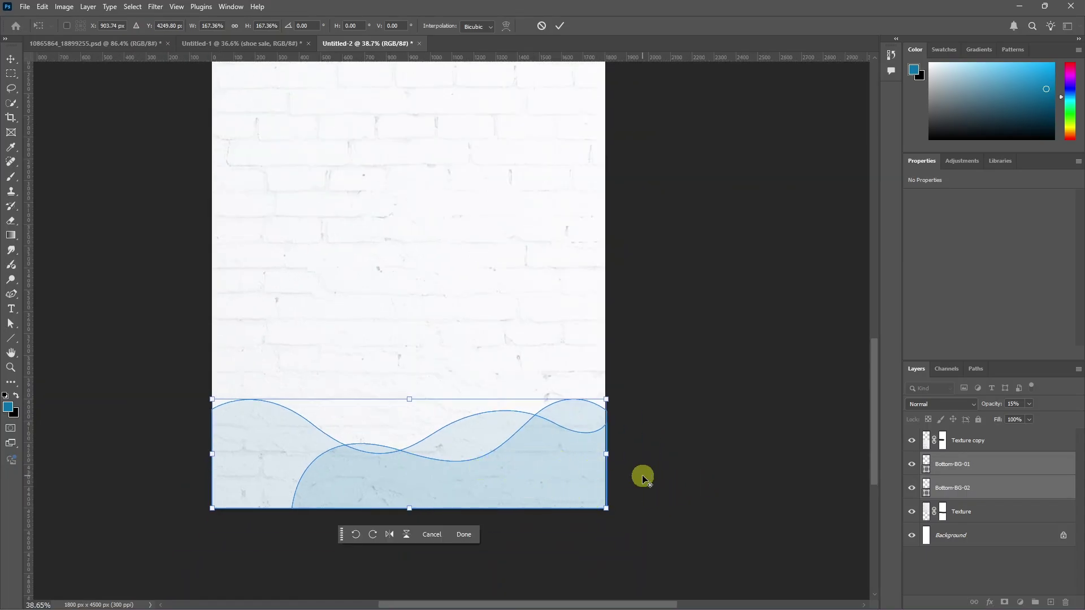
pyautogui.scroll(-2, 643, 477)
pyautogui.moveTo(421, 384); pyautogui.dragTo(424, 361)
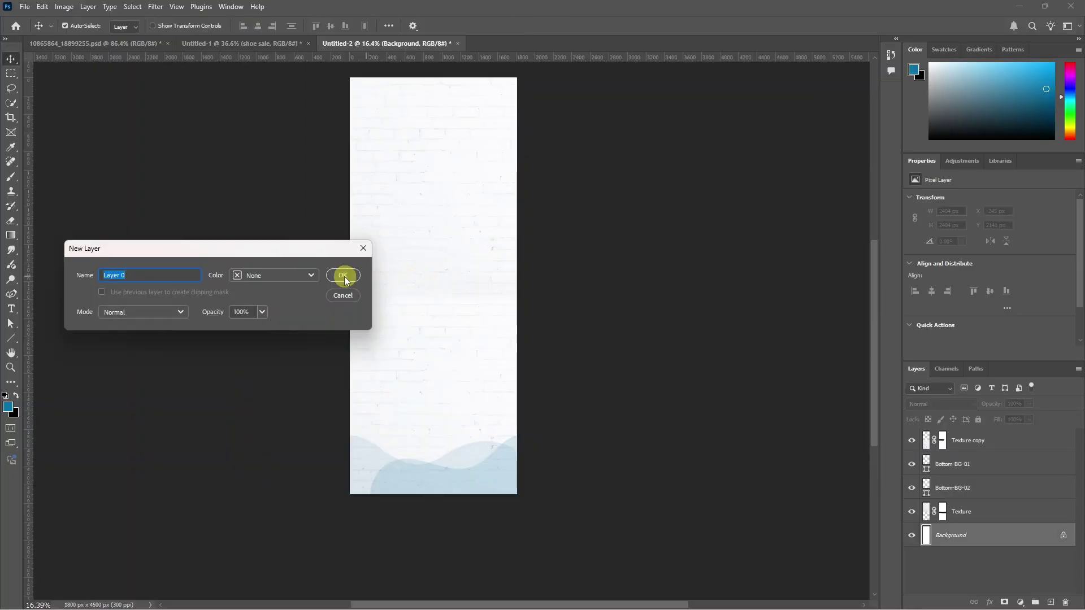
pyautogui.click(343, 279)
pyautogui.click(961, 441)
# - Group the tall banner's existing layers into a new layer group and rename it
pyautogui.keyDown('shift'); pyautogui.click(971, 536); pyautogui.keyUp('shift')
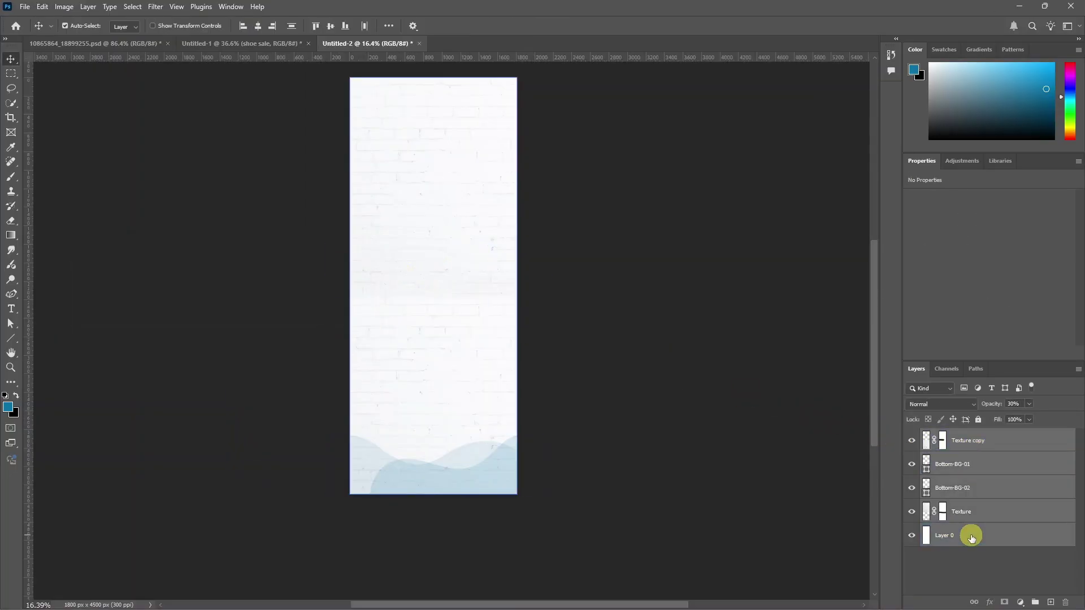
pyautogui.hotkey('ctrl', 'g')
pyautogui.doubleClick(955, 436)
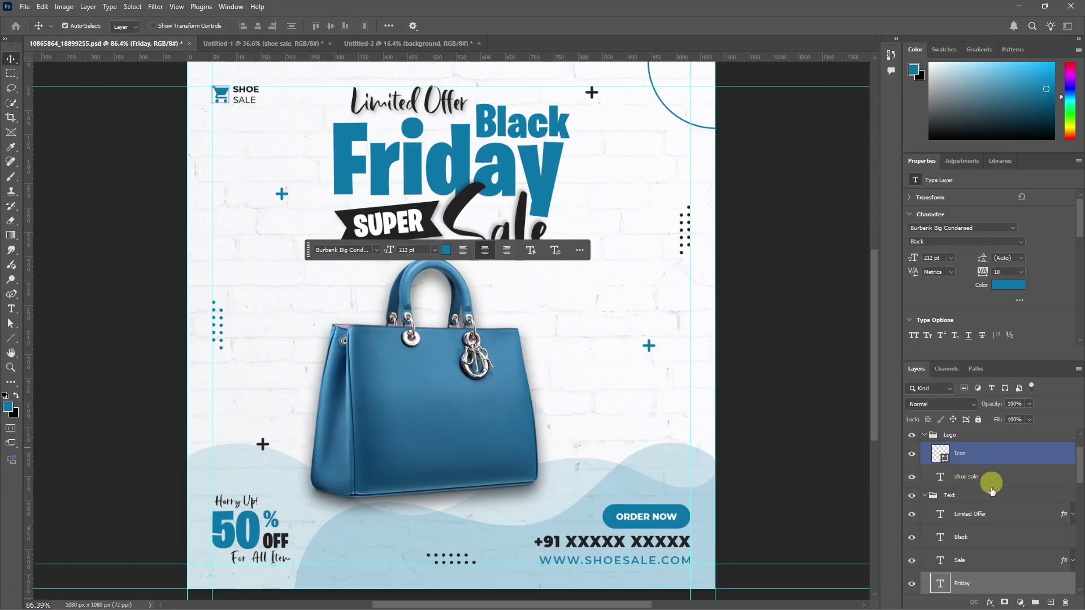
# - Copy the Text group's Black Friday headline into the tall banner, enlarged to 266% near the top
pyautogui.scroll(-2, 992, 491)
pyautogui.click(960, 451)
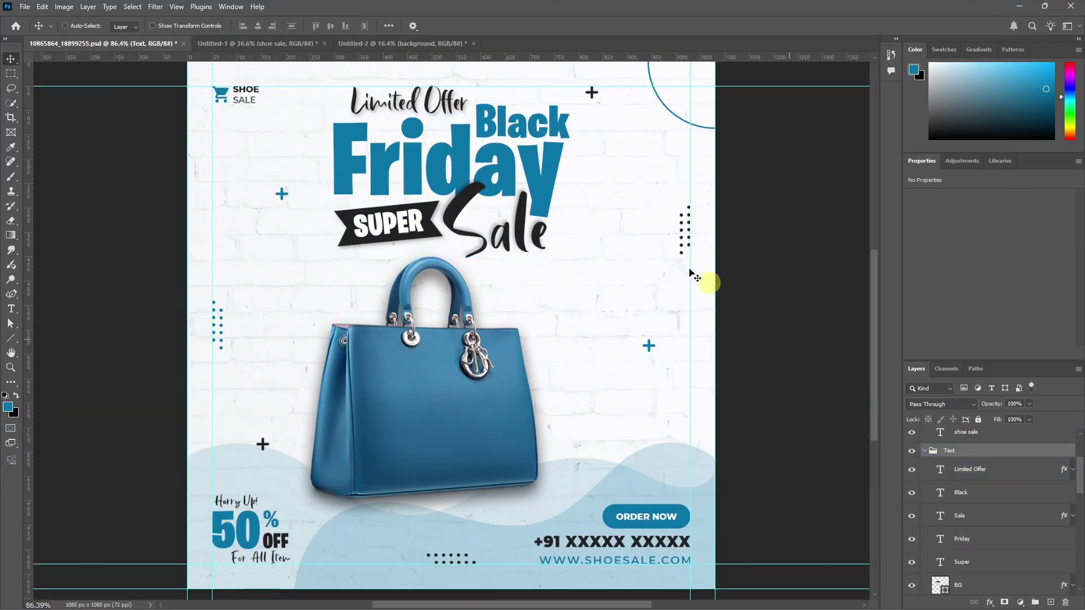
pyautogui.moveTo(695, 277); pyautogui.dragTo(495, 336)
pyautogui.hotkey('ctrl', 't')
pyautogui.moveTo(431, 315); pyautogui.dragTo(440, 260)
pyautogui.scroll(1, 440, 260)
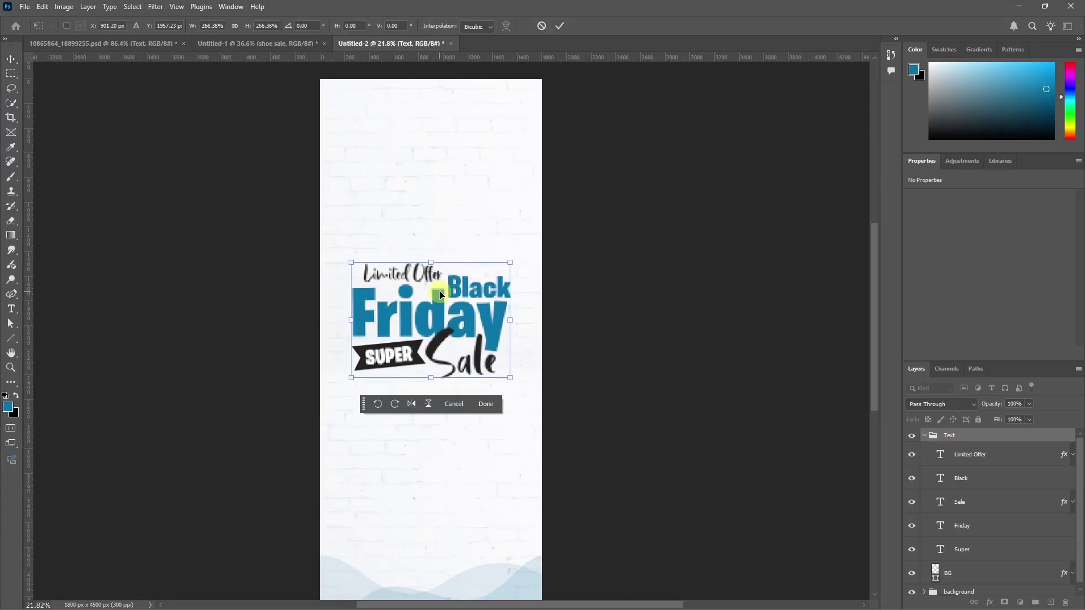
pyautogui.scroll(1, 432, 317)
pyautogui.moveTo(431, 331); pyautogui.dragTo(433, 200)
pyautogui.press('Return')
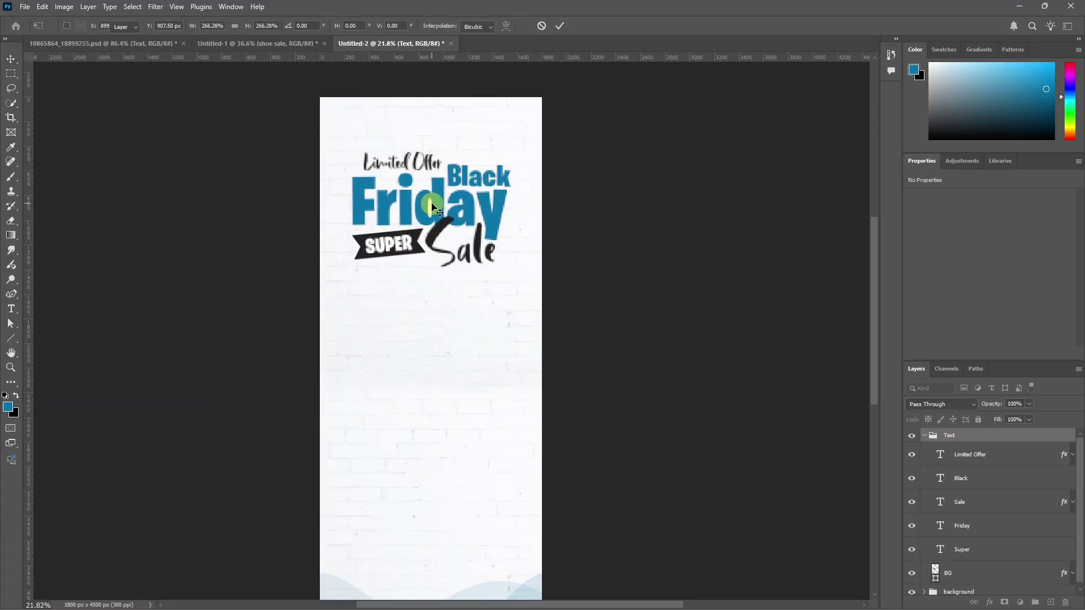
# - Add a guide layout with 100 px margins to the tall banner, then show the wide banner
pyautogui.click(176, 6)
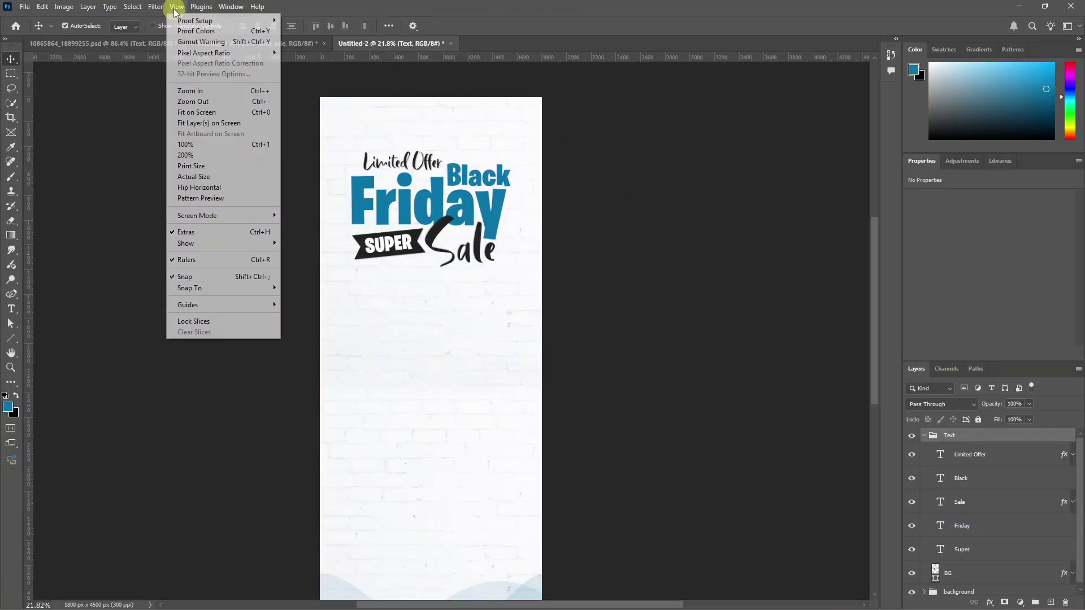
pyautogui.moveTo(254, 305)
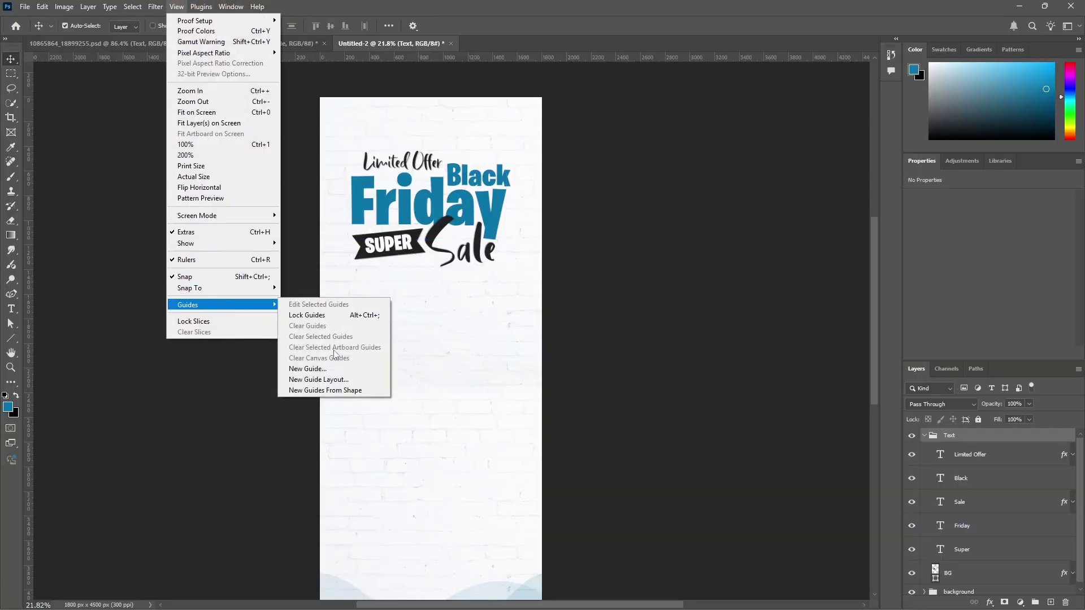
pyautogui.click(334, 379)
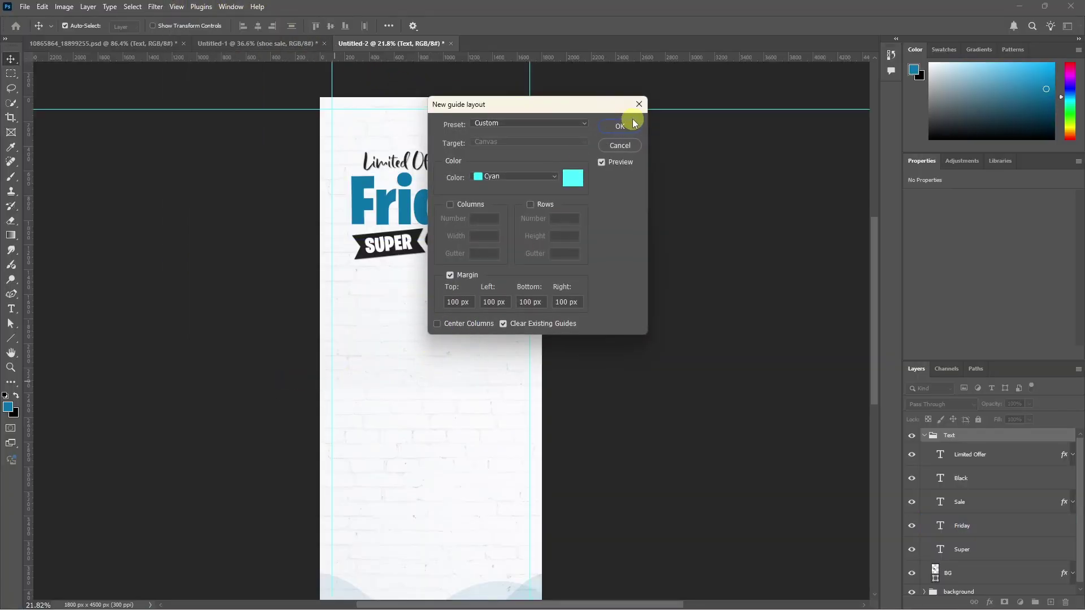
pyautogui.click(620, 125)
pyautogui.click(176, 6)
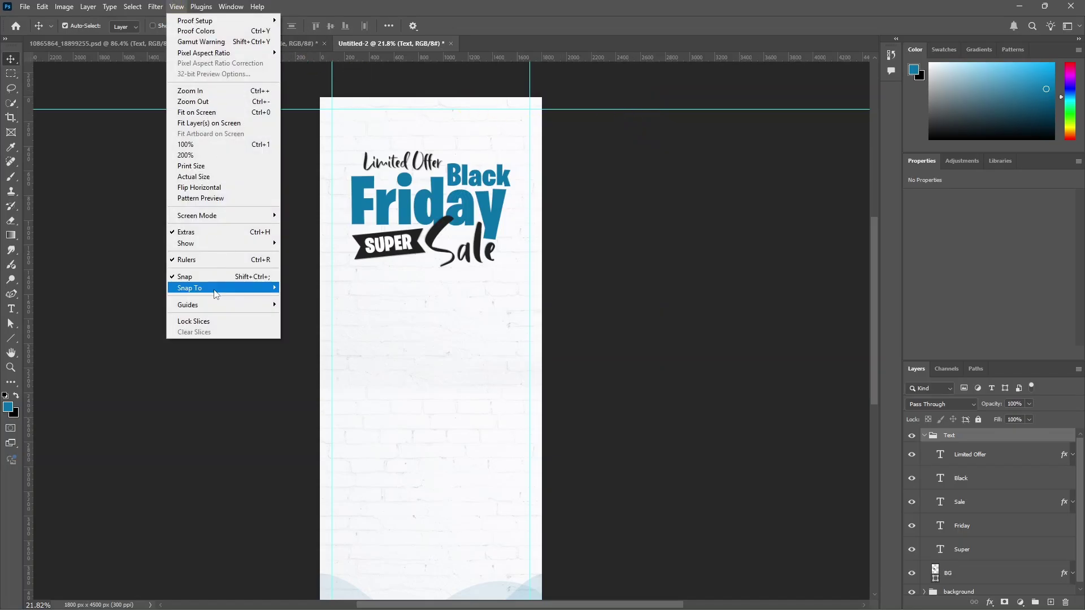
pyautogui.click(405, 127)
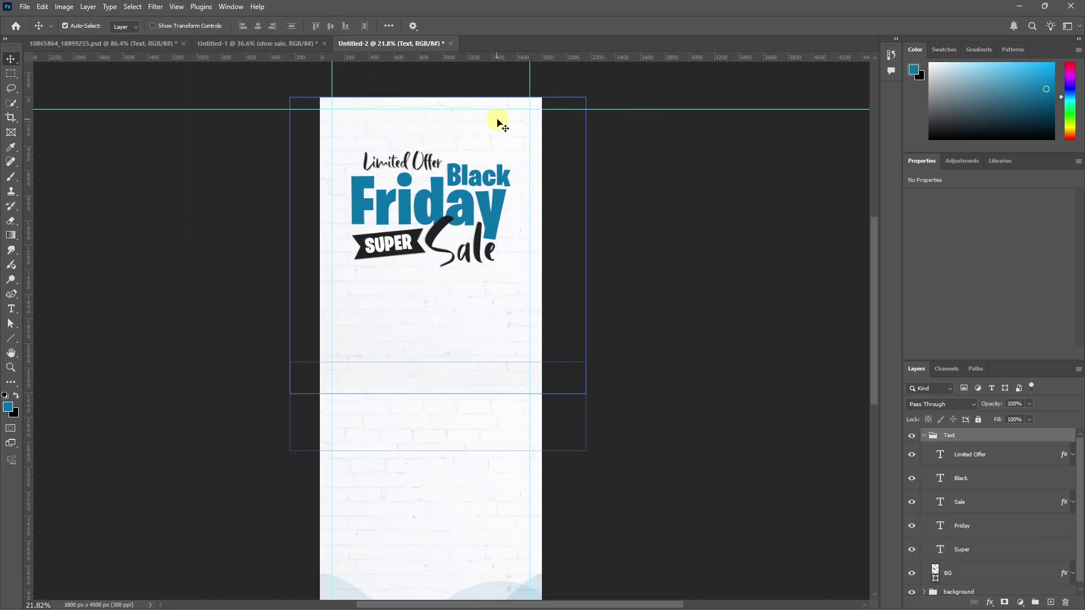
pyautogui.click(248, 44)
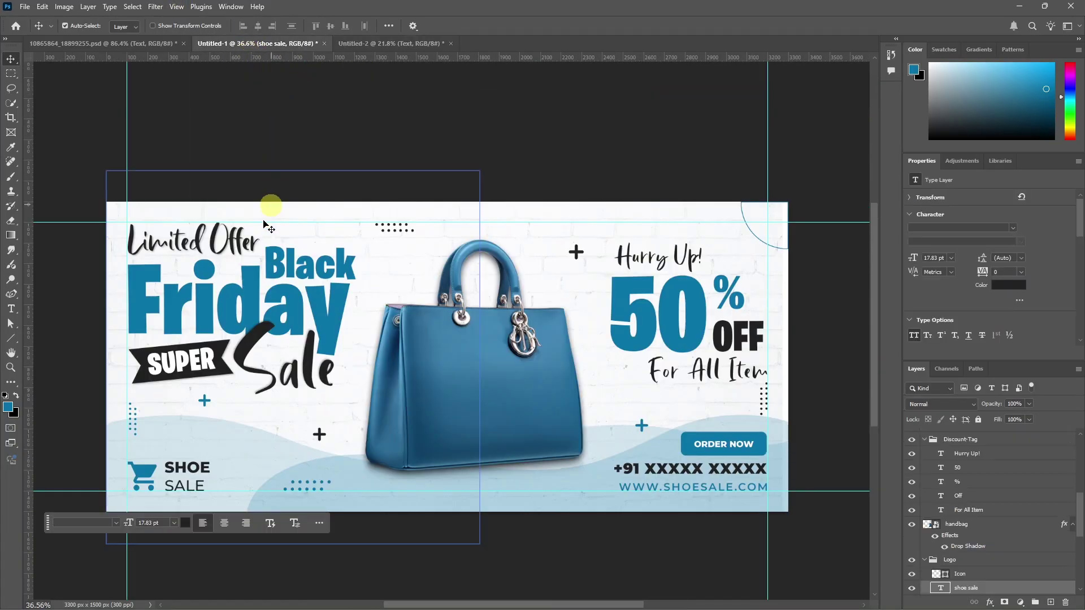
# - Copy the SHOE SALE Logo group into the tall banner and move it to the top
pyautogui.click(146, 477)
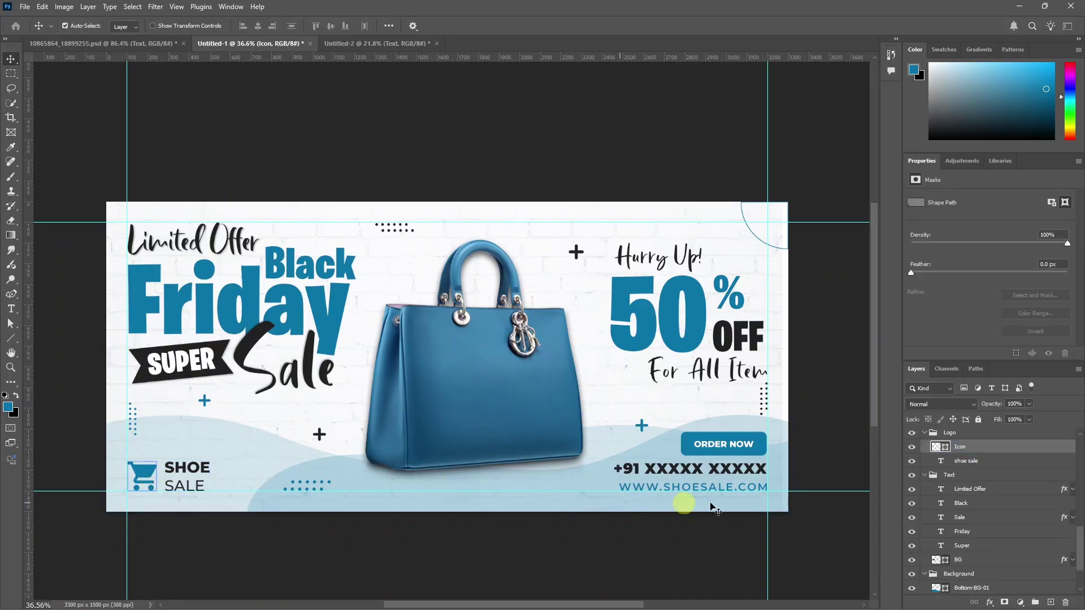
pyautogui.click(931, 452)
pyautogui.moveTo(955, 432); pyautogui.dragTo(446, 337)
pyautogui.scroll(1, 446, 337)
pyautogui.press('ctrl')
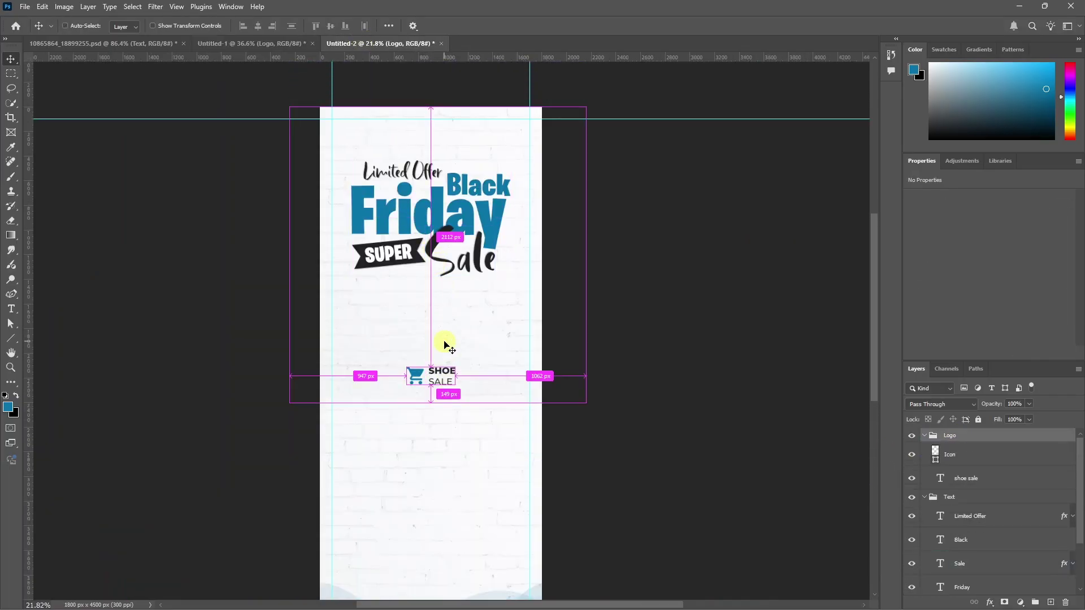
pyautogui.hotkey('ctrl', 't')
pyautogui.moveTo(446, 389); pyautogui.dragTo(436, 129)
pyautogui.click(484, 270)
pyautogui.scroll(-1, 484, 270)
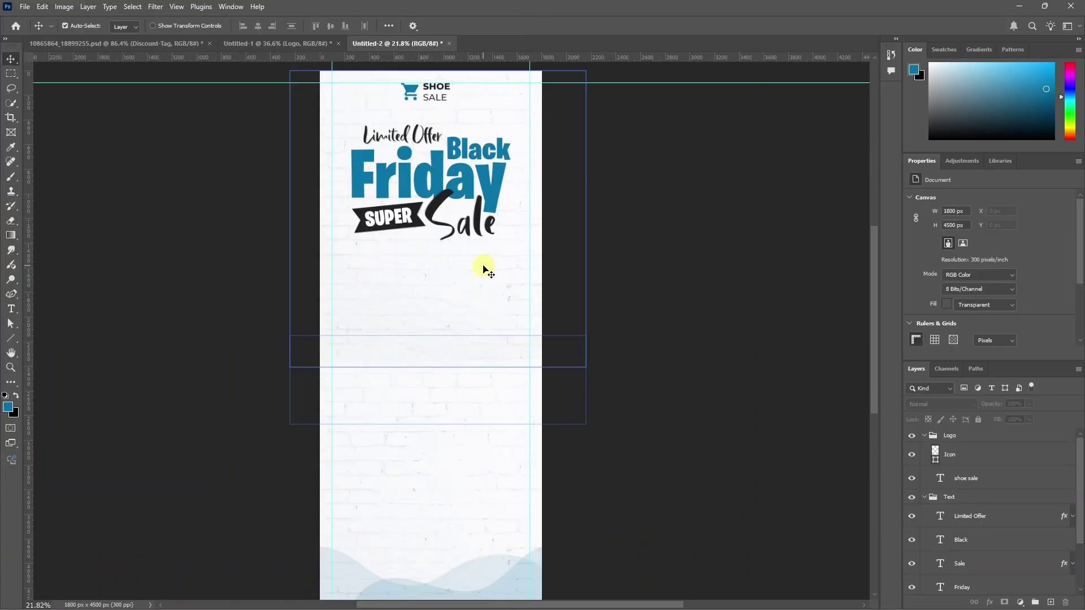
# - Copy the handbag from the square design, scaled to about 58%, below the headline
pyautogui.click(165, 43)
pyautogui.click(431, 370)
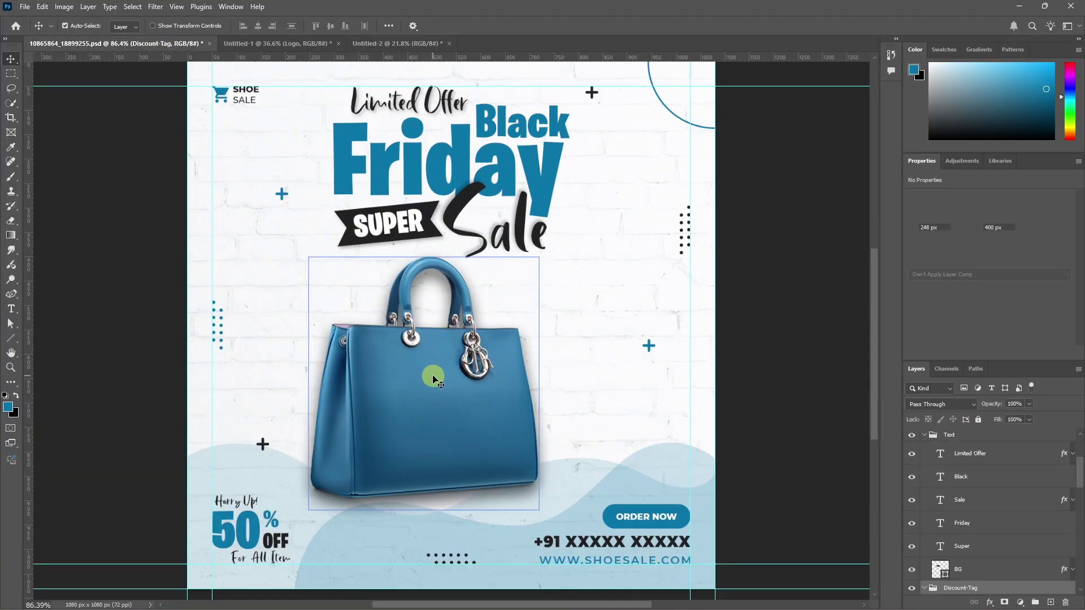
pyautogui.moveTo(433, 379); pyautogui.dragTo(444, 243)
pyautogui.hotkey('ctrl', 't')
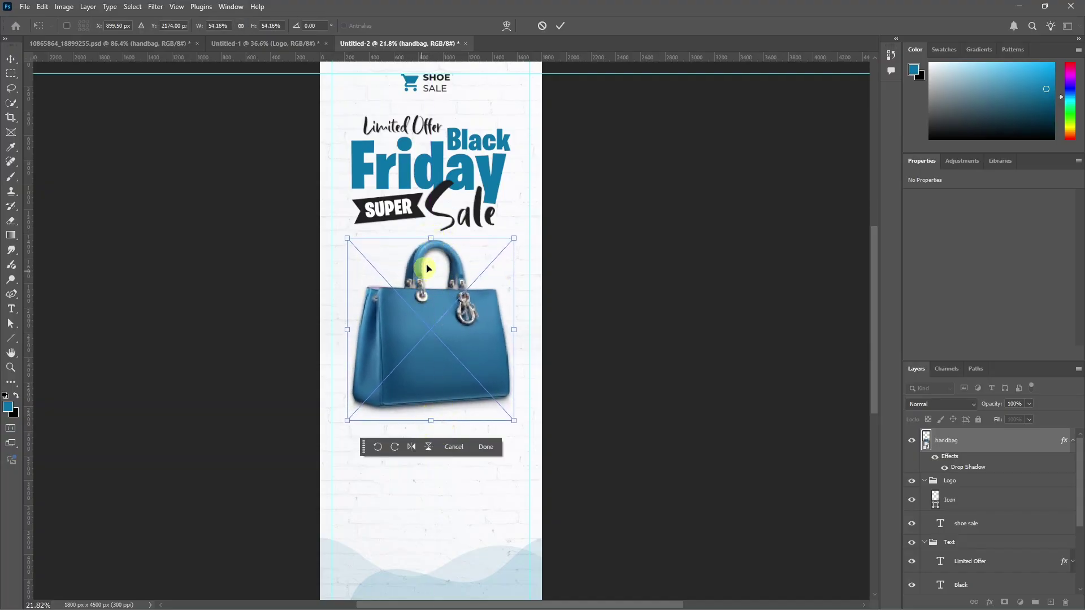
pyautogui.moveTo(432, 239); pyautogui.dragTo(436, 273)
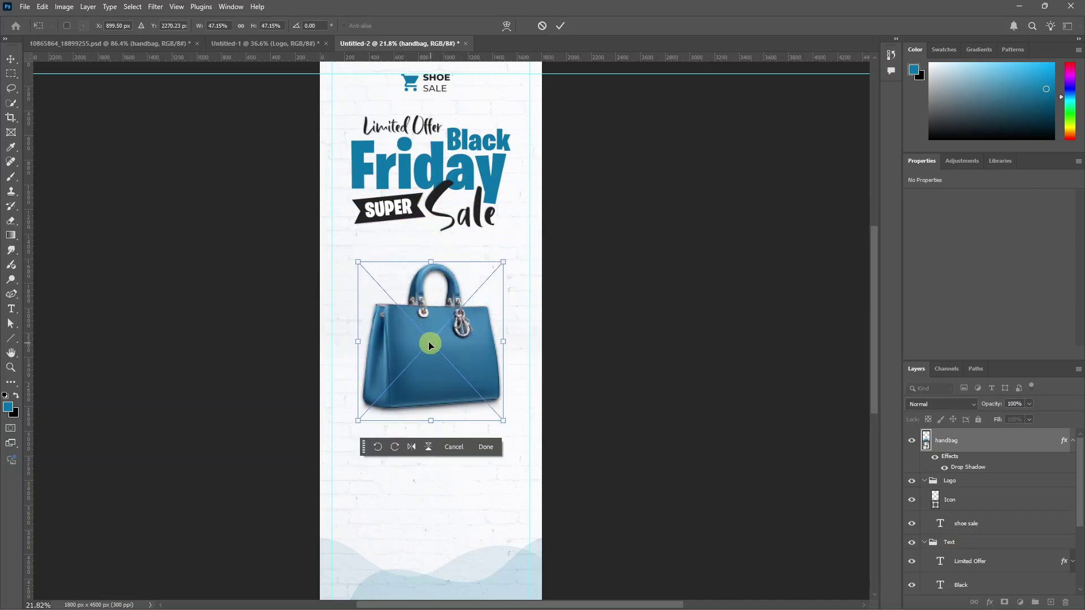
pyautogui.moveTo(429, 267); pyautogui.dragTo(427, 240)
pyautogui.moveTo(456, 341); pyautogui.dragTo(461, 344)
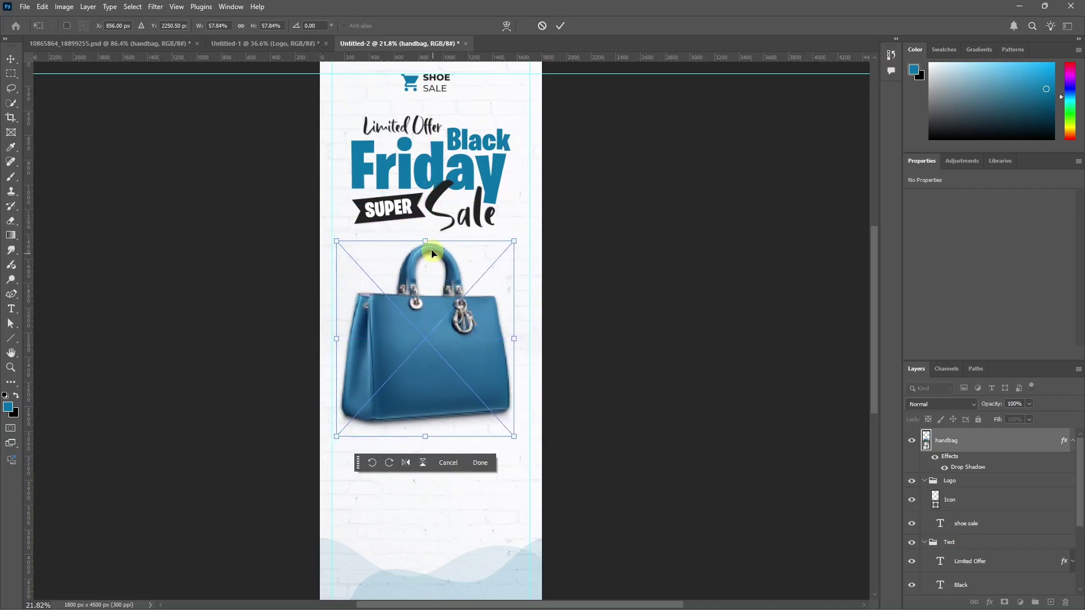
pyautogui.moveTo(425, 242); pyautogui.dragTo(430, 238)
pyautogui.moveTo(444, 375); pyautogui.dragTo(448, 372)
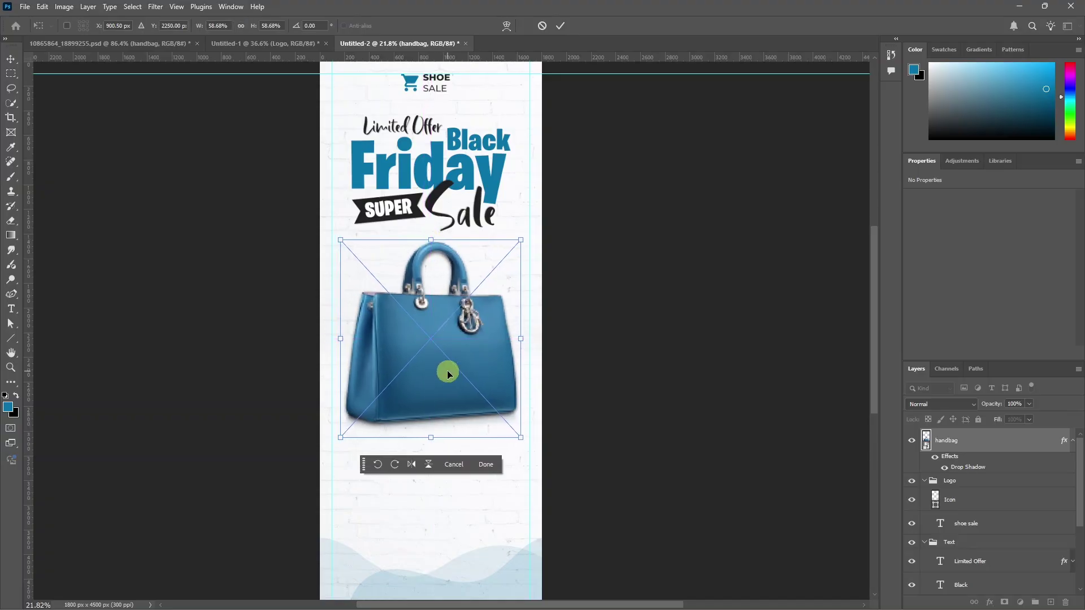
pyautogui.press('Return')
pyautogui.scroll(-2, 446, 367)
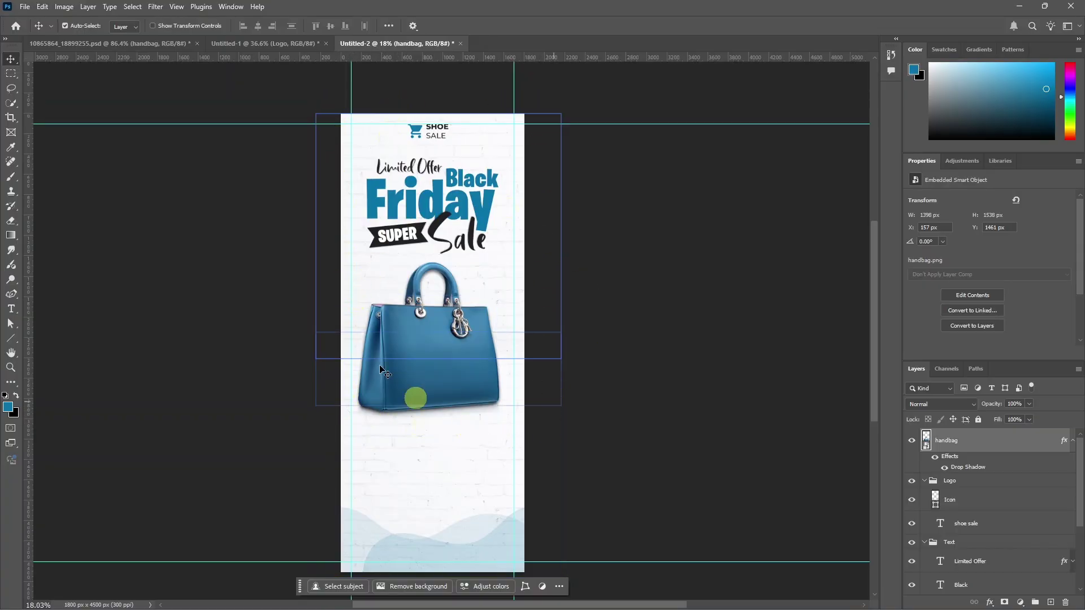
# - Copy the Discount-Tag group from the wide banner and position it under the handbag
pyautogui.click(243, 43)
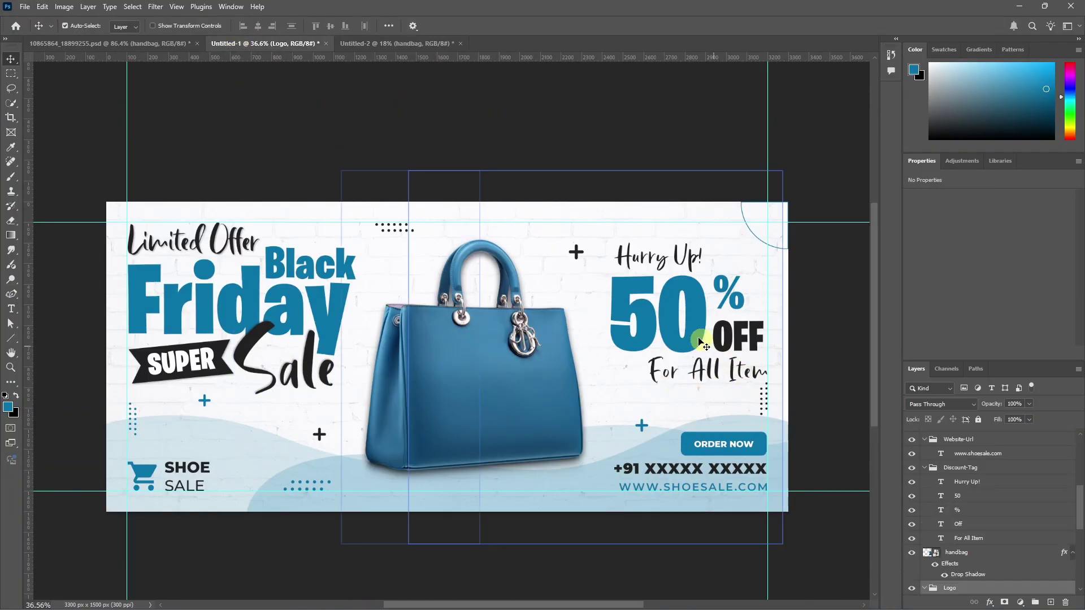
pyautogui.click(953, 471)
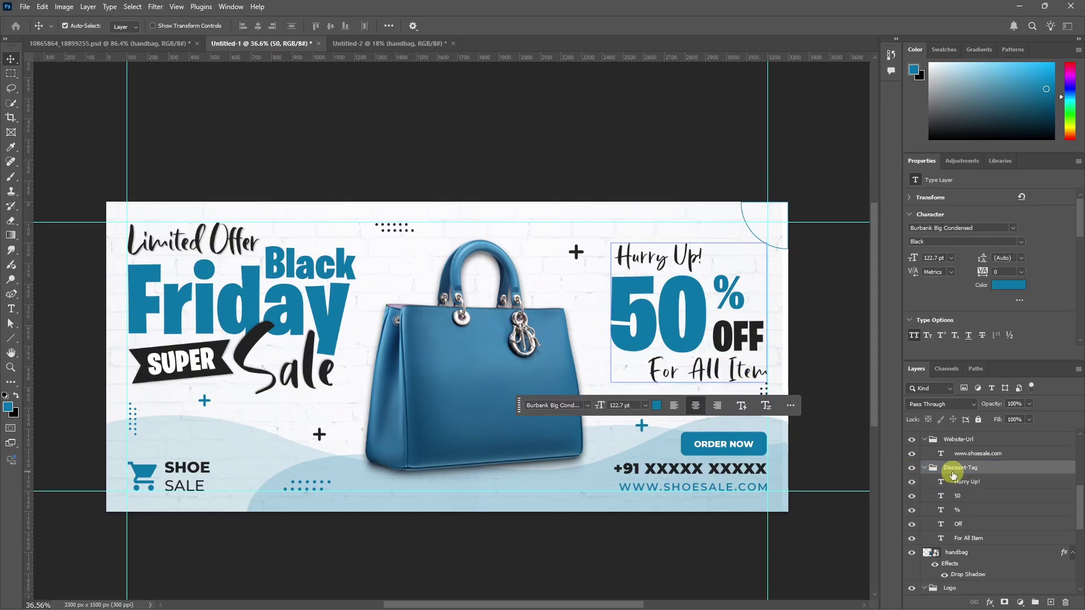
pyautogui.moveTo(523, 118); pyautogui.dragTo(432, 468)
pyautogui.hotkey('ctrl', 't')
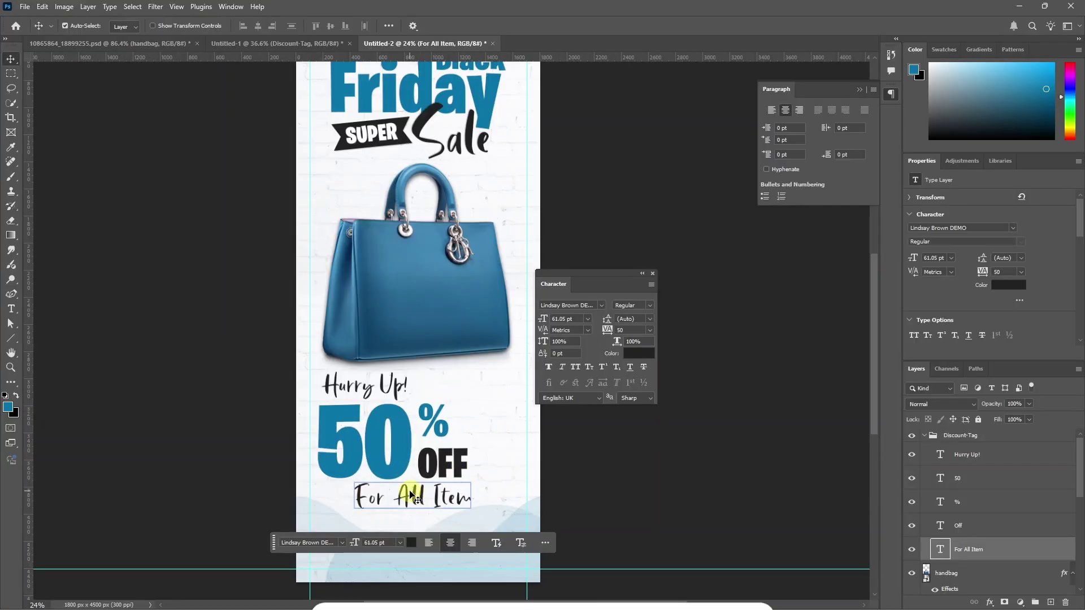
pyautogui.moveTo(412, 491); pyautogui.dragTo(503, 408)
# - Break For All Item into 'For' and 'All Item' lines and shift it left
pyautogui.doubleClick(510, 407)
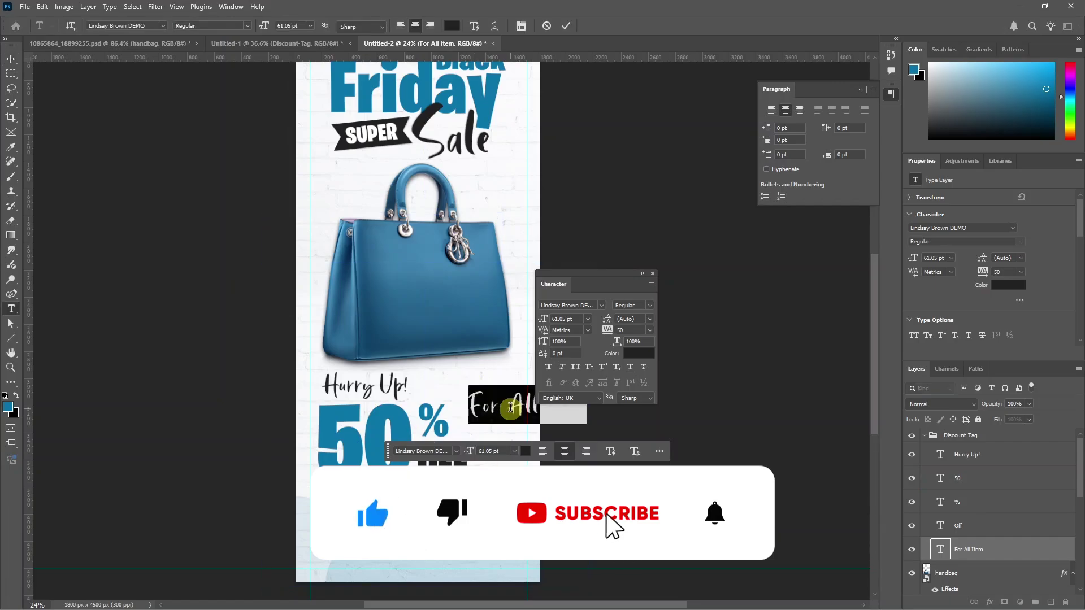
pyautogui.click(510, 406)
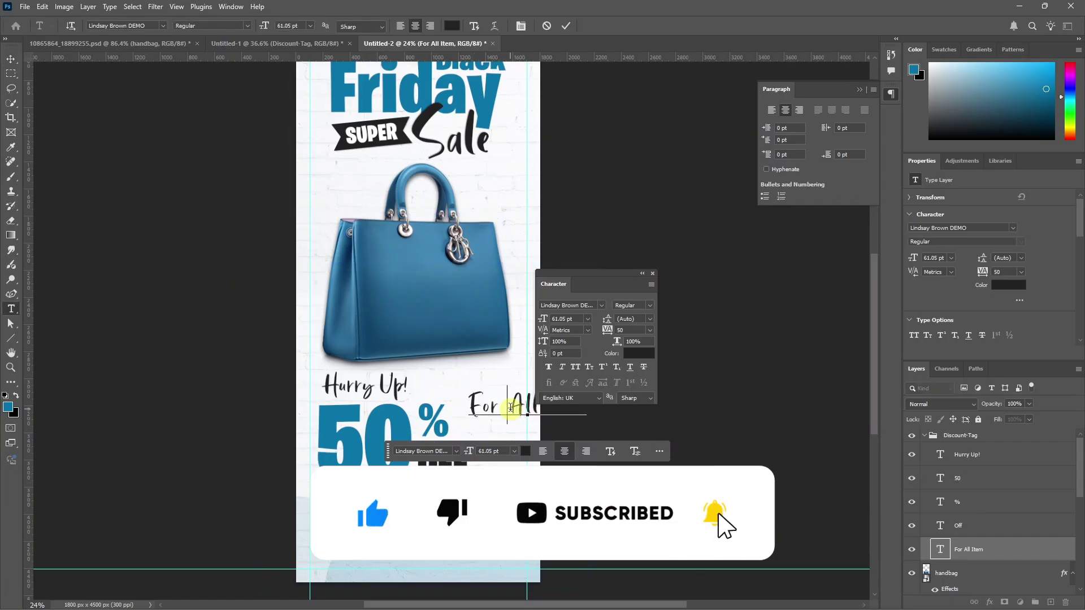
pyautogui.press('Return')
pyautogui.click(10, 60)
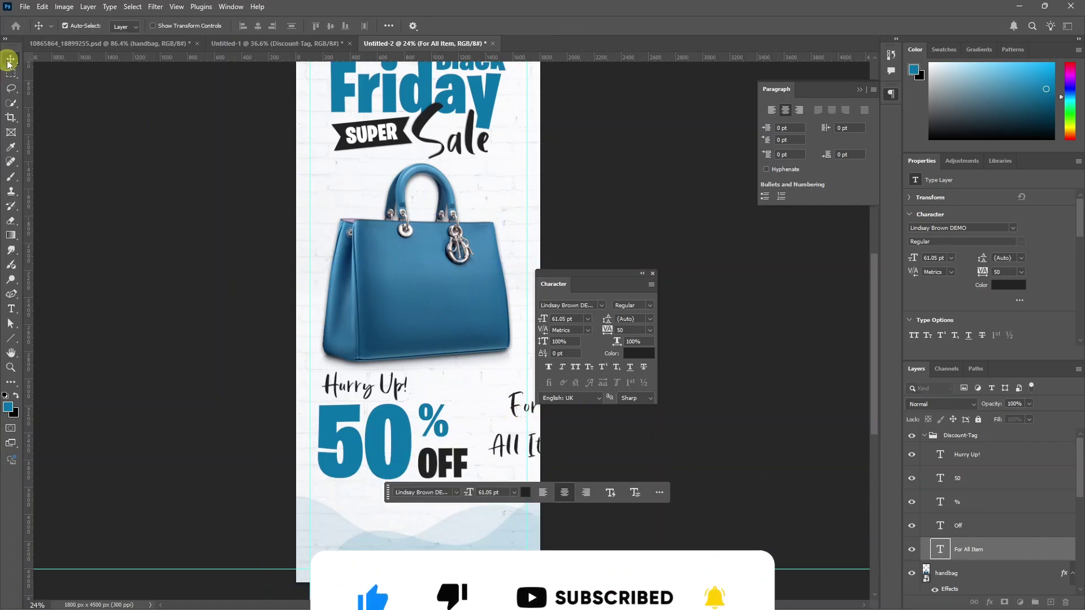
pyautogui.moveTo(497, 438); pyautogui.dragTo(477, 439)
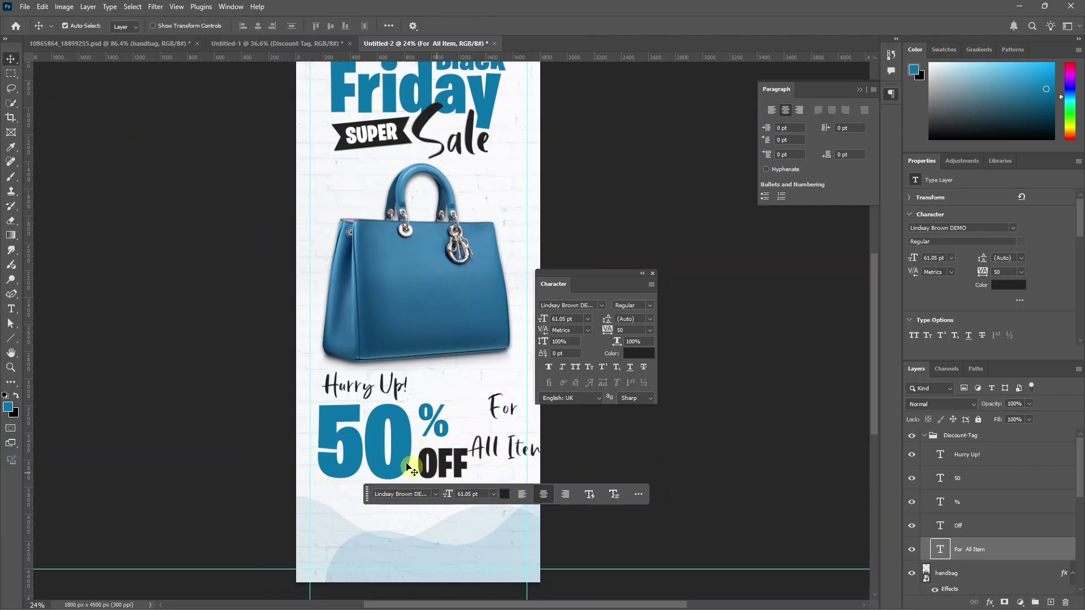
# - Scale the Hurry Up!, 50, % and Off texts together to about 82%
pyautogui.click(968, 534)
pyautogui.click(971, 453)
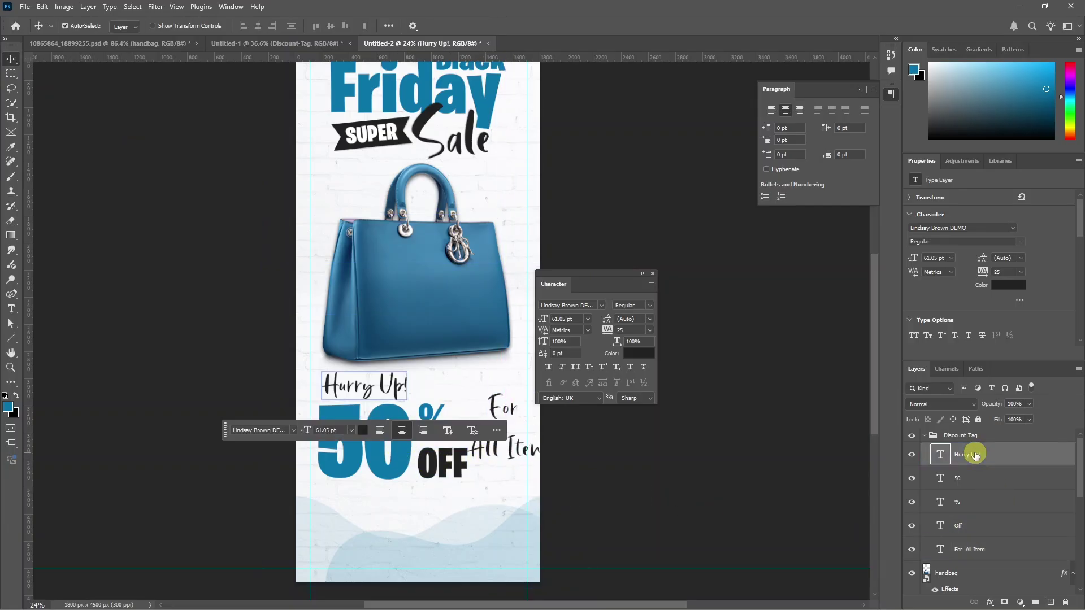
pyautogui.keyDown('shift'); pyautogui.click(968, 478); pyautogui.keyUp('shift')
pyautogui.keyDown('shift'); pyautogui.click(968, 501); pyautogui.keyUp('shift')
pyautogui.keyDown('shift'); pyautogui.click(969, 527); pyautogui.keyUp('shift')
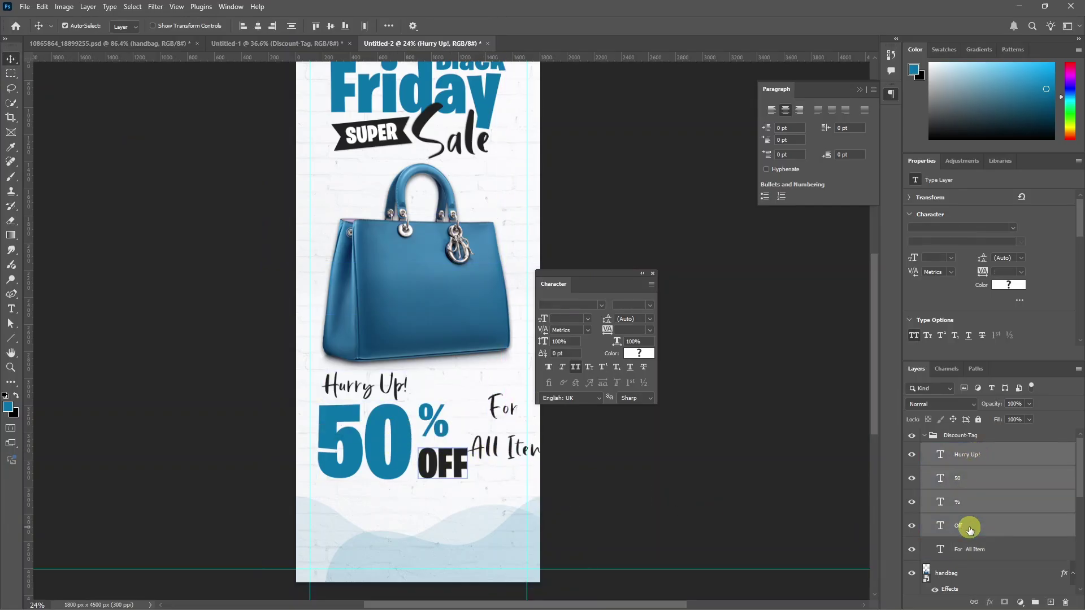
pyautogui.hotkey('ctrl', 't')
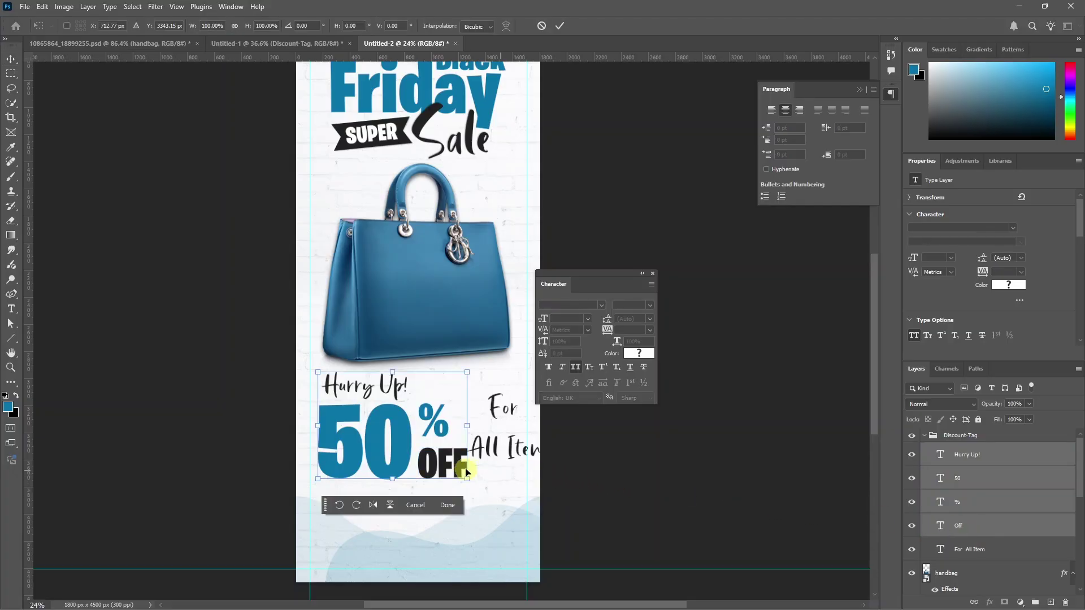
pyautogui.moveTo(468, 479); pyautogui.dragTo(388, 466)
pyautogui.press('Return')
# - Enlarge the word For to about 146 pt with tighter leading, then move the text down-right
pyautogui.moveTo(500, 462); pyautogui.dragTo(480, 470)
pyautogui.doubleClick(483, 455)
pyautogui.moveTo(503, 415); pyautogui.dragTo(458, 415)
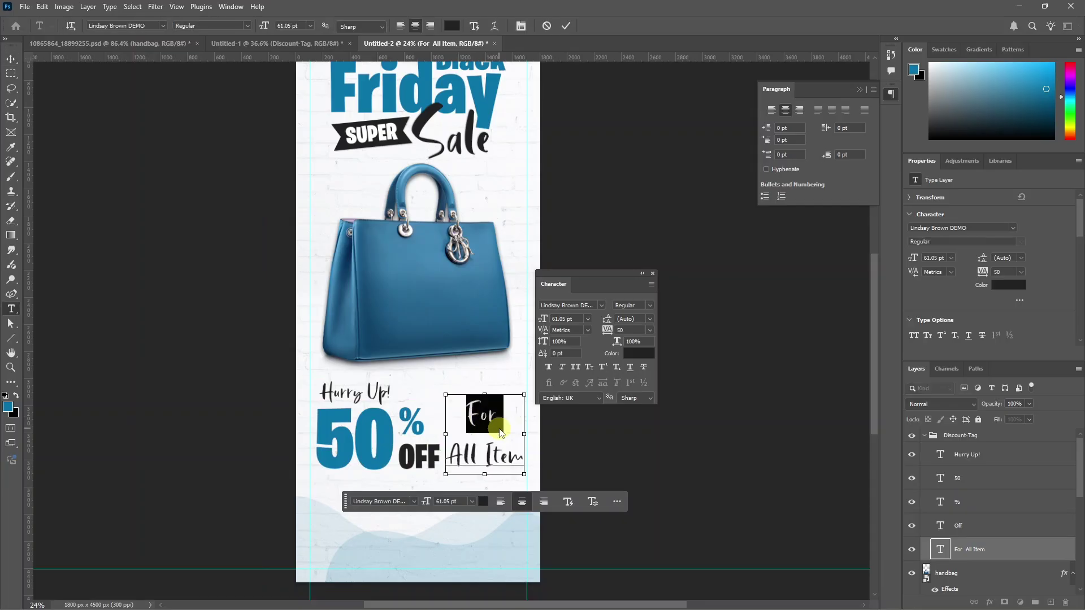
pyautogui.hotkey('ctrl', 'alt', 'shift', '.')
pyautogui.hotkey('ctrl', 'alt', 'shift', '.')
pyautogui.hotkey('ctrl', 'alt', 'shift', '.')
pyautogui.hotkey('ctrl', 'alt', 'shift', '.')
pyautogui.hotkey('ctrl', 'alt', 'shift', '.')
pyautogui.hotkey('ctrl', 'alt', 'shift', '.')
pyautogui.hotkey('ctrl', 'alt', 'shift', '.')
pyautogui.hotkey('ctrl', 'alt', 'shift', '.')
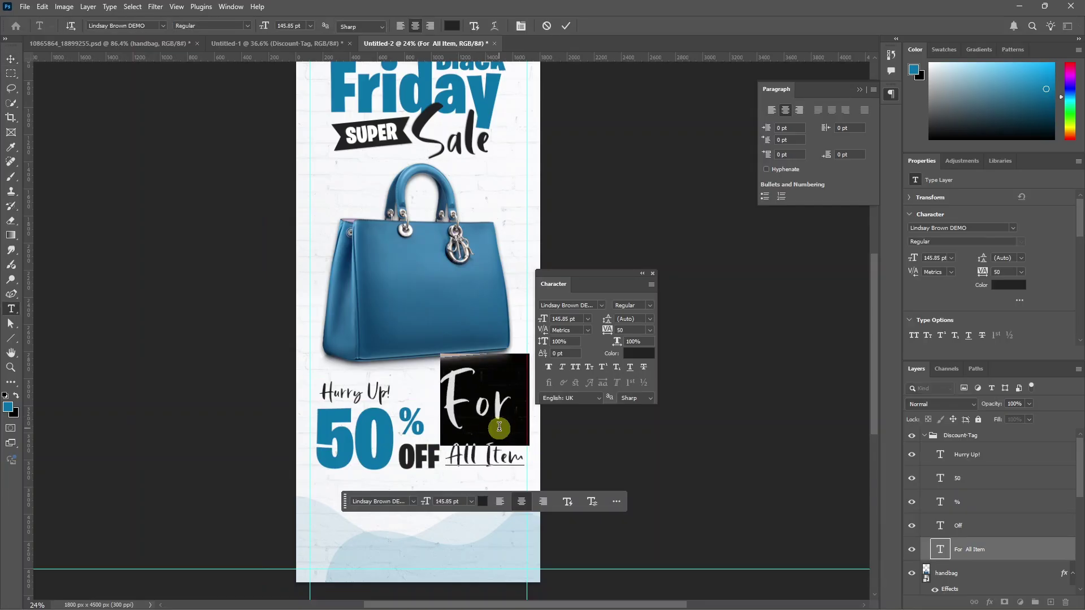
pyautogui.hotkey('ctrl', 'alt', 'Up')
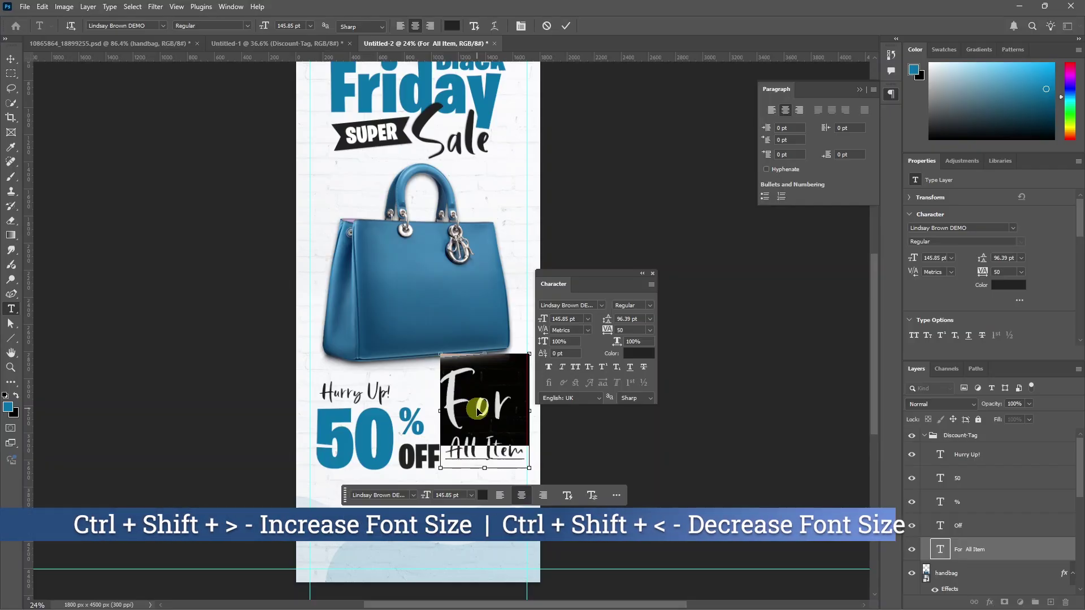
pyautogui.hotkey('ctrl', 'alt', 'shift', '.')
pyautogui.hotkey('ctrl', 'alt', 'shift', '.')
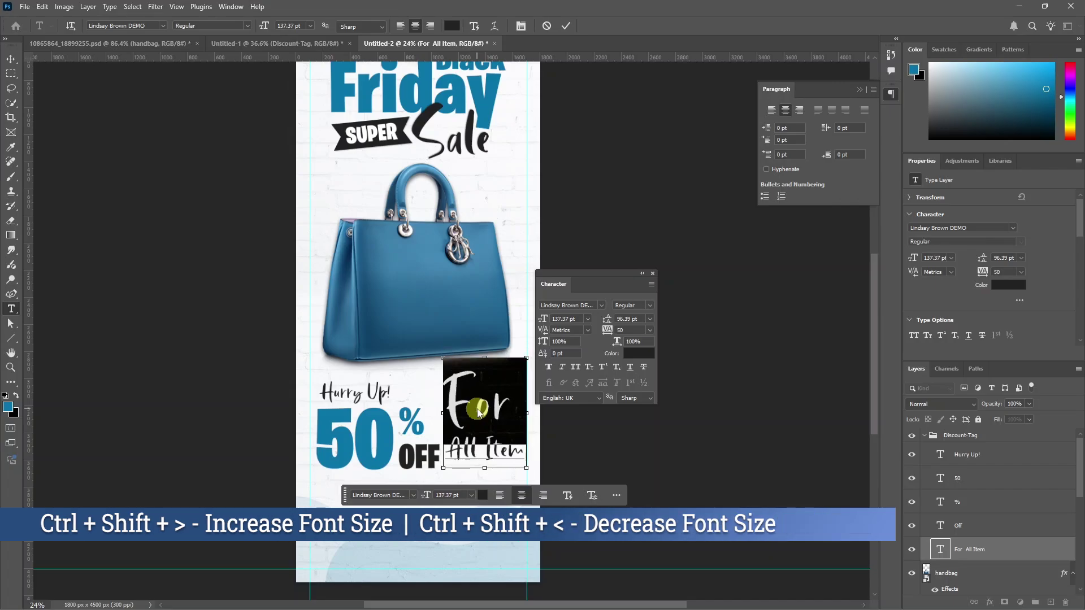
pyautogui.hotkey('ctrl', 'Return')
pyautogui.press('v')
pyautogui.moveTo(428, 389); pyautogui.dragTo(457, 420)
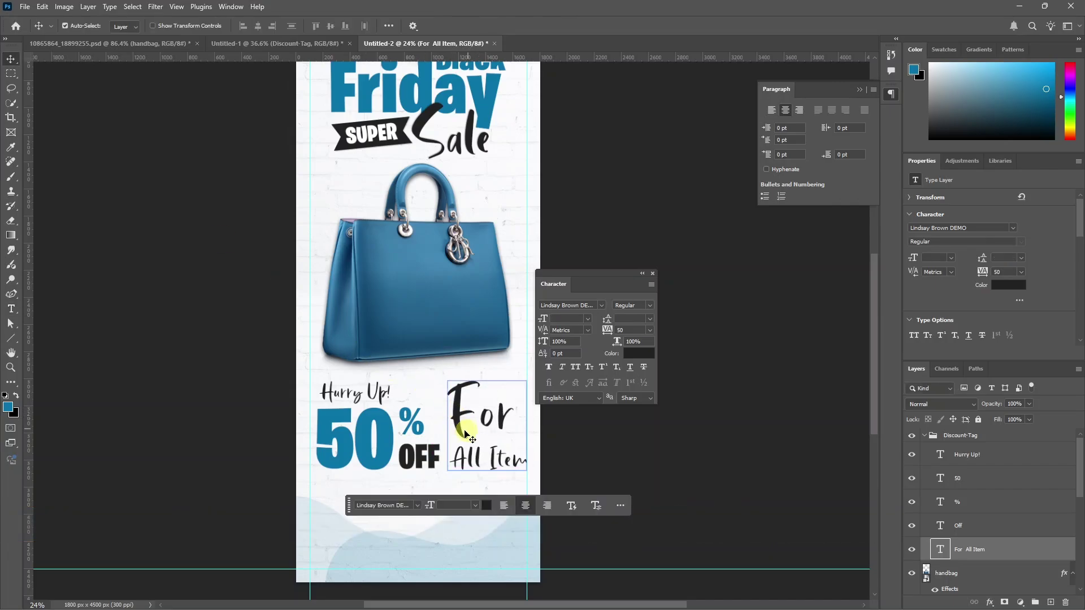
# - Colour the All Item line teal to match the 50%, leaving For black
pyautogui.doubleClick(484, 469)
pyautogui.click(482, 461)
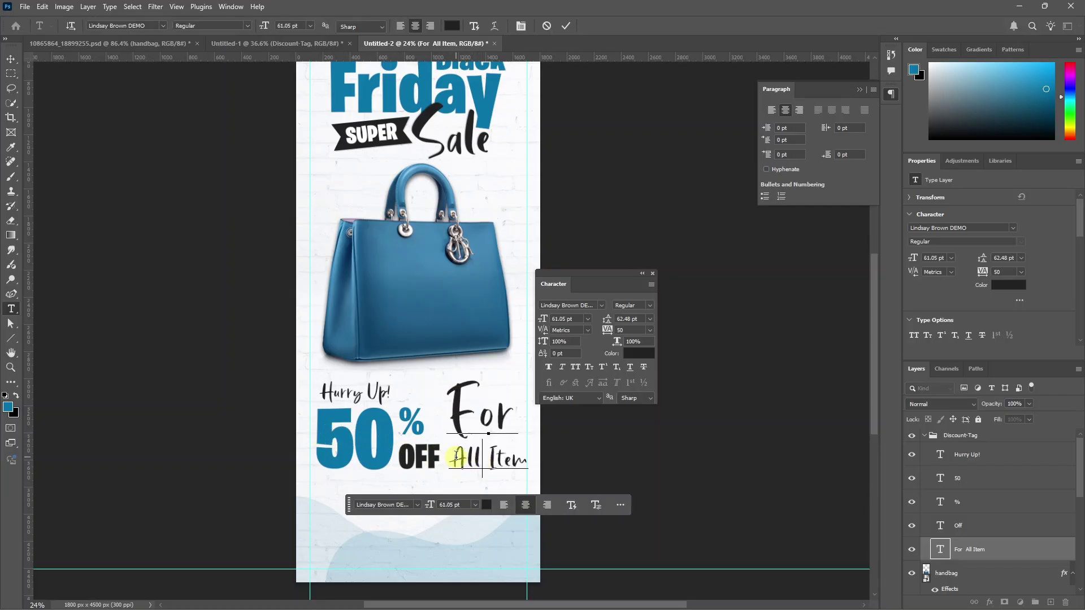
pyautogui.moveTo(457, 456); pyautogui.dragTo(530, 462)
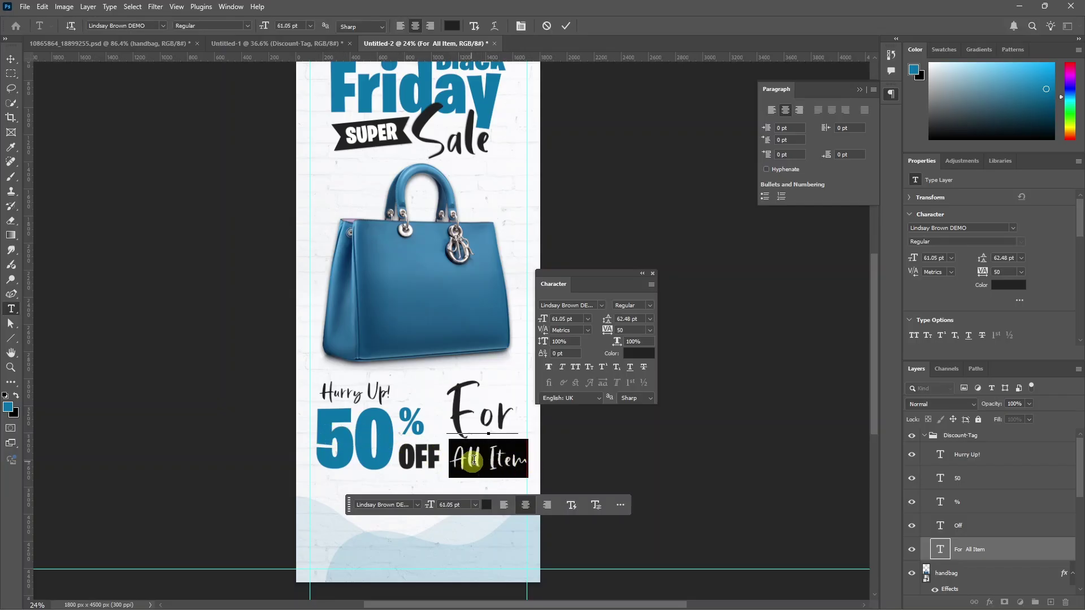
pyautogui.moveTo(452, 460); pyautogui.dragTo(503, 459)
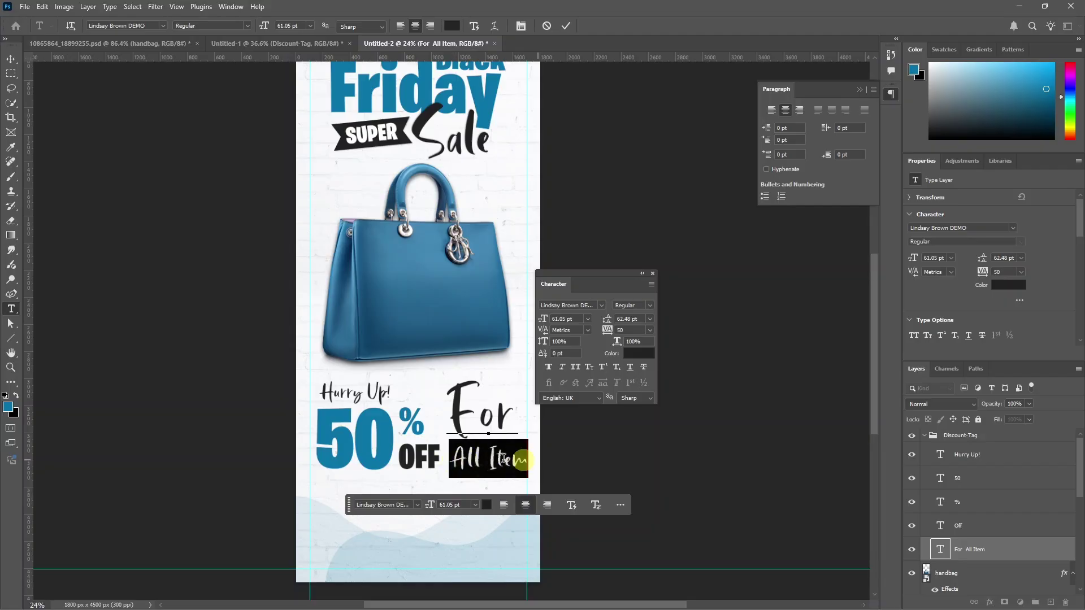
pyautogui.click(16, 396)
pyautogui.click(15, 396)
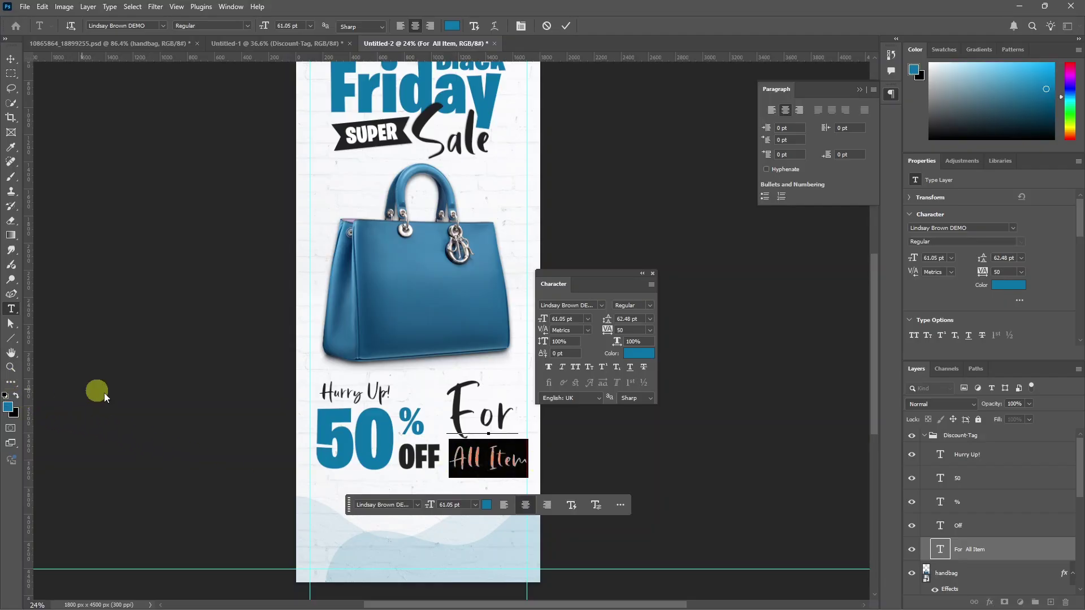
pyautogui.click(10, 58)
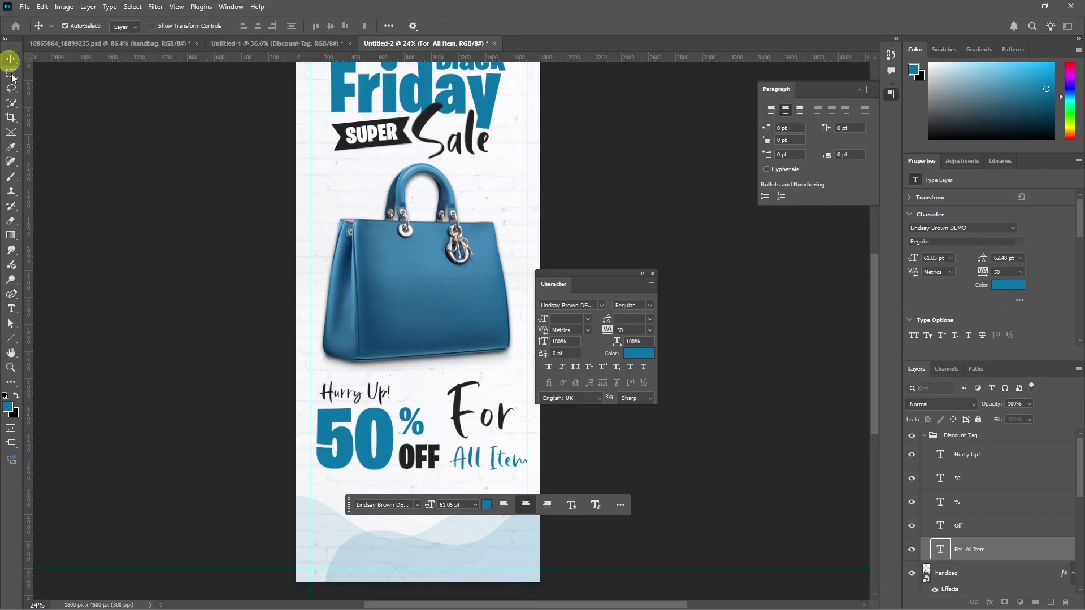
pyautogui.scroll(3, 450, 445)
pyautogui.click(342, 412)
# - Select the tall banner's discount text layers and close the Character settings
pyautogui.click(395, 411)
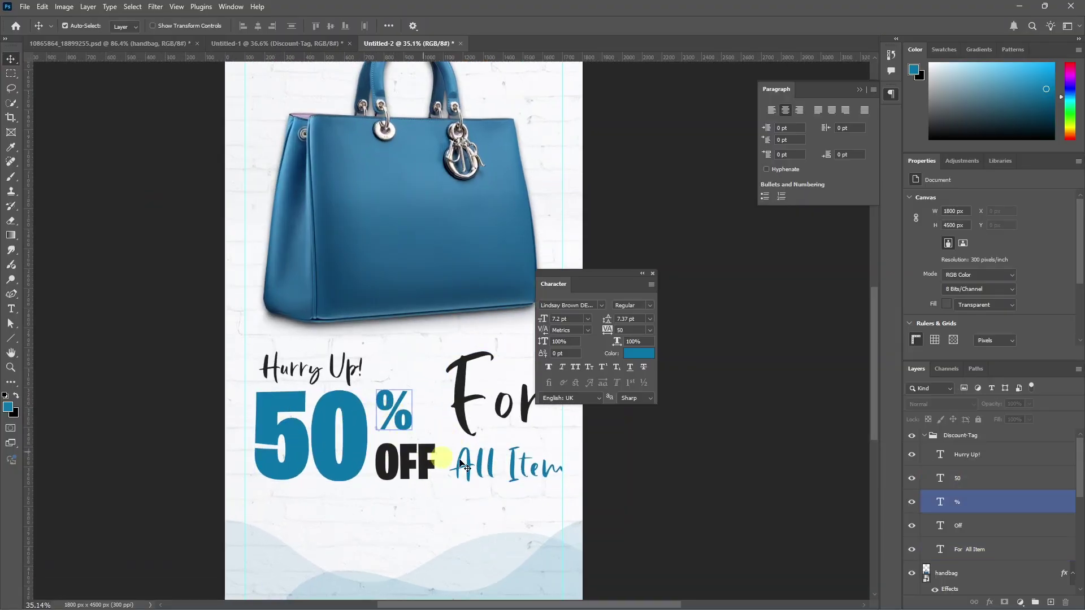
pyautogui.click(528, 474)
pyautogui.scroll(-2, 332, 424)
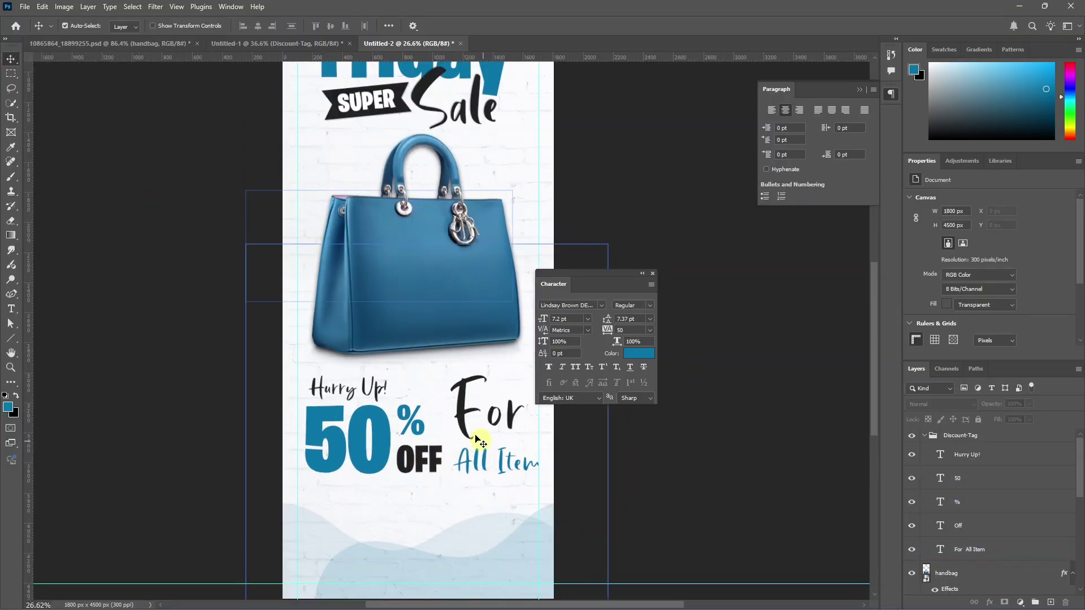
pyautogui.click(465, 408)
pyautogui.scroll(-1, 485, 429)
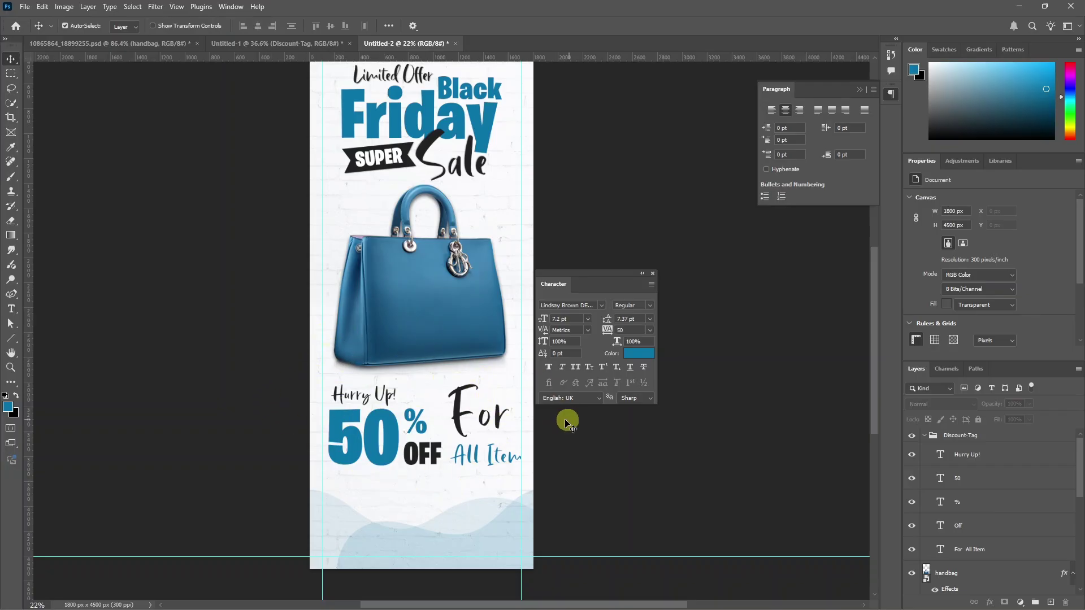
pyautogui.click(653, 274)
# - Copy the Button, Phone-Number and Website-Url groups from the square ad into the tall banner
pyautogui.click(157, 43)
pyautogui.click(461, 472)
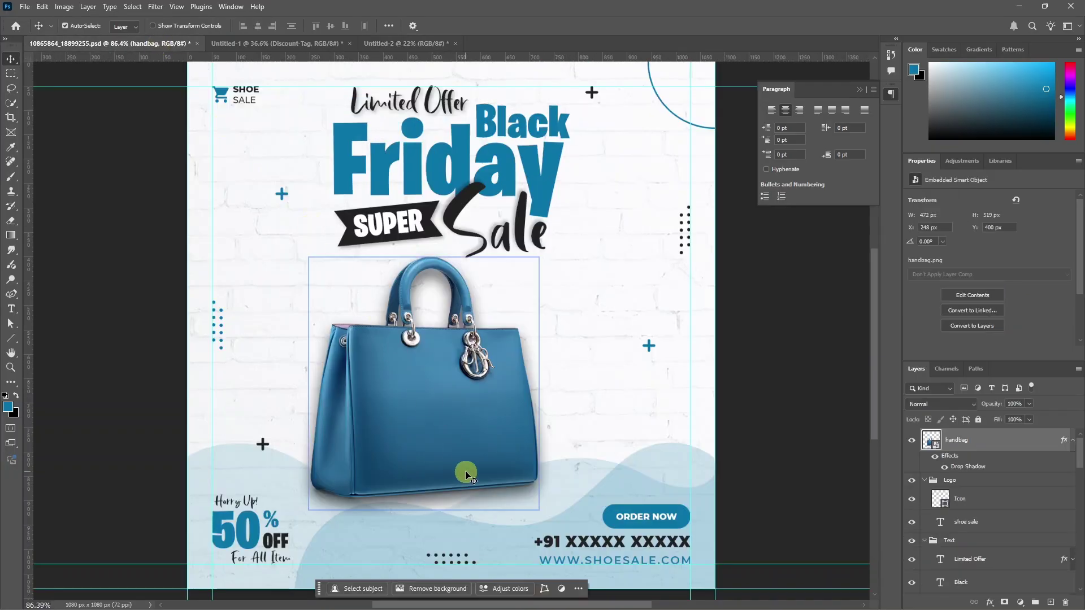
pyautogui.scroll(-1, 596, 505)
pyautogui.click(644, 463)
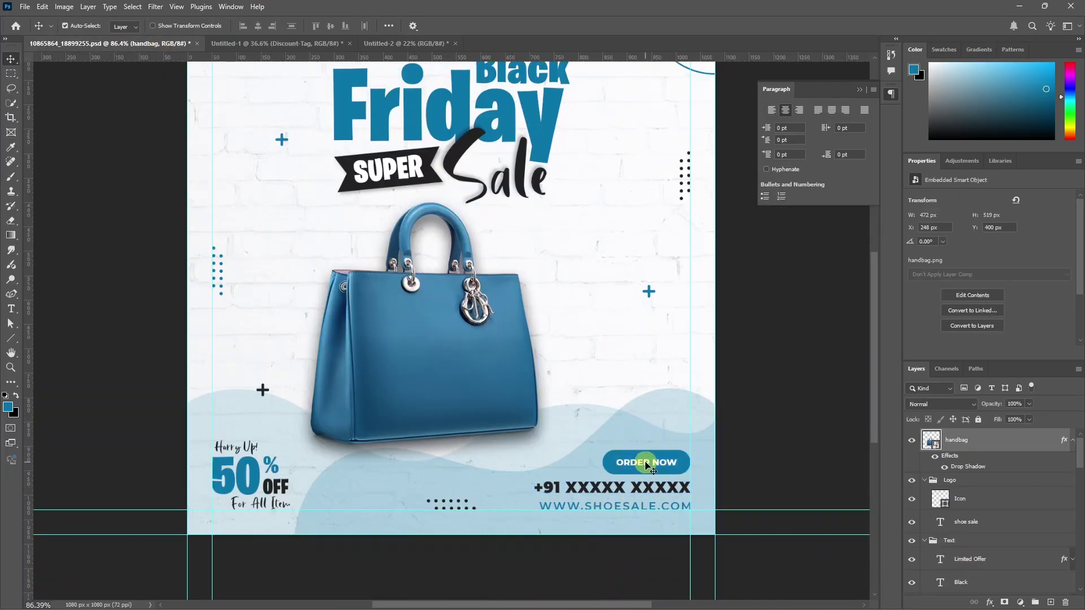
pyautogui.click(960, 564)
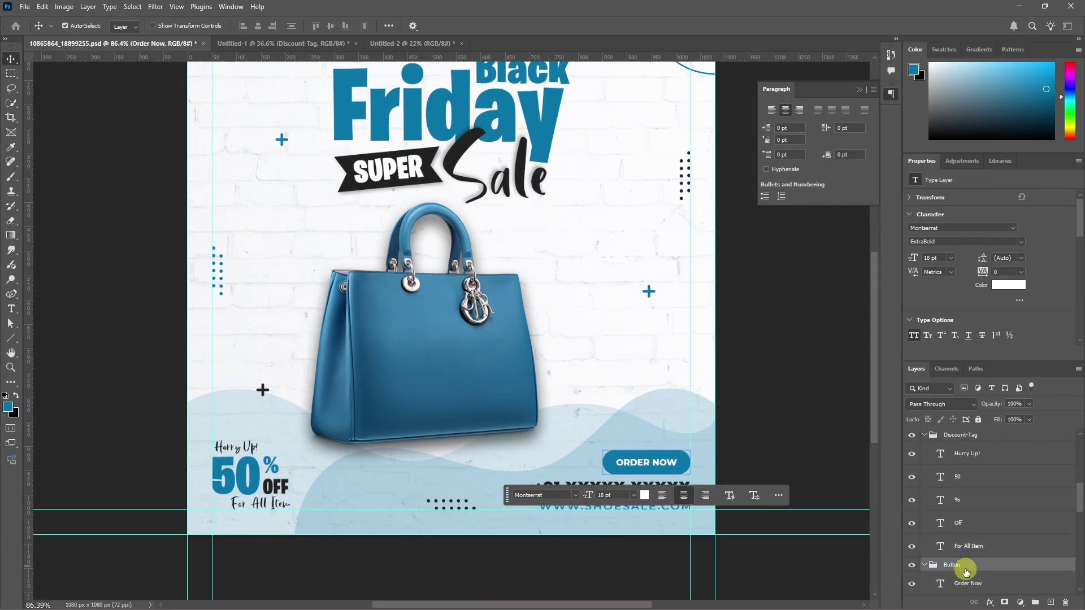
pyautogui.scroll(-3, 964, 536)
pyautogui.keyDown('shift'); pyautogui.click(960, 529); pyautogui.keyUp('shift')
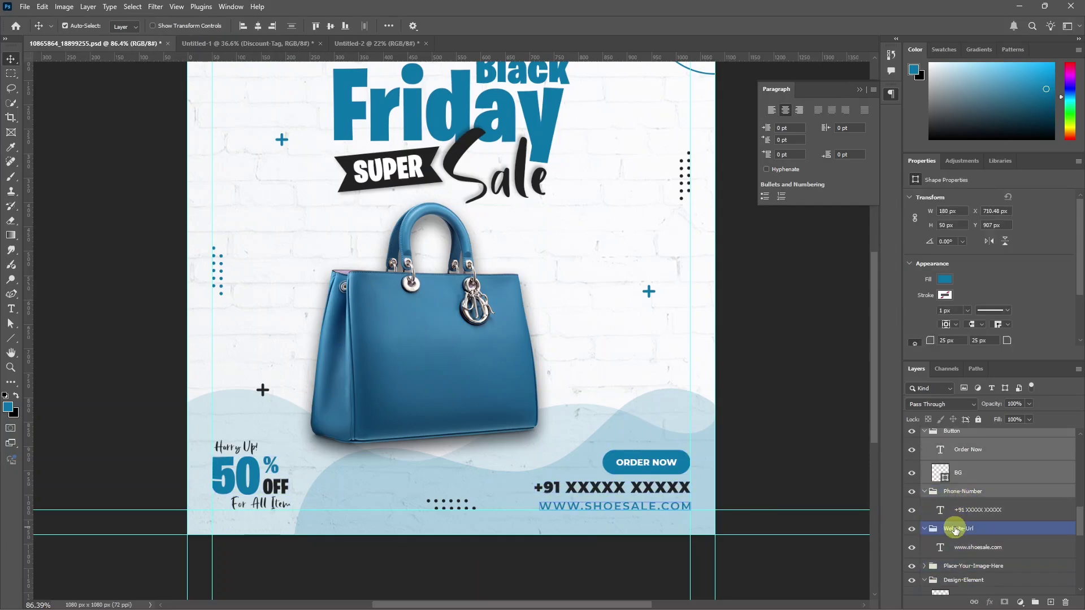
pyautogui.moveTo(957, 519); pyautogui.dragTo(482, 511)
# - Resize the footer block to fit the tall banner's bottom, then show the wide banner
pyautogui.hotkey('ctrl', 't')
pyautogui.scroll(3, 462, 542)
pyautogui.scroll(-2, 429, 455)
pyautogui.scroll(-3, 428, 455)
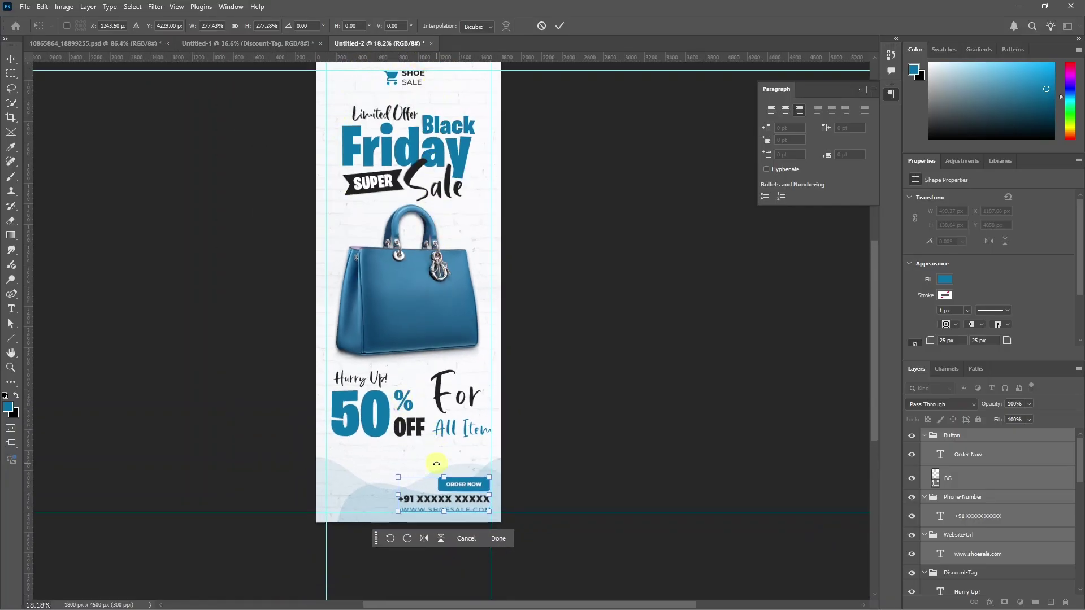
pyautogui.scroll(-2, 431, 460)
pyautogui.scroll(3, 373, 455)
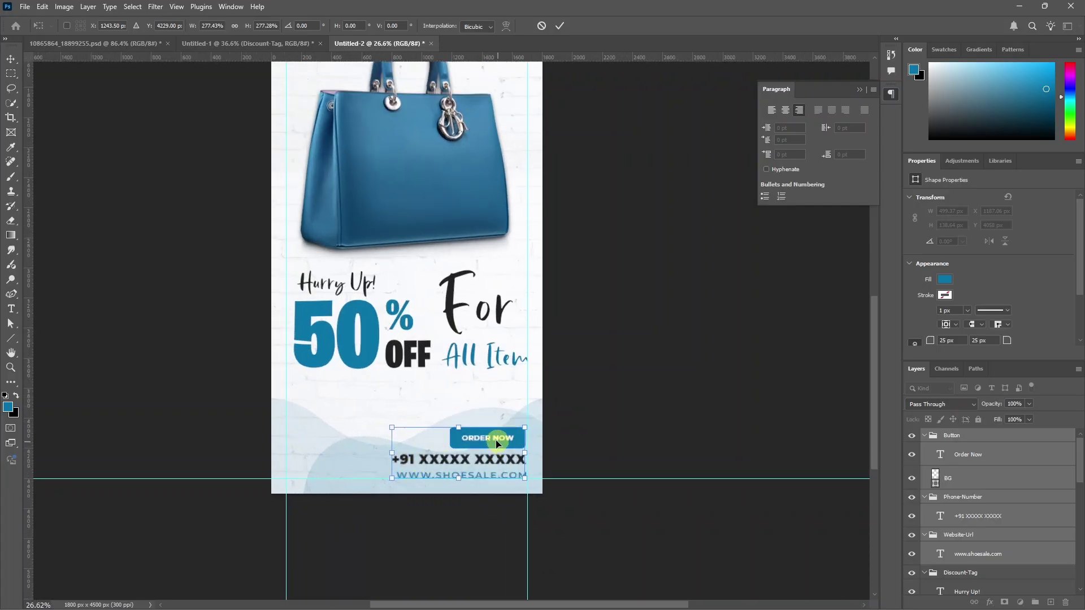
pyautogui.moveTo(500, 445); pyautogui.dragTo(496, 444)
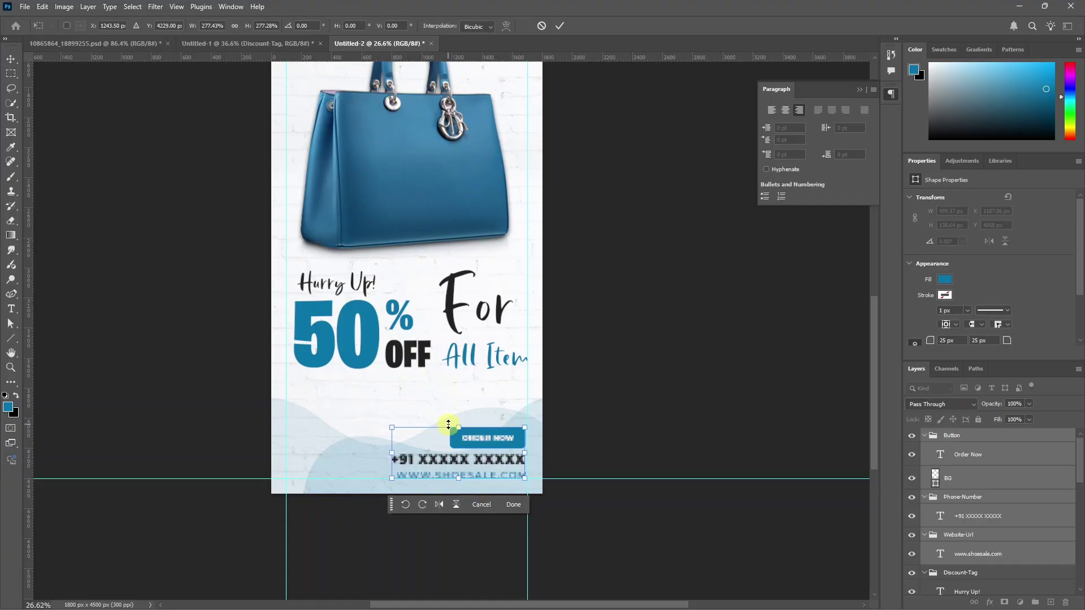
pyautogui.press('Return')
pyautogui.click(582, 438)
pyautogui.scroll(-1, 480, 435)
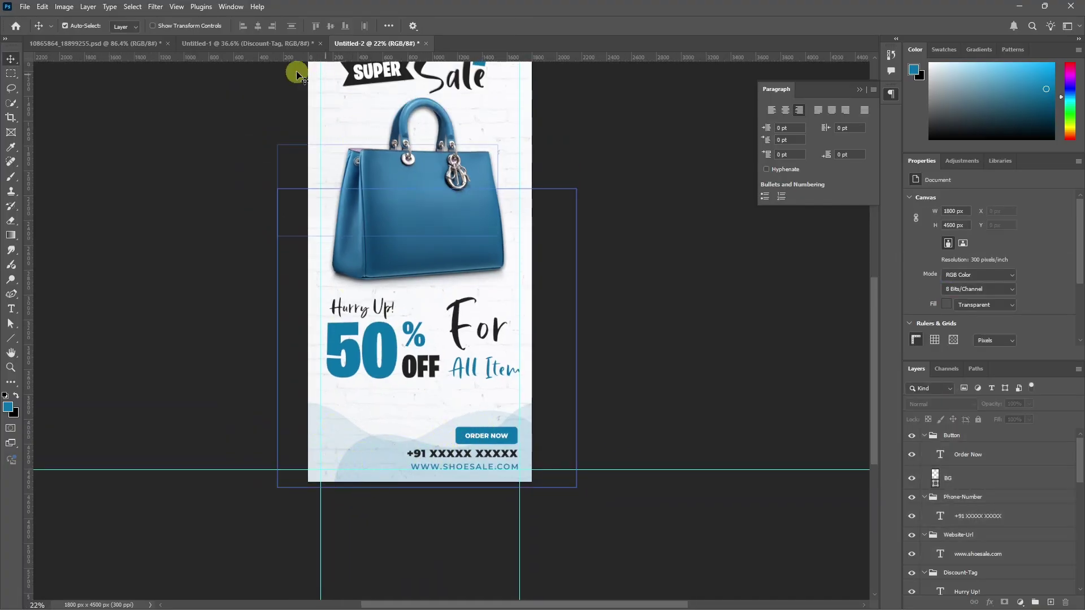
pyautogui.click(240, 43)
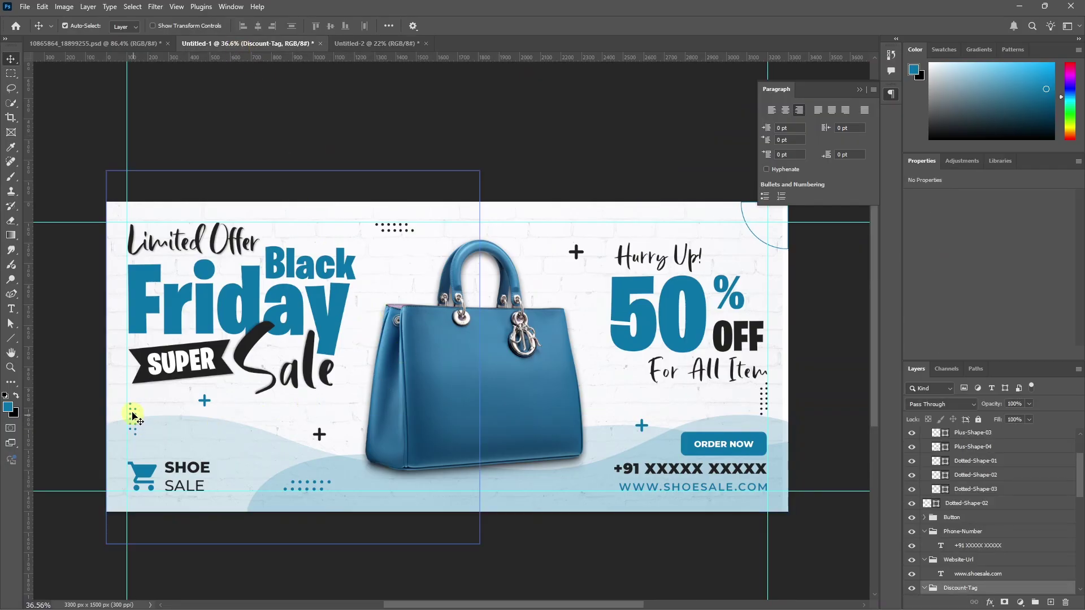
# - Copy the small dotted shape into the tall banner and place it beside the phone number
pyautogui.click(295, 486)
pyautogui.click(299, 485)
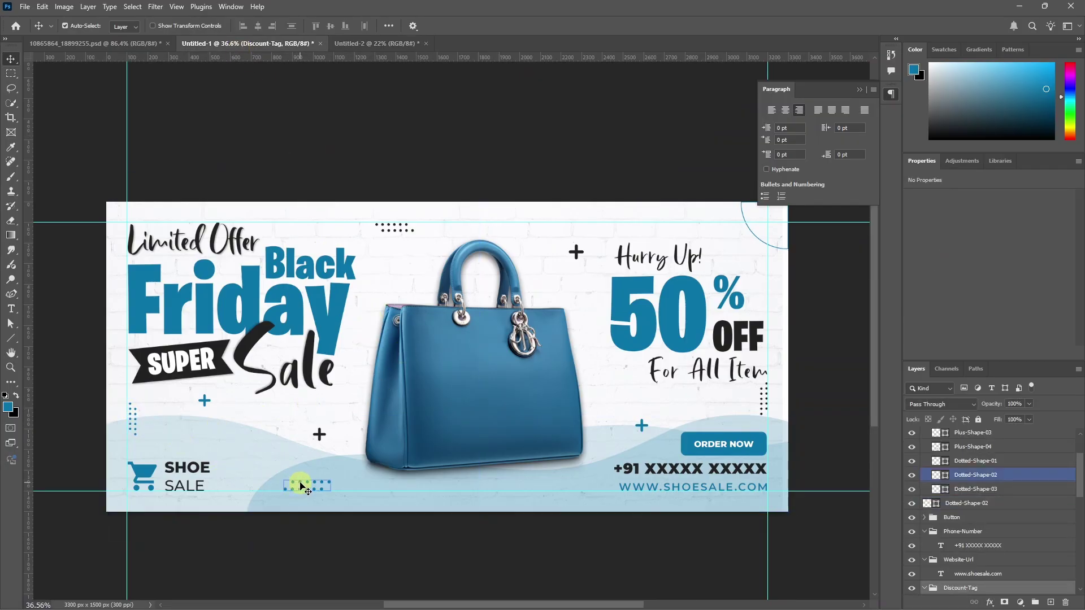
pyautogui.moveTo(240, 25); pyautogui.dragTo(412, 392)
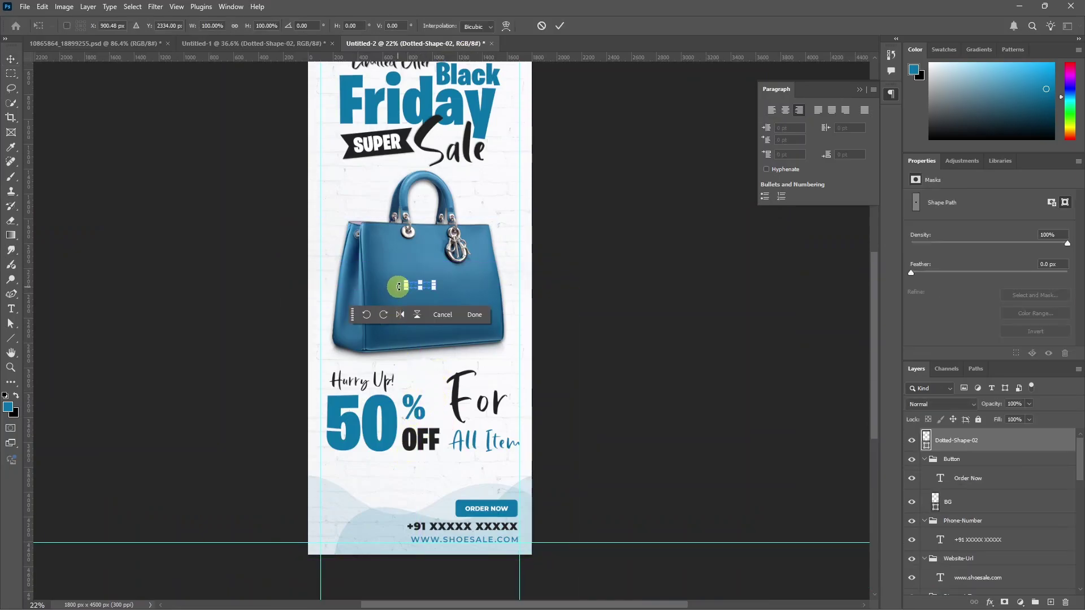
pyautogui.hotkey('ctrl', 't')
pyautogui.moveTo(392, 306); pyautogui.dragTo(331, 542)
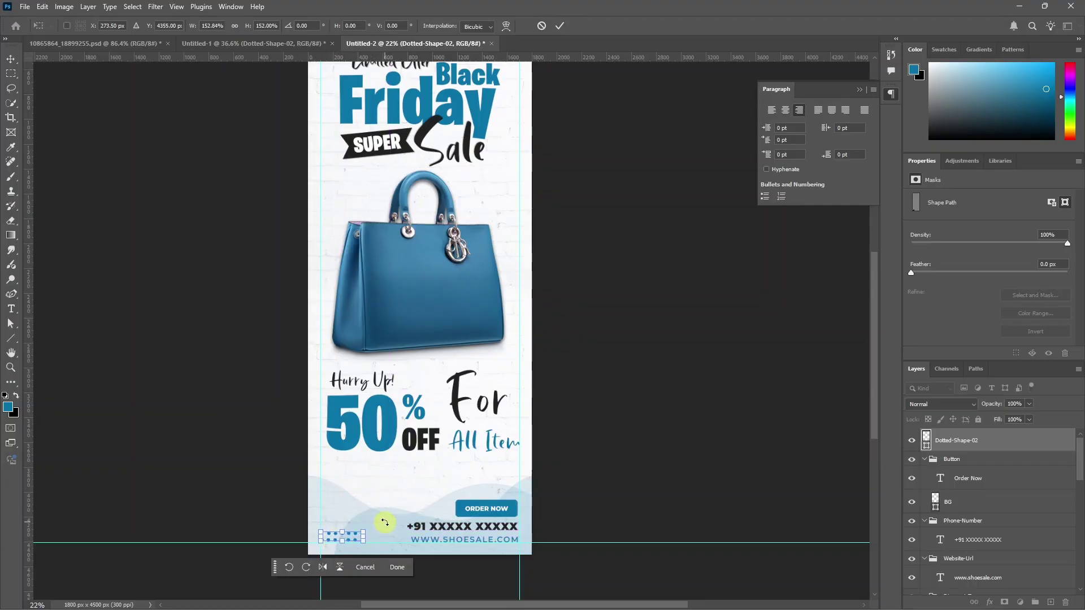
pyautogui.press('Return')
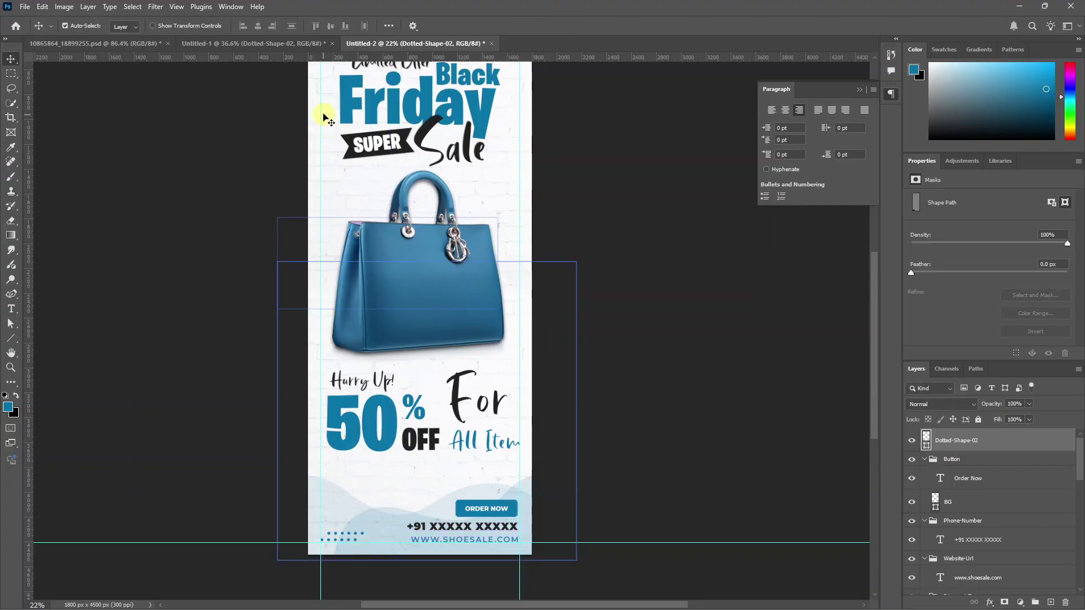
# - Copy the plus shape from the wide banner, enlarge it, and position plus decorations beside the bag
pyautogui.click(283, 44)
pyautogui.click(575, 253)
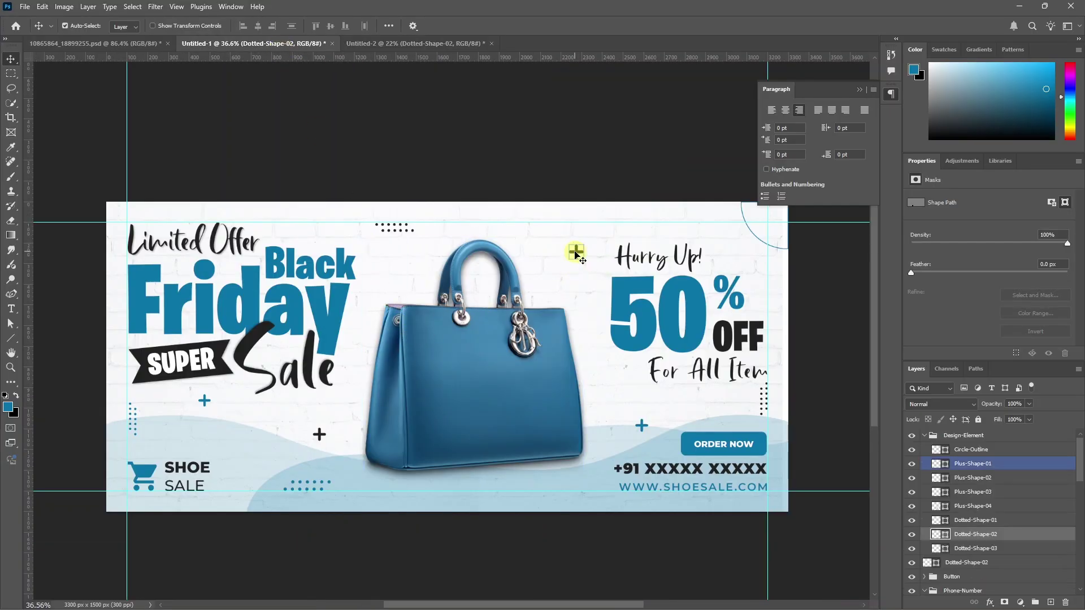
pyautogui.moveTo(575, 253); pyautogui.dragTo(346, 525)
pyautogui.hotkey('ctrl', 't')
pyautogui.scroll(2, 346, 526)
pyautogui.scroll(-2, 349, 528)
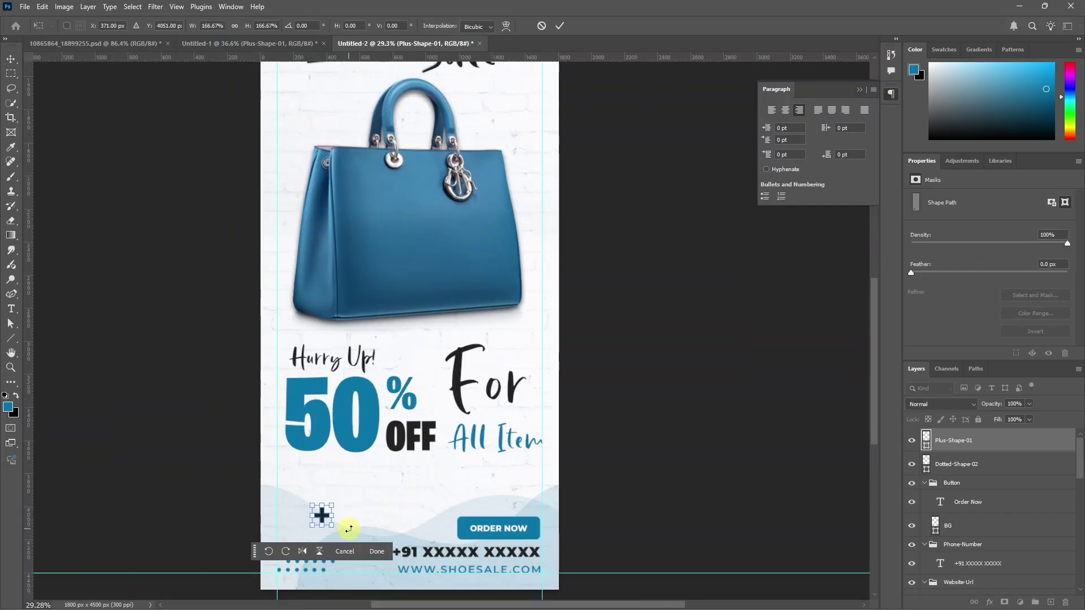
pyautogui.scroll(-1, 339, 522)
pyautogui.scroll(1, 300, 523)
pyautogui.scroll(-1, 289, 493)
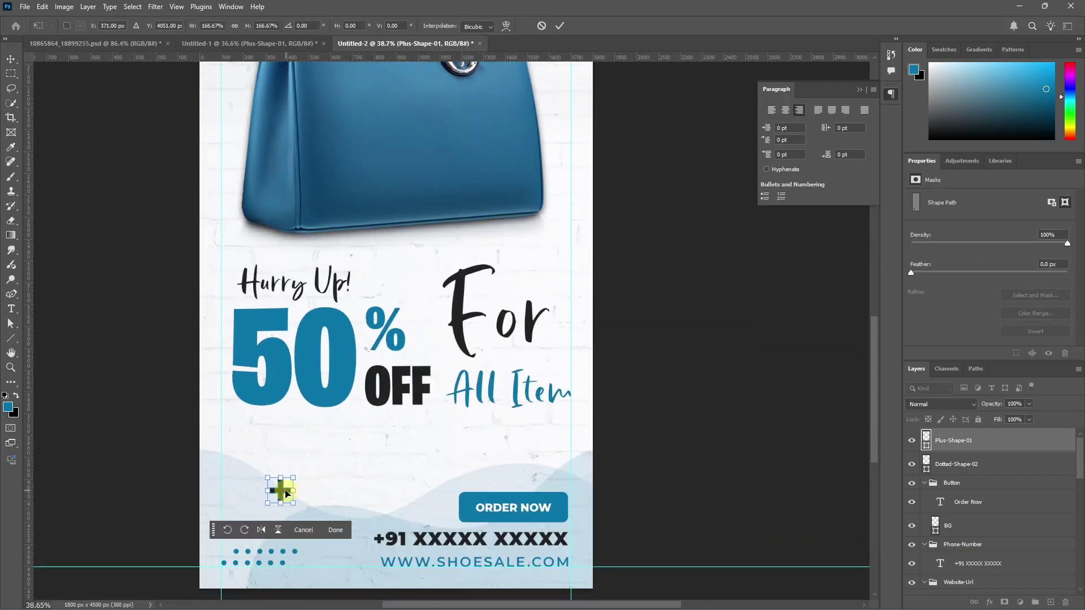
pyautogui.press('Return')
pyautogui.scroll(-3, 375, 452)
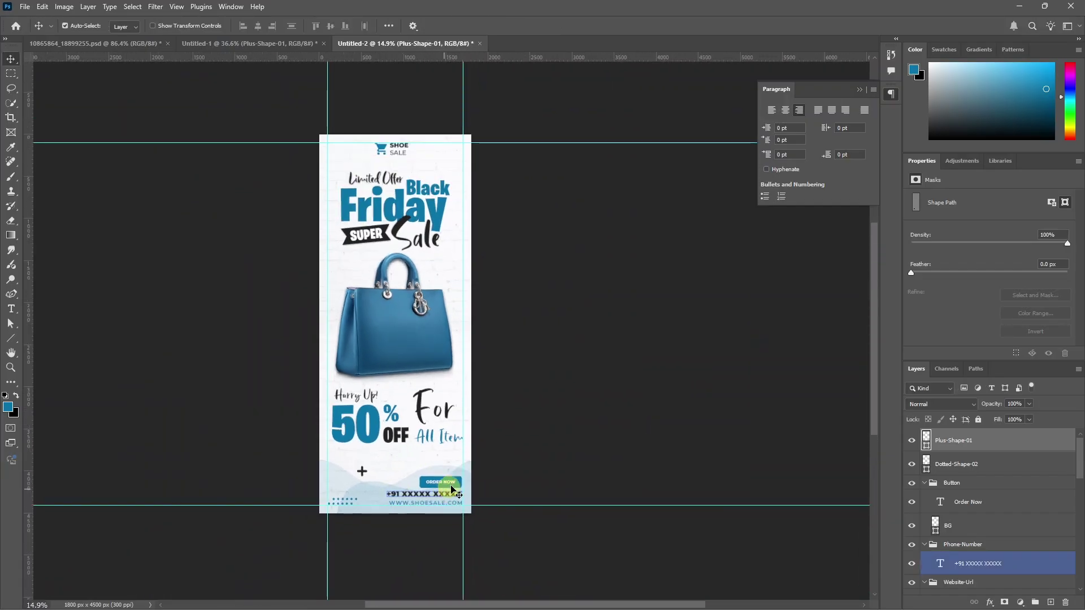
pyautogui.scroll(2, 460, 235)
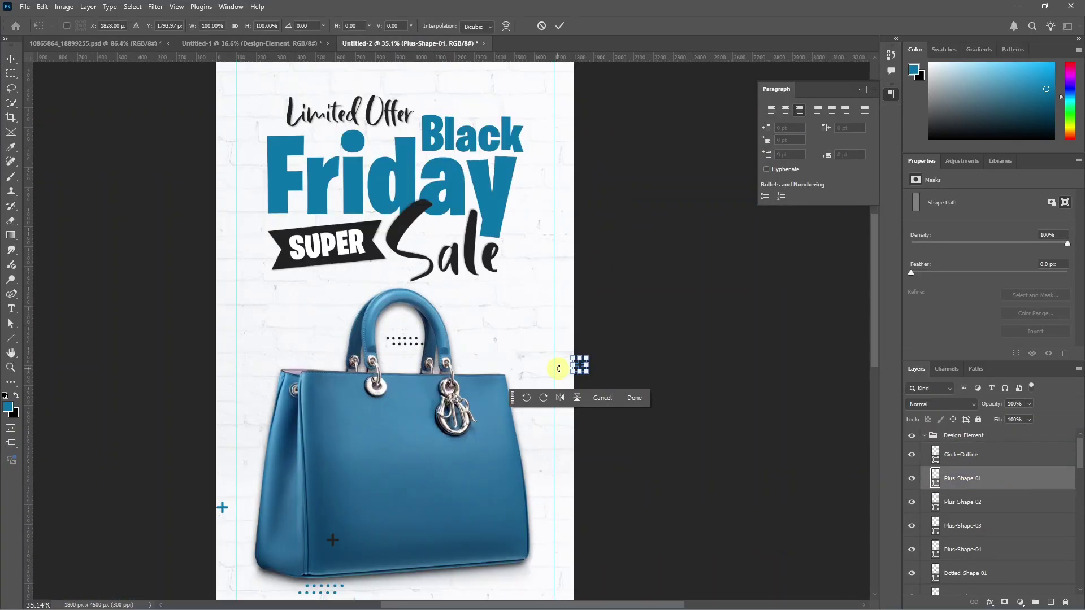
pyautogui.moveTo(558, 368); pyautogui.dragTo(327, 356)
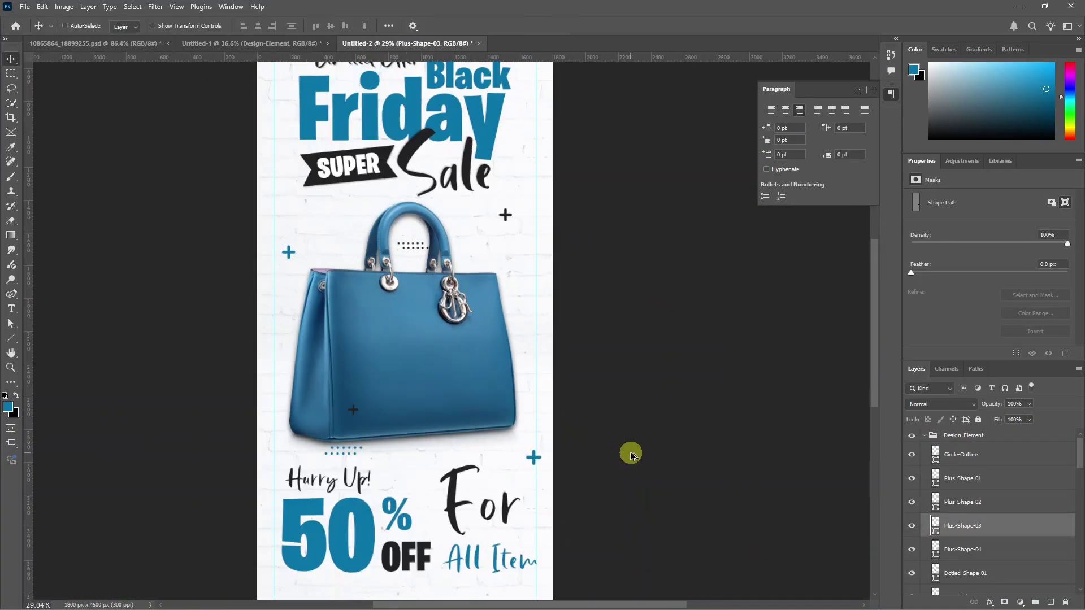
pyautogui.scroll(3, 629, 453)
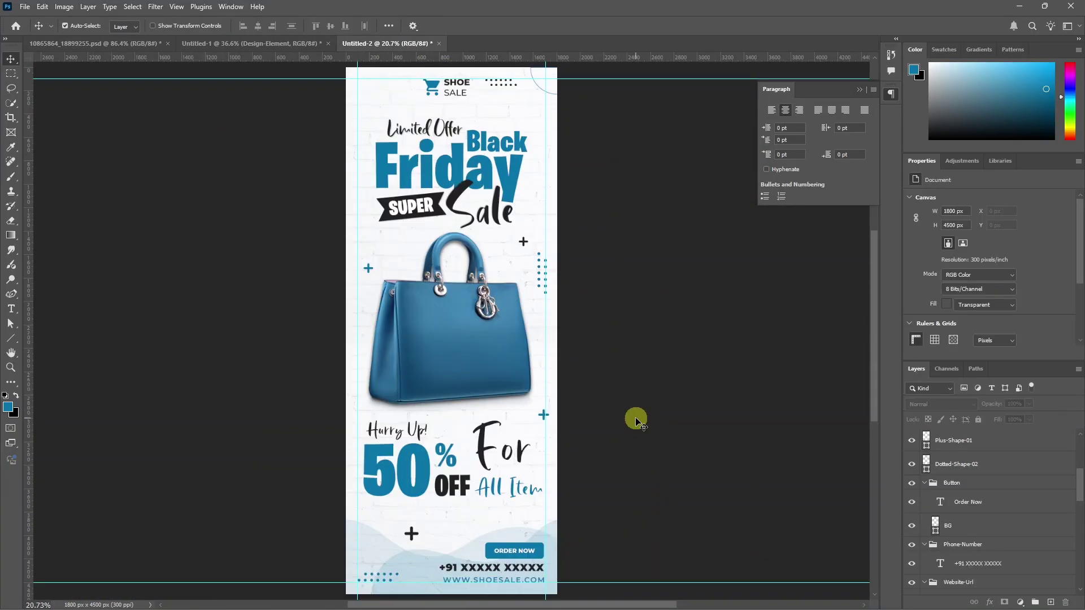